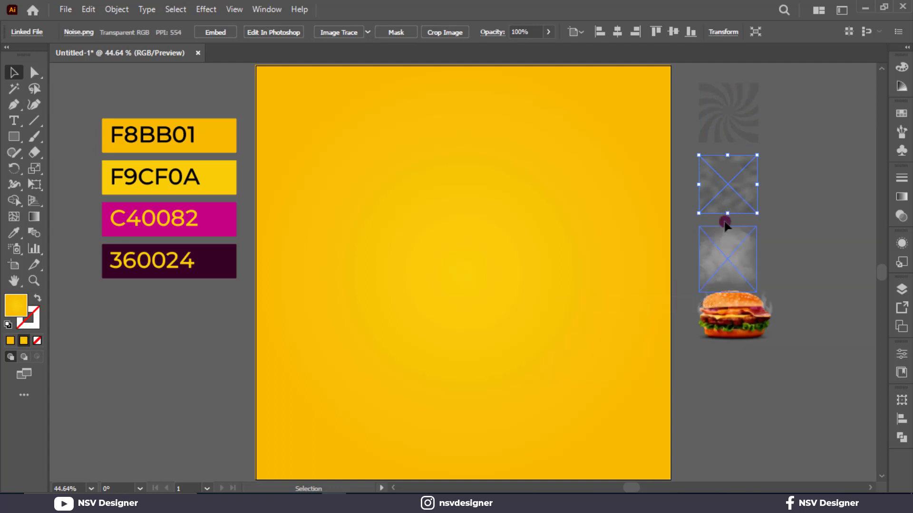
Step: Scale the Noise.png texture to cover the whole artboard and set its blending mode to Overlay
drag(728, 215, 672, 481)
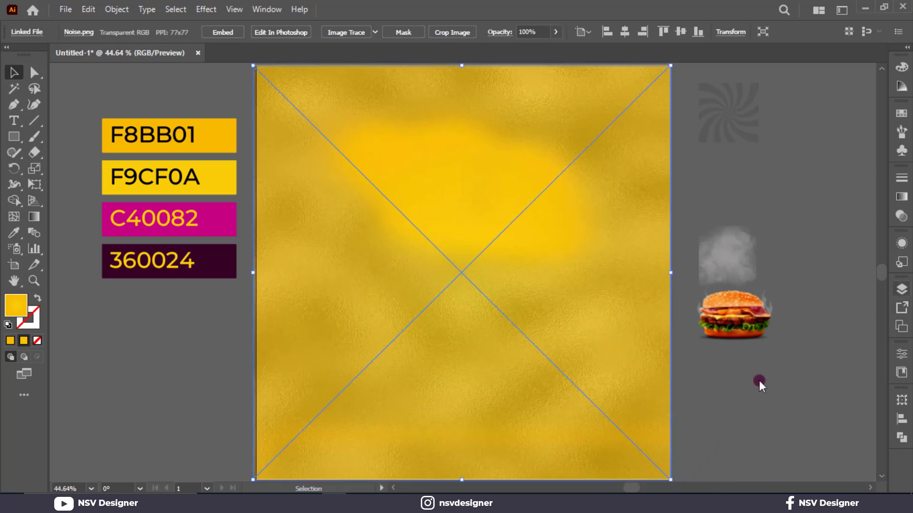
click(900, 217)
click(788, 188)
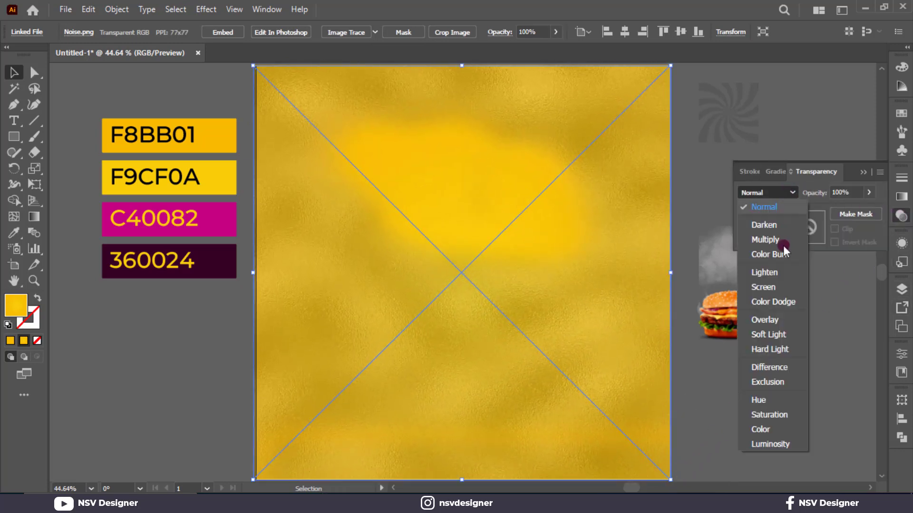
click(765, 319)
click(707, 119)
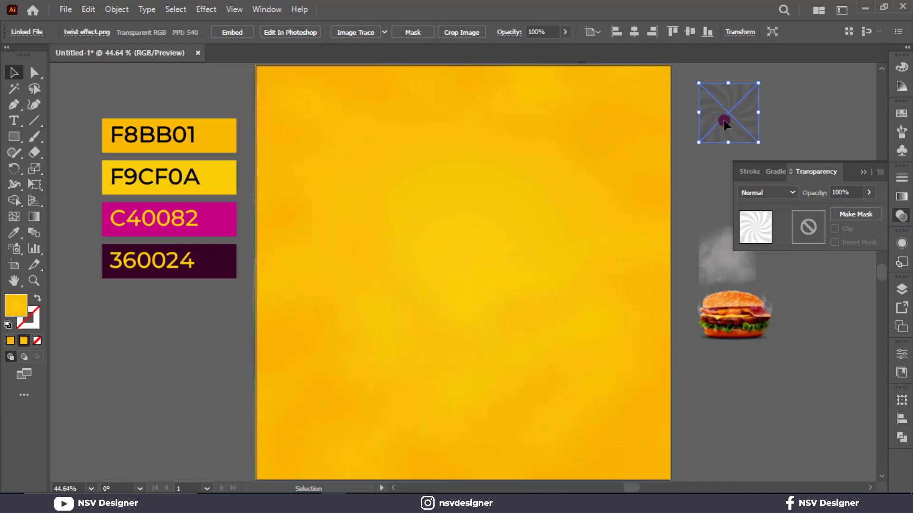
right_click(723, 122)
click(703, 226)
Step: Bring the smoke 2.png image to the front and scale it to cover the artboard
click(721, 250)
right_click(724, 268)
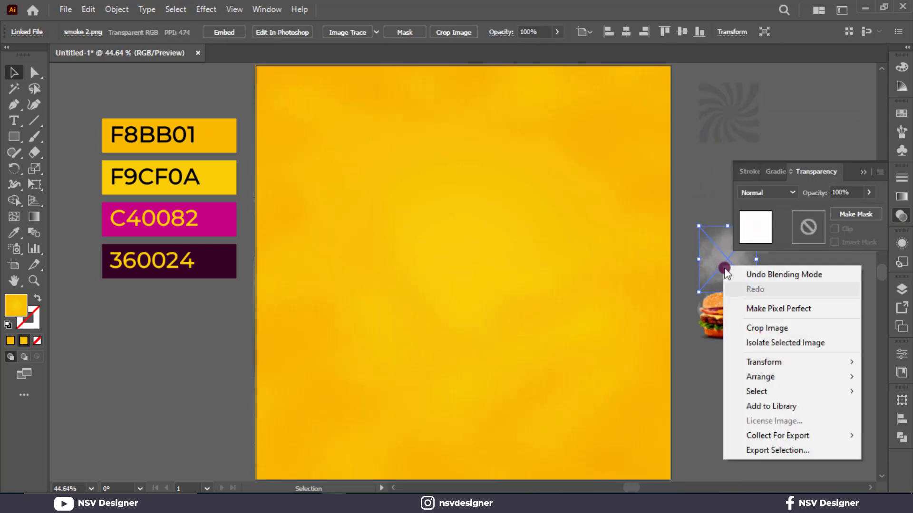
mouse_move(722, 381)
click(676, 383)
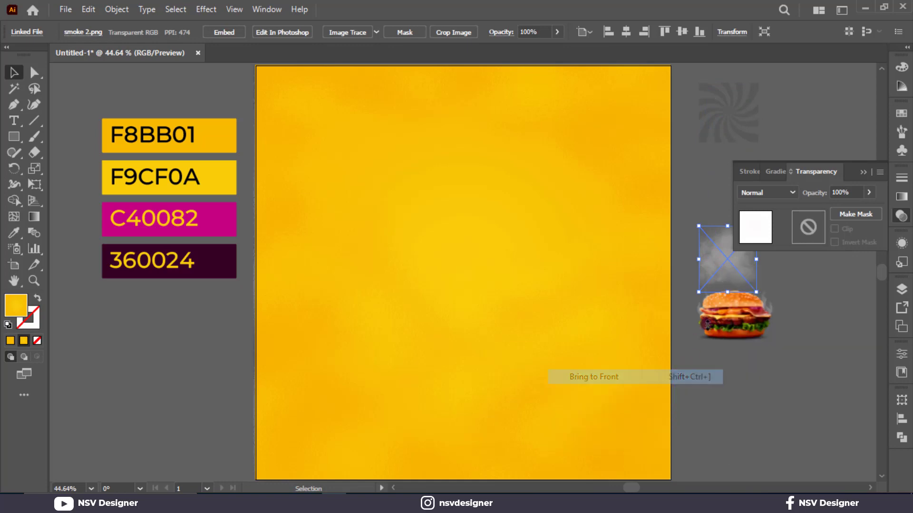
drag(730, 284, 670, 482)
Step: Align the noise texture's left edge with the left edge of the artboard
click(431, 361)
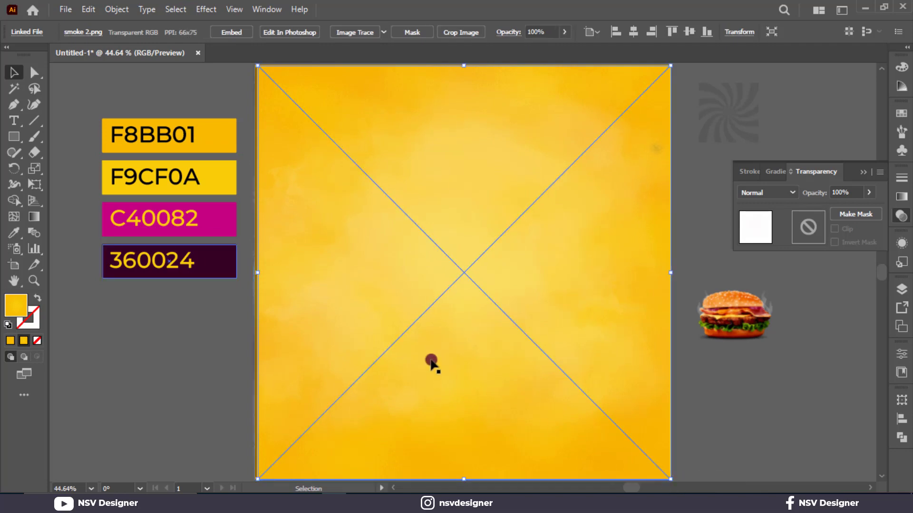
drag(262, 272, 256, 273)
click(247, 257)
click(253, 267)
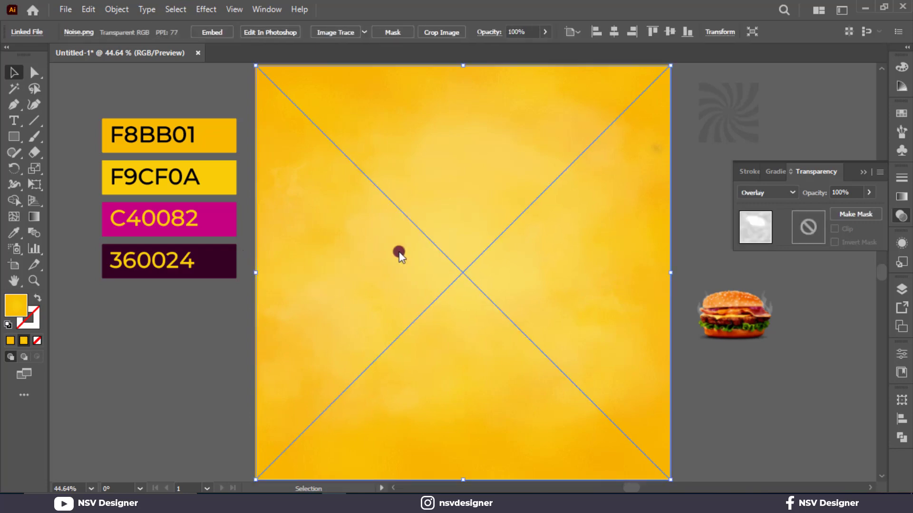
Step: Set the blending mode of the smoke image covering the artboard to Overlay
click(792, 193)
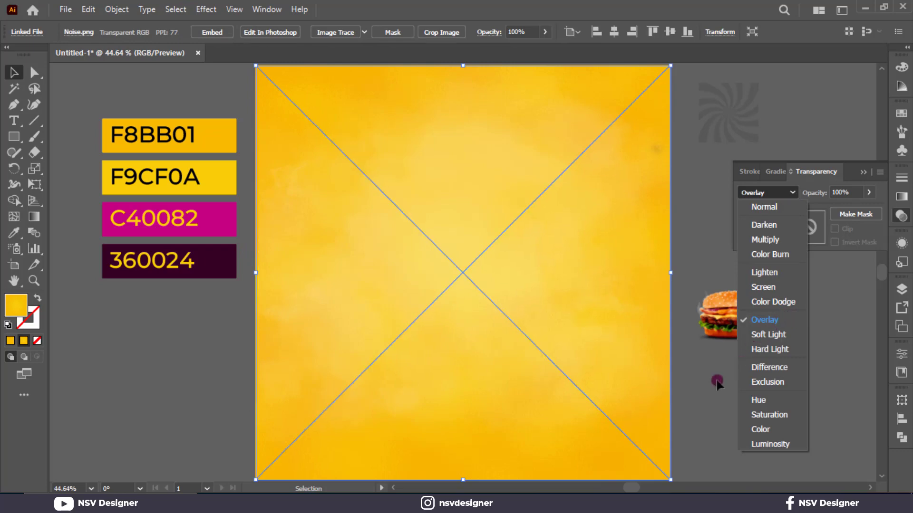
click(581, 394)
click(582, 393)
click(769, 193)
click(772, 320)
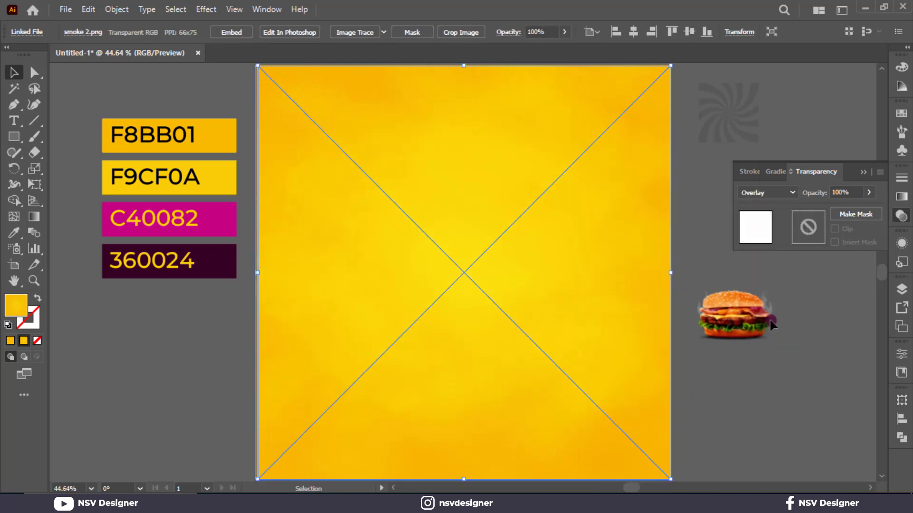
click(864, 173)
Step: Bring the twist effect.png image to the front and scale it to cover the artboard
right_click(742, 135)
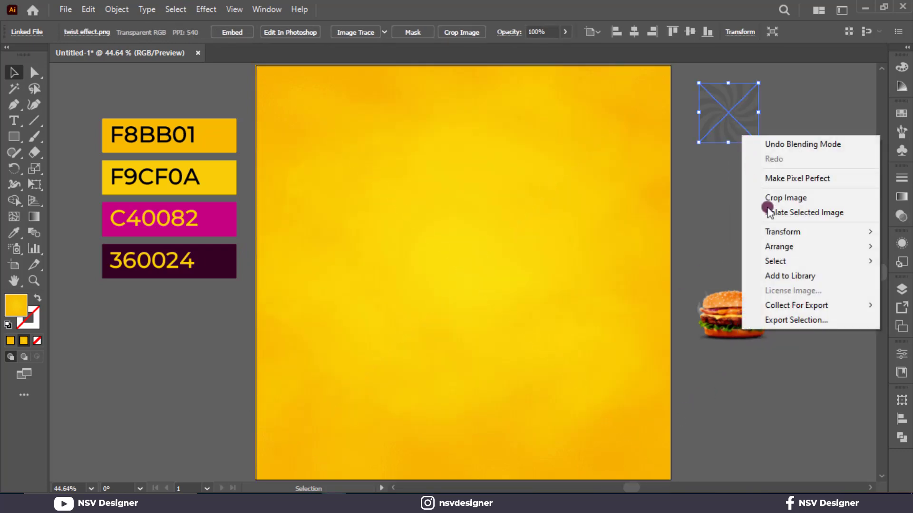
click(778, 245)
click(665, 246)
drag(725, 118, 673, 484)
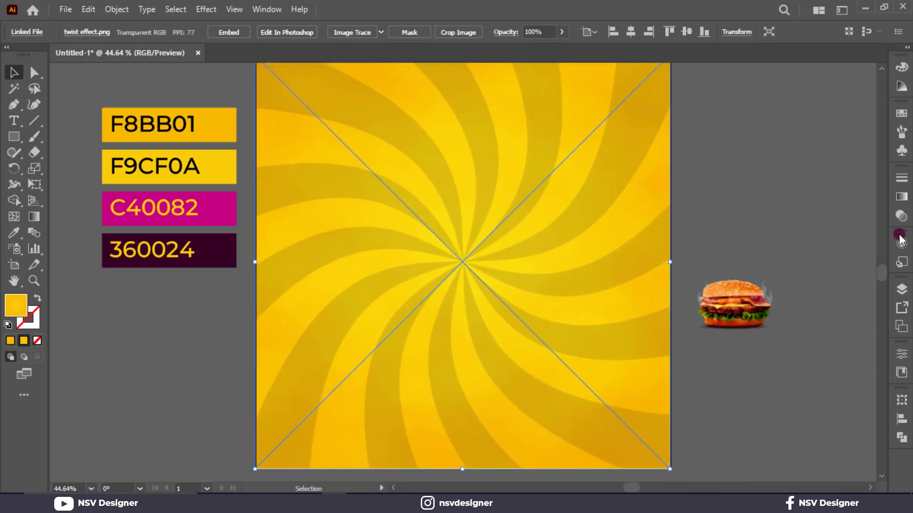
Step: Set the twist effect image's blending mode to Overlay
click(900, 219)
click(778, 196)
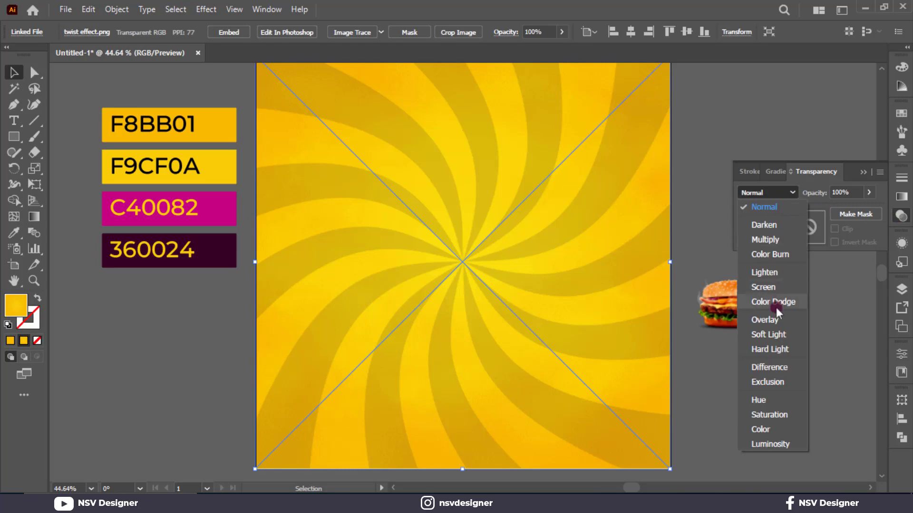
click(775, 320)
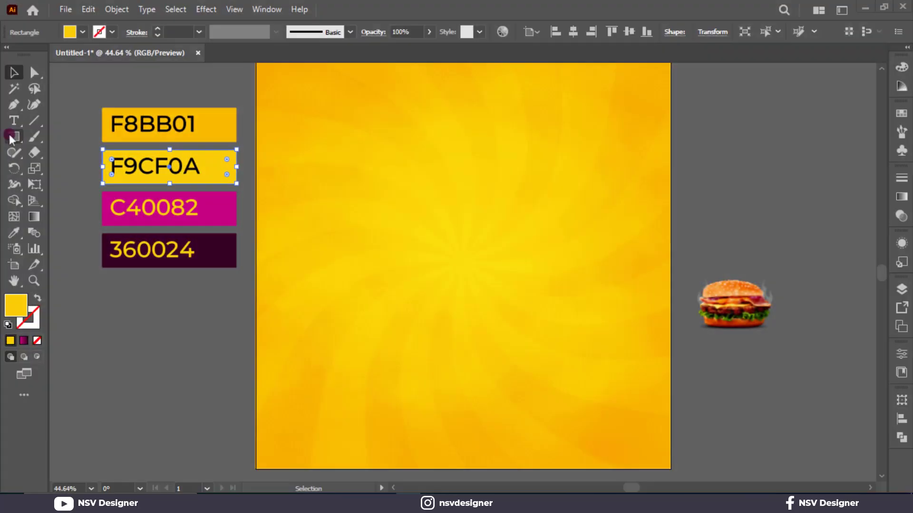
Step: Draw a full-width rectangle over the lower half of the artboard and fill it with the white-to-black linear gradient
key(m)
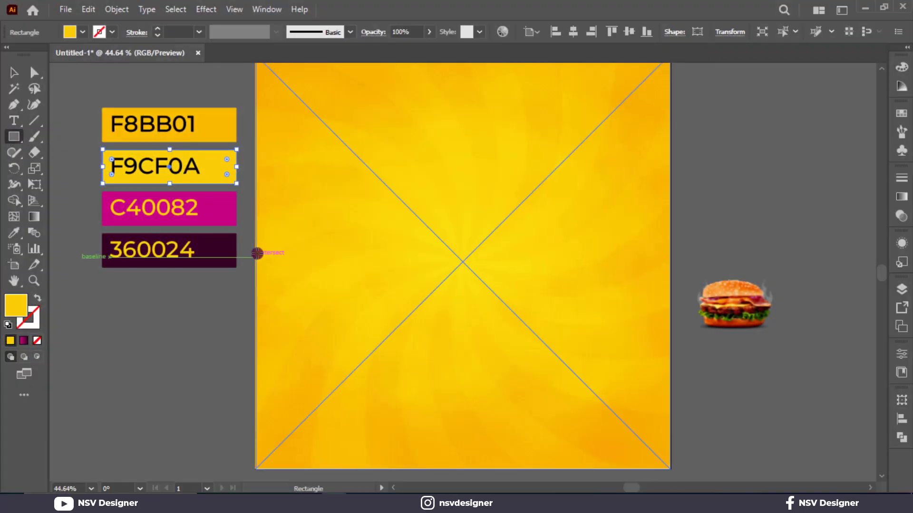
drag(257, 251, 672, 469)
click(903, 199)
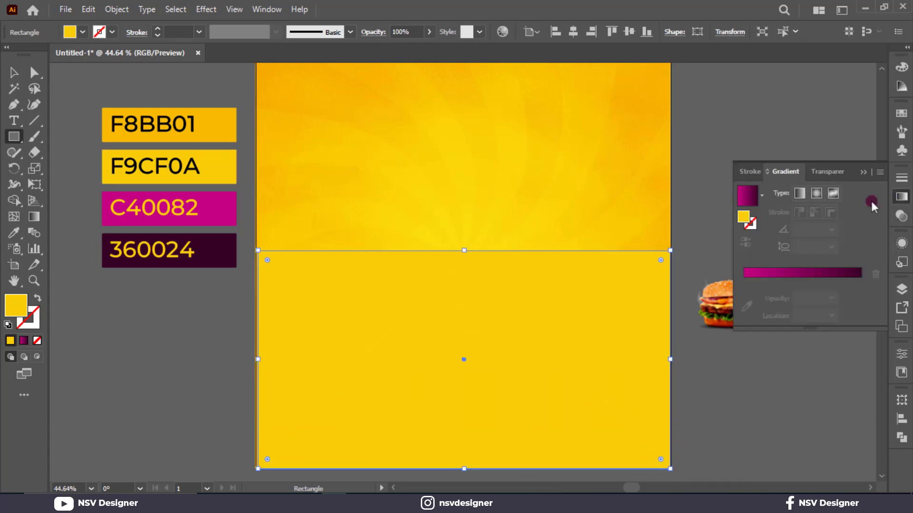
click(765, 195)
click(687, 218)
Step: Recolor the rectangle's gradient stops by sampling the C40082 swatch for the start and the 360024 swatch for the end
click(744, 297)
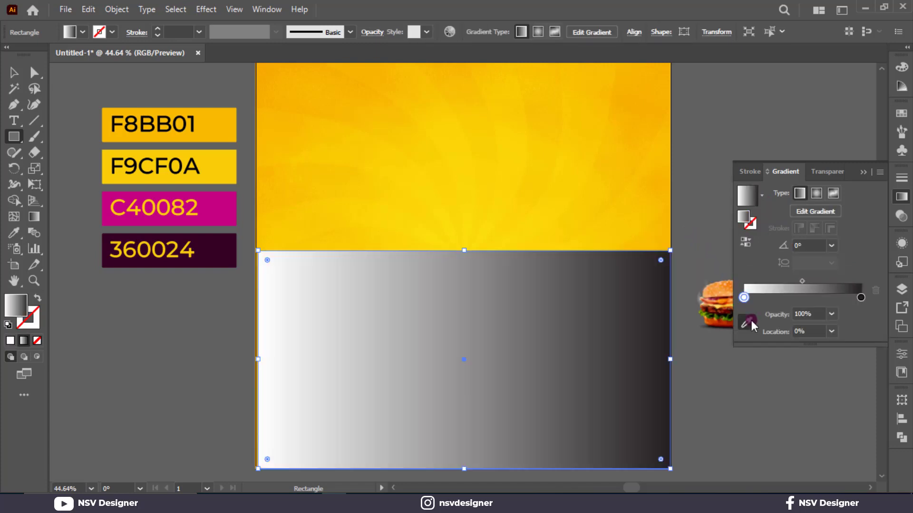
click(746, 306)
click(214, 217)
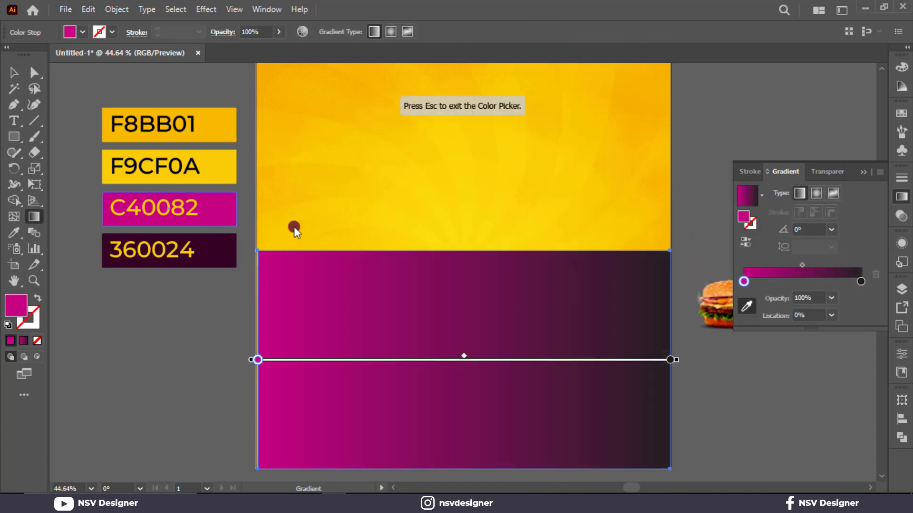
click(860, 283)
click(224, 237)
click(863, 171)
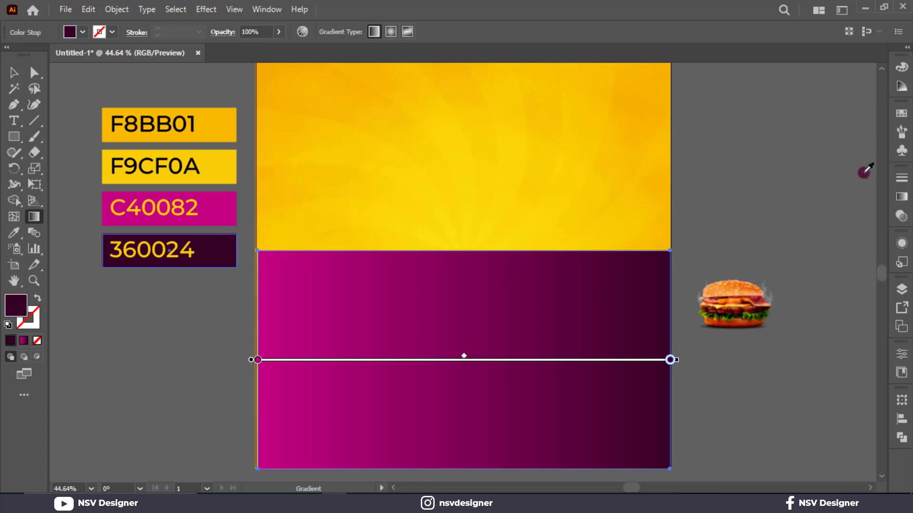
Step: Extend the rectangle's left edge to the artboard edge and redirect its gradient vertically, magenta above and dark purple below
click(14, 72)
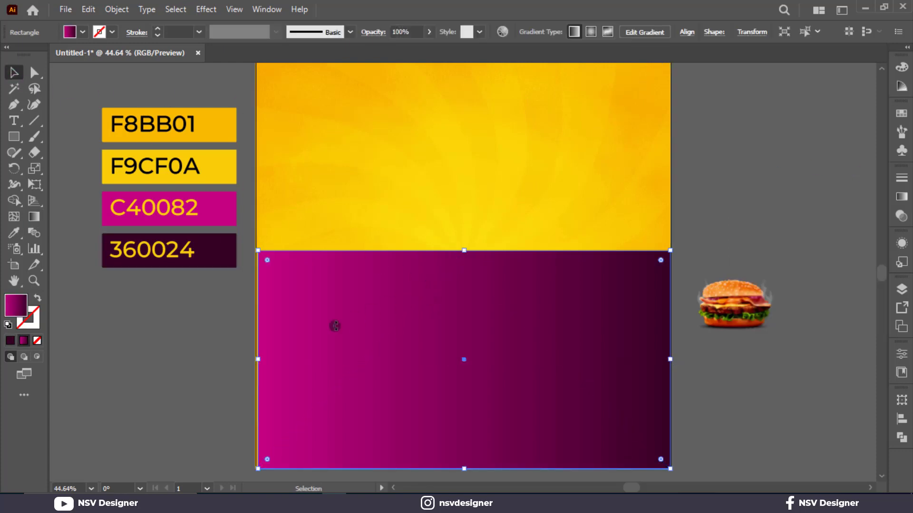
drag(259, 360, 256, 360)
key(g)
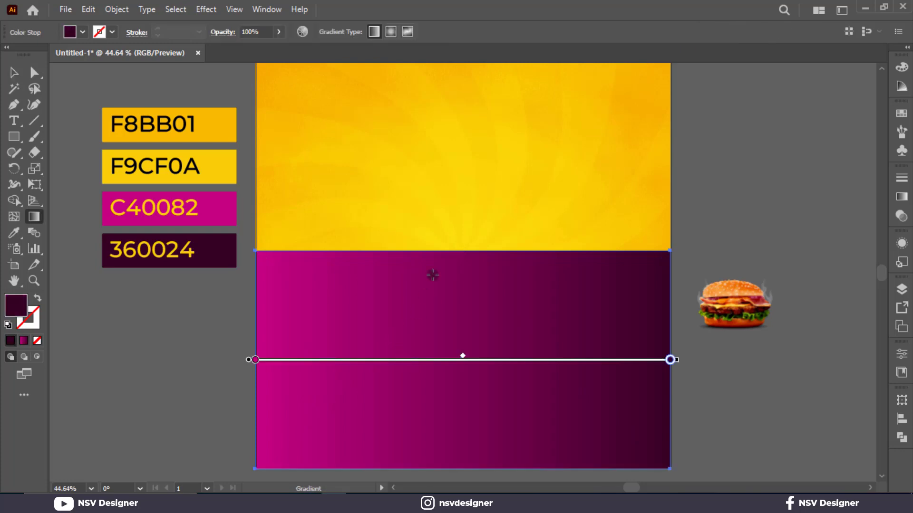
drag(476, 171, 472, 344)
drag(473, 461, 471, 179)
drag(458, 87, 464, 436)
Step: Add an anchor point midway along the rectangle's upper edge, raise the upper-left corner and pull the new point down into a V
drag(13, 110, 52, 118)
click(465, 251)
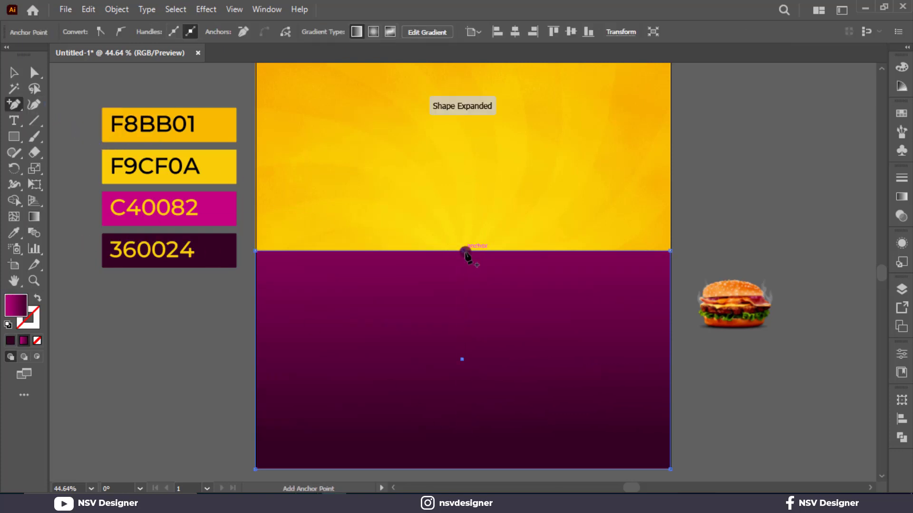
drag(255, 251, 253, 182)
key(ctrl+z)
drag(255, 250, 256, 179)
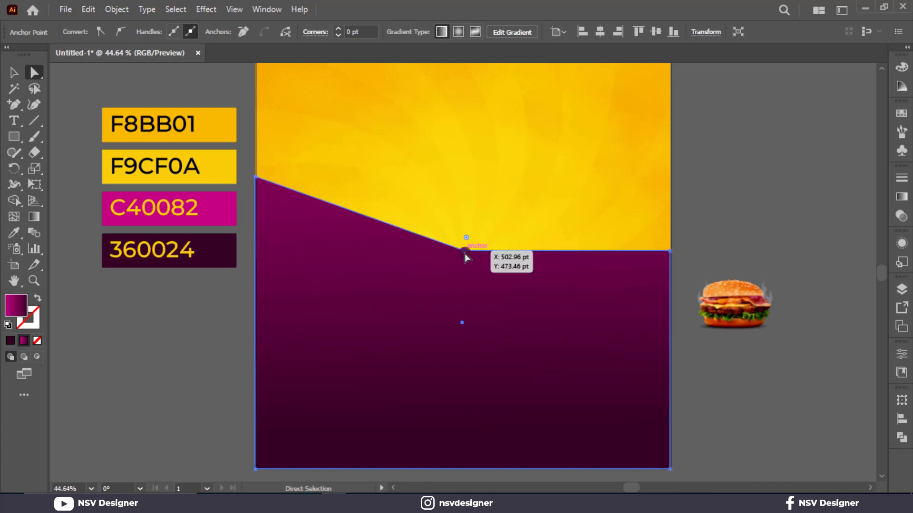
drag(464, 252, 468, 346)
click(11, 74)
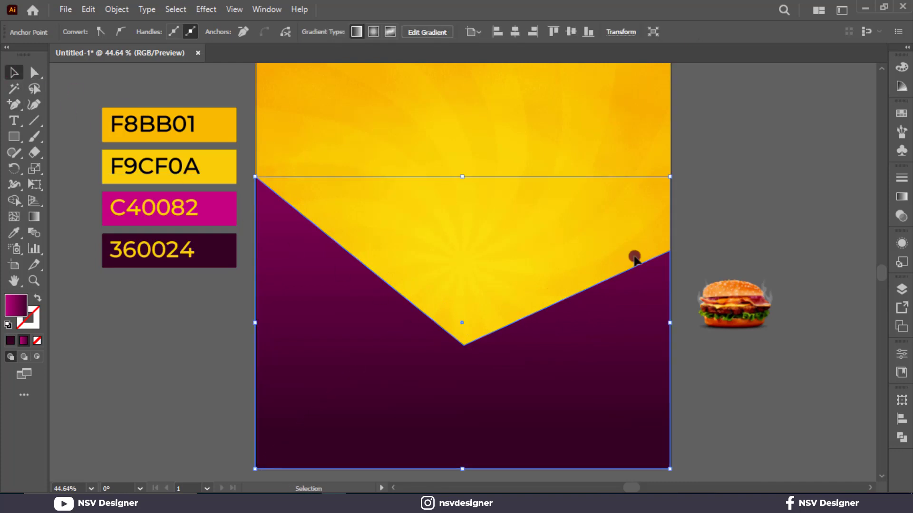
click(812, 309)
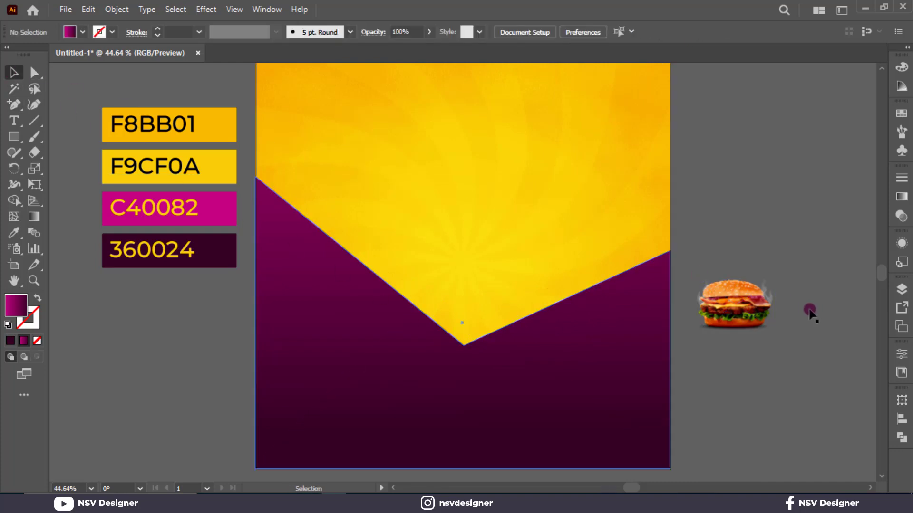
click(460, 348)
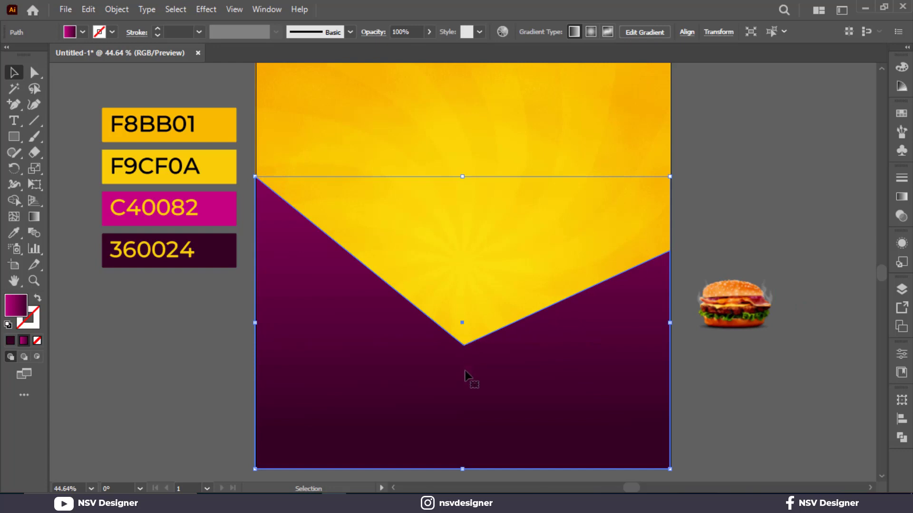
click(40, 75)
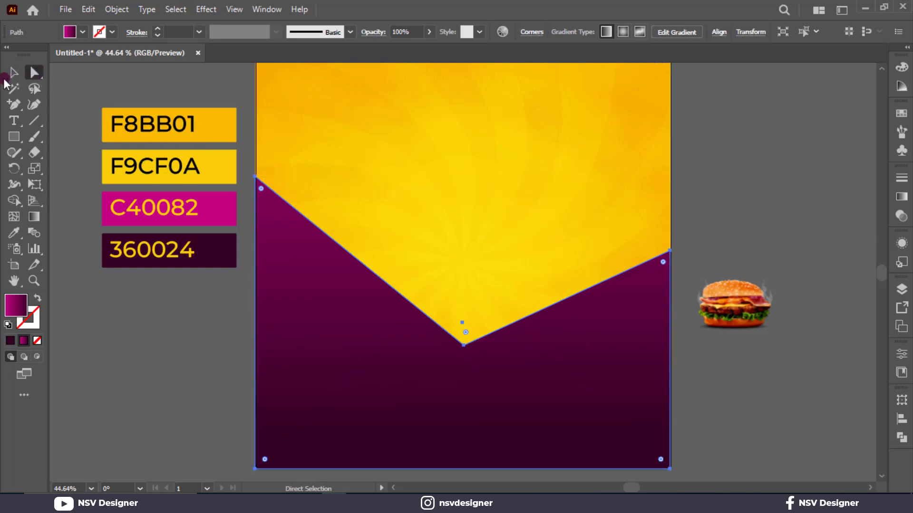
click(20, 75)
Step: Bring the burger image to the front, enlarge it to most of the artboard's width and place it over the V-shaped cut
click(756, 251)
right_click(746, 323)
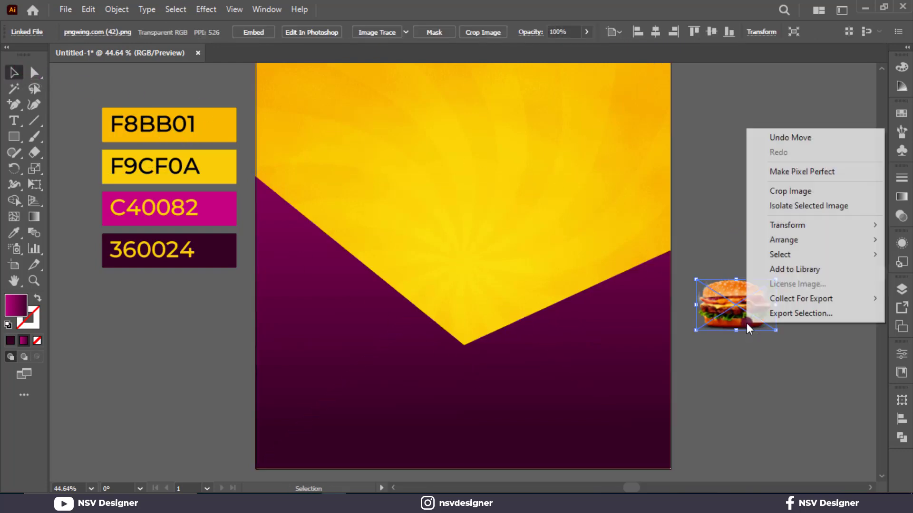
mouse_move(793, 244)
click(684, 238)
drag(737, 315, 639, 395)
drag(568, 347, 590, 371)
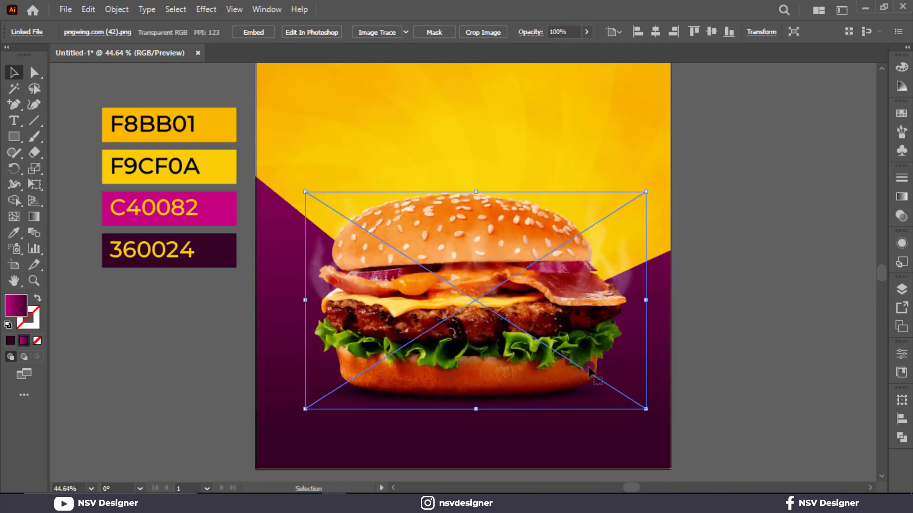
drag(645, 416, 658, 420)
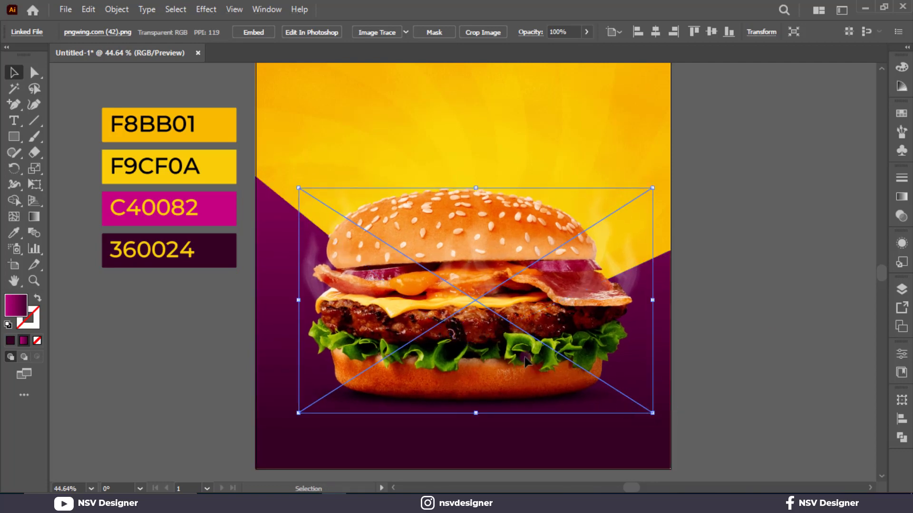
drag(524, 360, 522, 352)
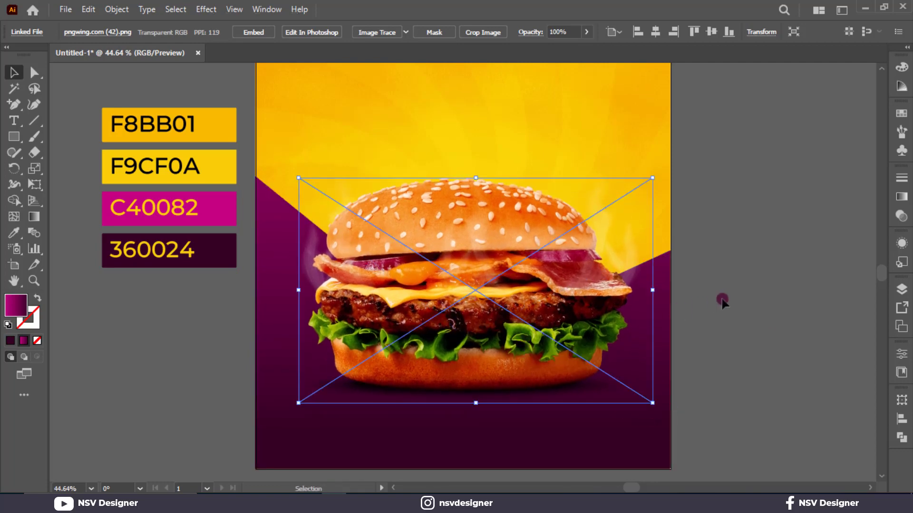
click(725, 300)
Step: Duplicate the twist effect image in place and bring the copy to the front of the artwork
click(623, 153)
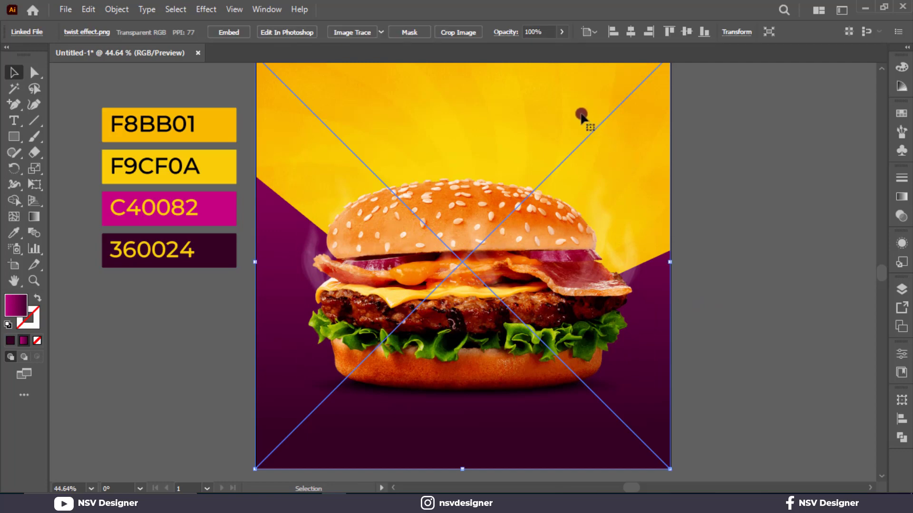
right_click(569, 101)
click(484, 141)
right_click(488, 142)
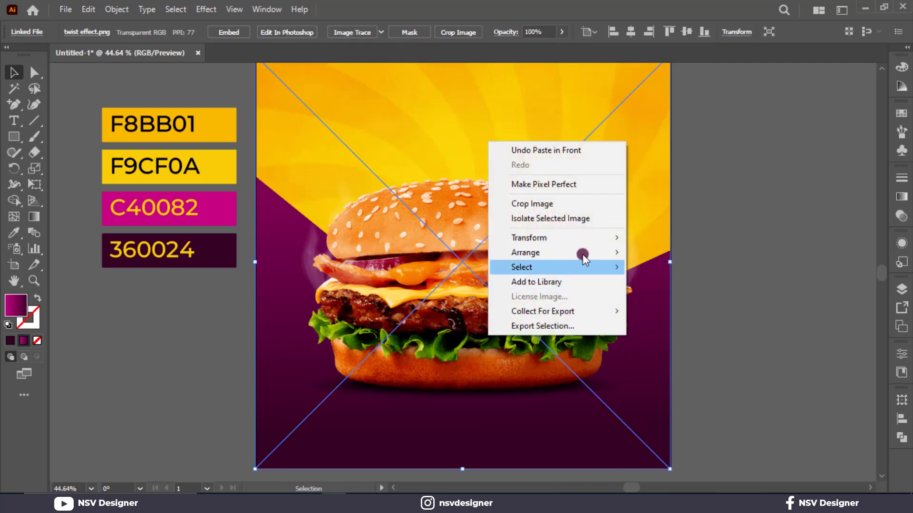
mouse_move(626, 254)
click(694, 252)
click(749, 230)
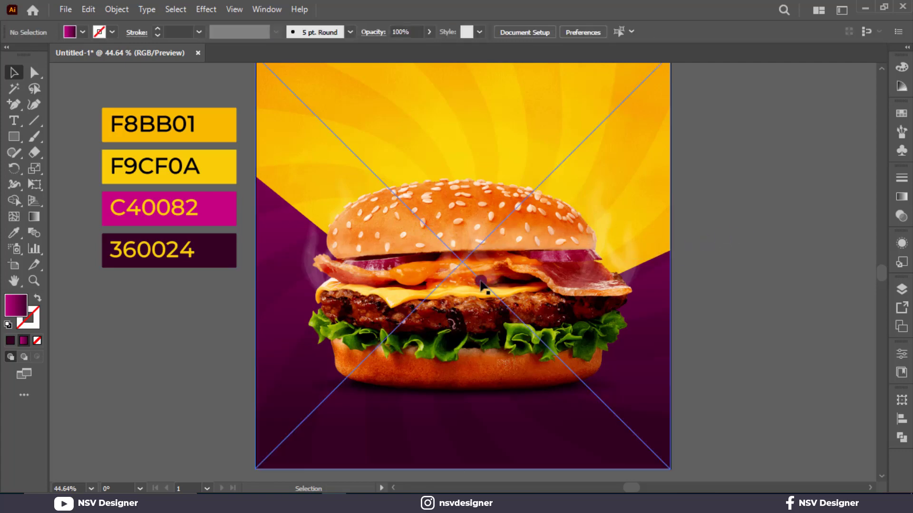
Step: Lock the twist effect copy and bring the burger image in front of it
click(509, 281)
key(ctrl+shift+a)
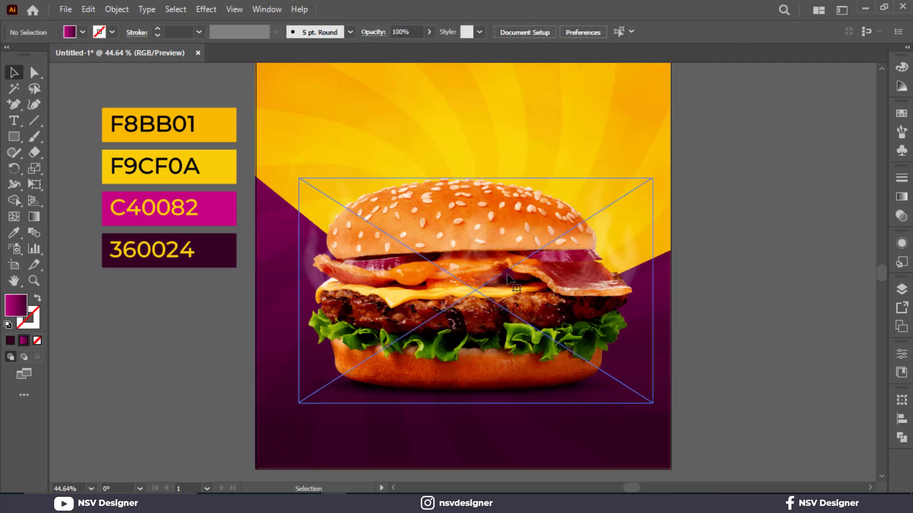
right_click(510, 279)
mouse_move(566, 404)
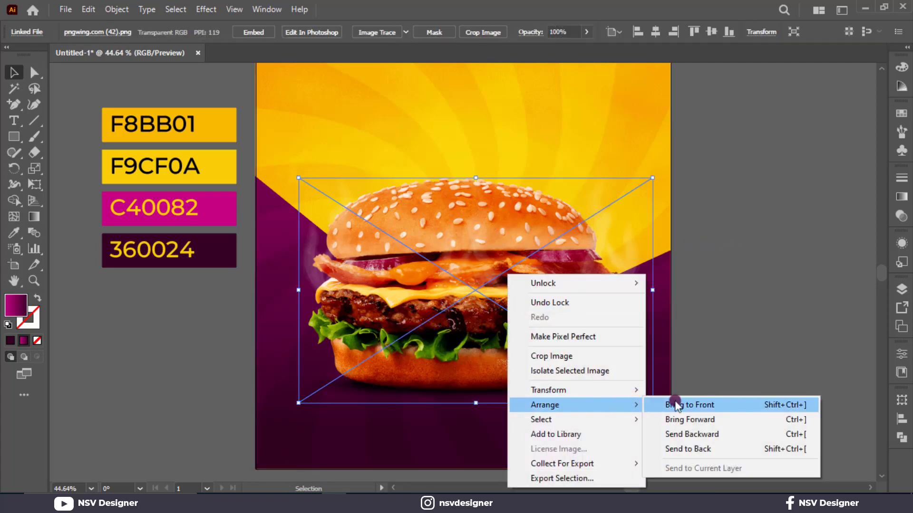
click(678, 404)
click(725, 380)
click(565, 328)
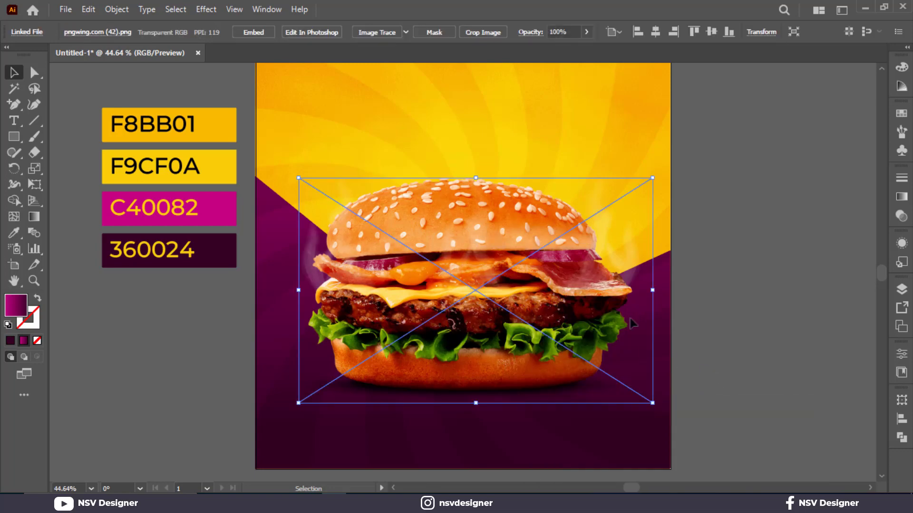
click(801, 303)
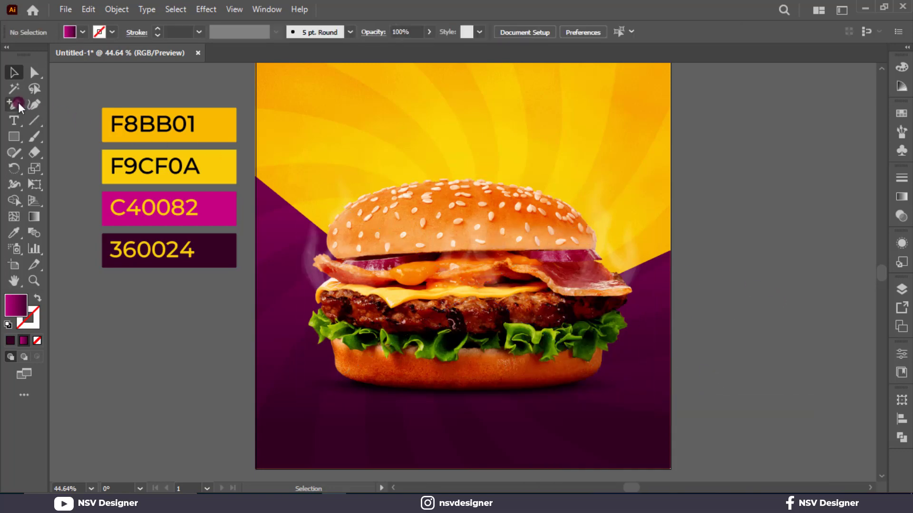
Step: Start a closed shape with the Pen tool below the colour swatches, curving three wavy, finger-like points towards the artboard
drag(19, 107, 50, 100)
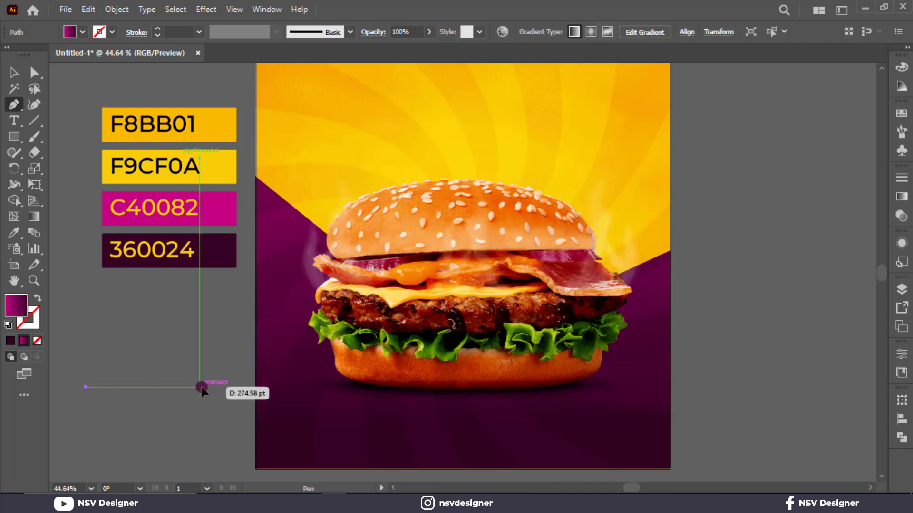
drag(199, 387, 239, 391)
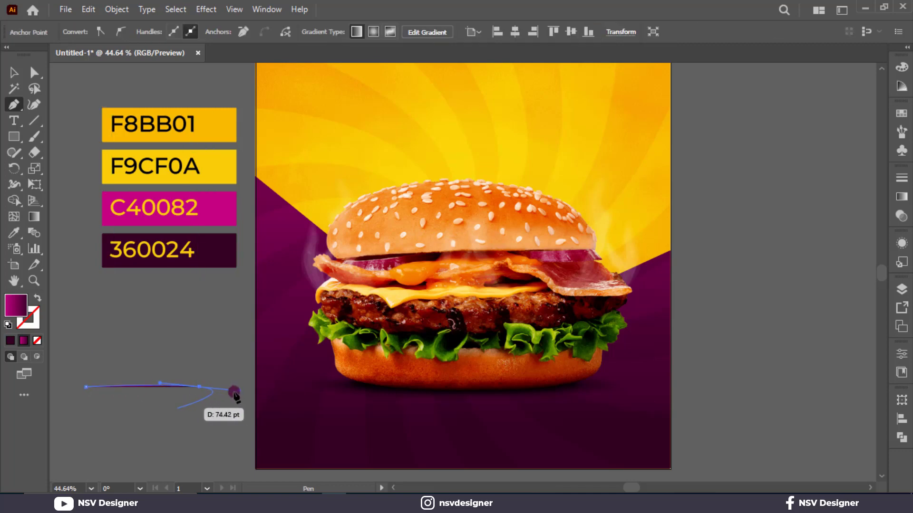
click(157, 403)
drag(134, 404, 149, 408)
key(ctrl+z)
drag(289, 403, 301, 394)
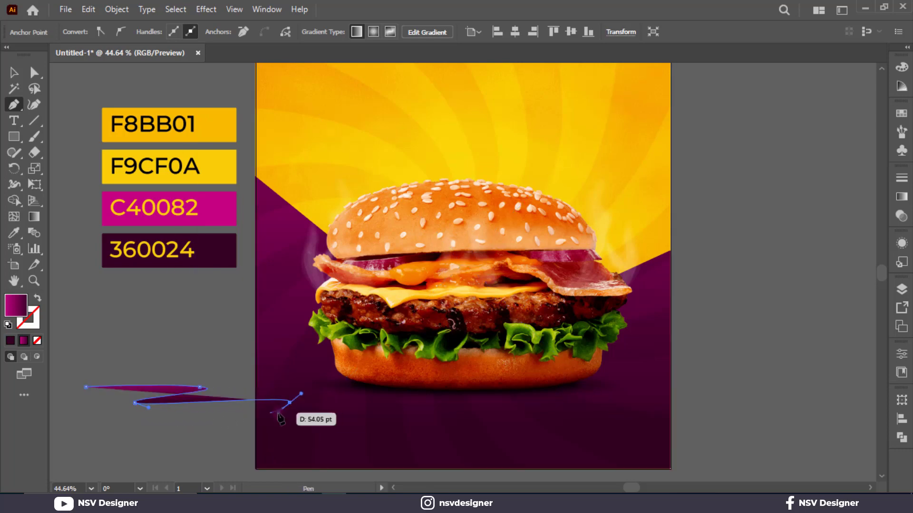
drag(118, 417, 126, 422)
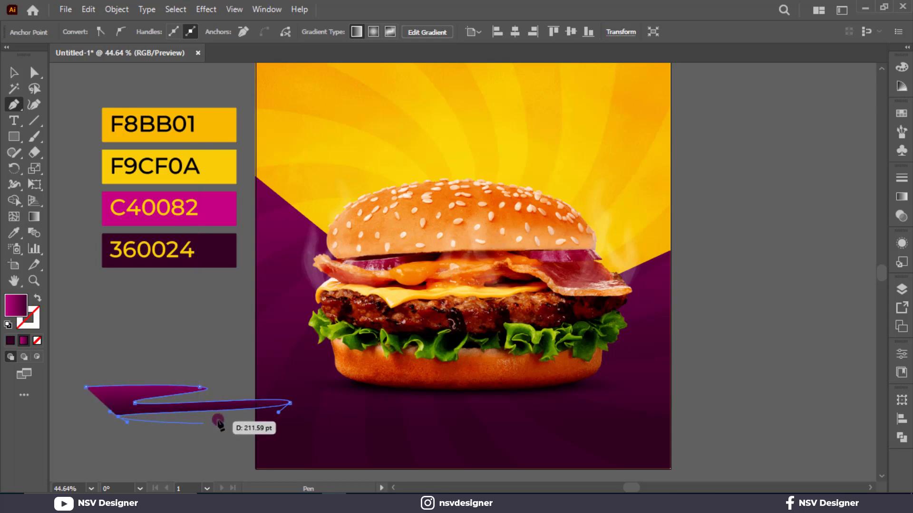
drag(228, 417, 224, 425)
Step: Curve a fourth, shorter finger at the shape's lower end and close the path with a straight vertical left edge
drag(86, 436, 219, 447)
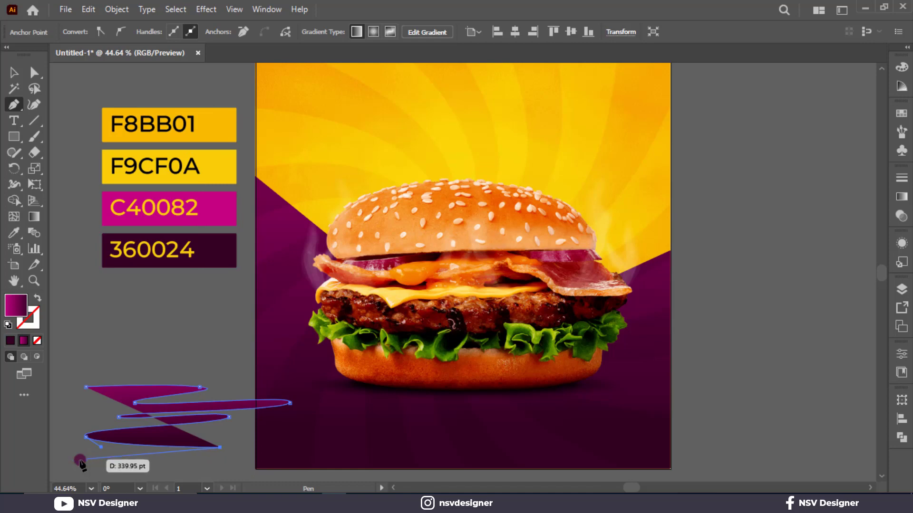
key(ctrl+z)
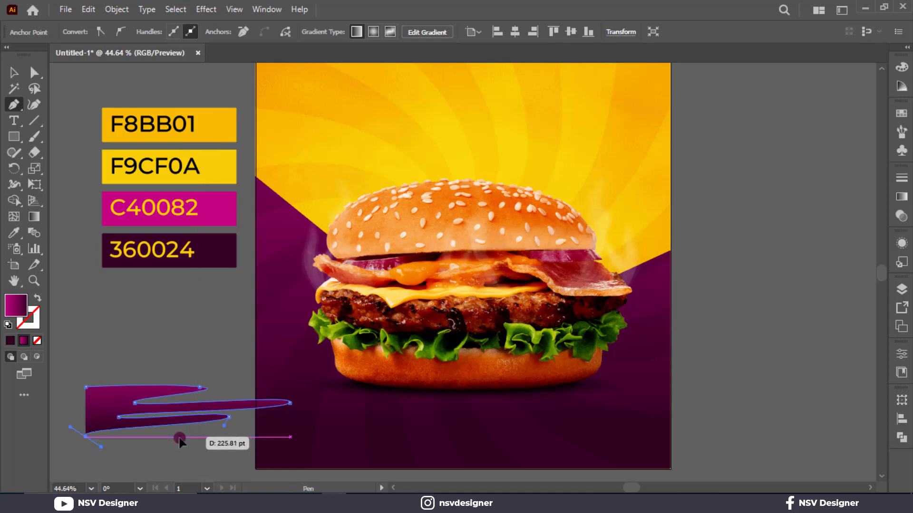
drag(179, 441, 149, 450)
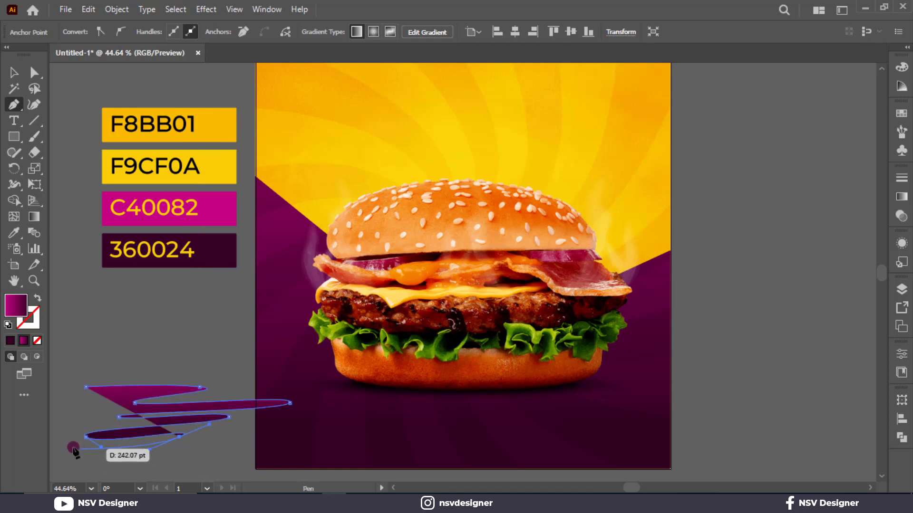
click(74, 448)
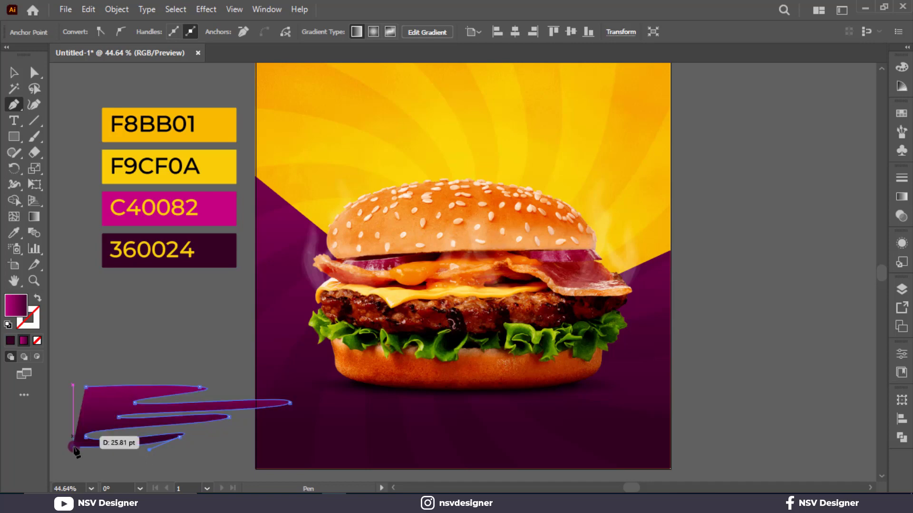
click(72, 389)
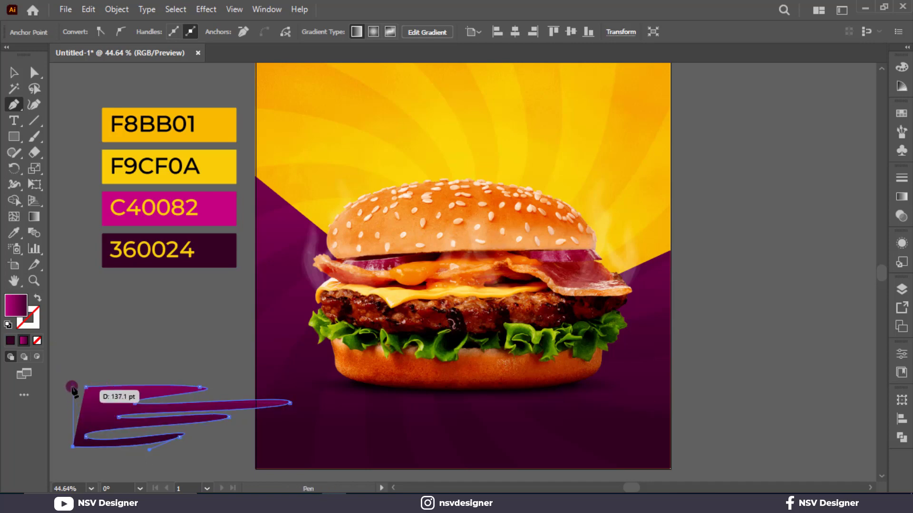
click(72, 386)
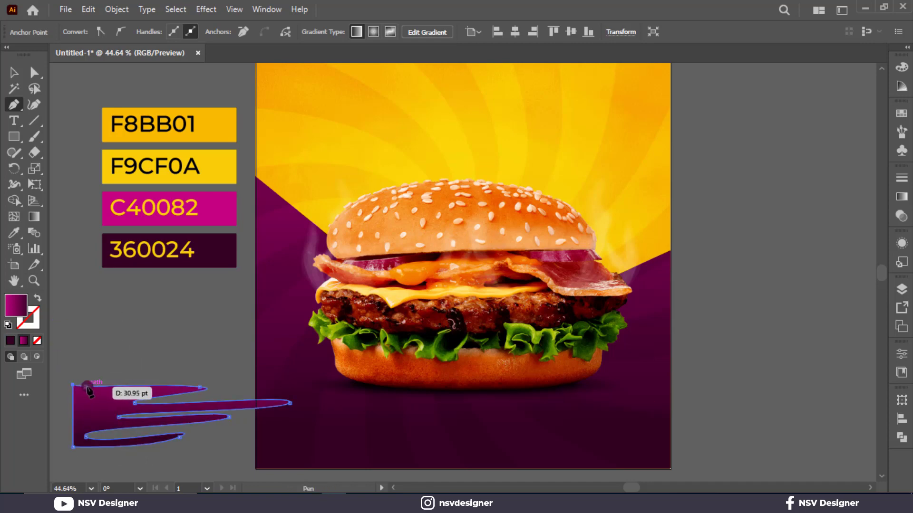
click(86, 387)
Step: Adjust the anchor point near the fingered shape's upper-left corner so its top edge runs smoothly
click(35, 75)
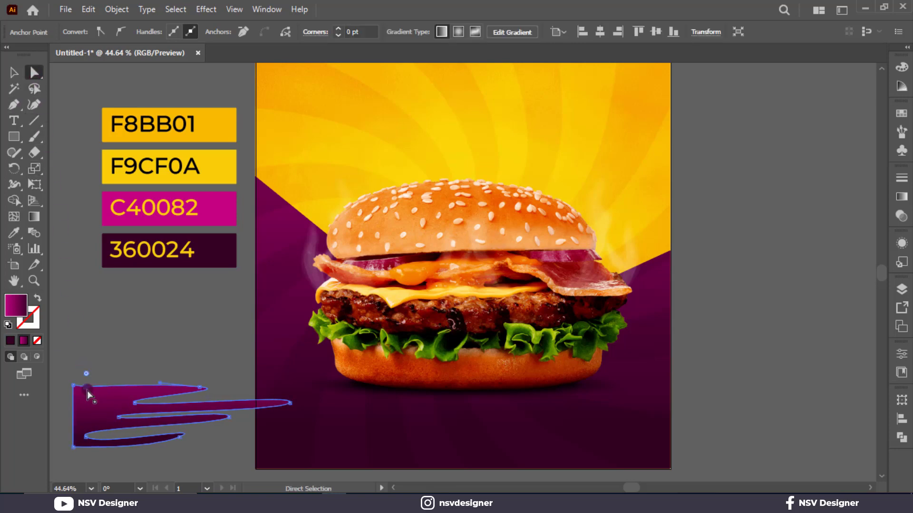
drag(86, 388, 237, 380)
scroll(90, 389, up, 4)
drag(235, 344, 247, 362)
click(14, 72)
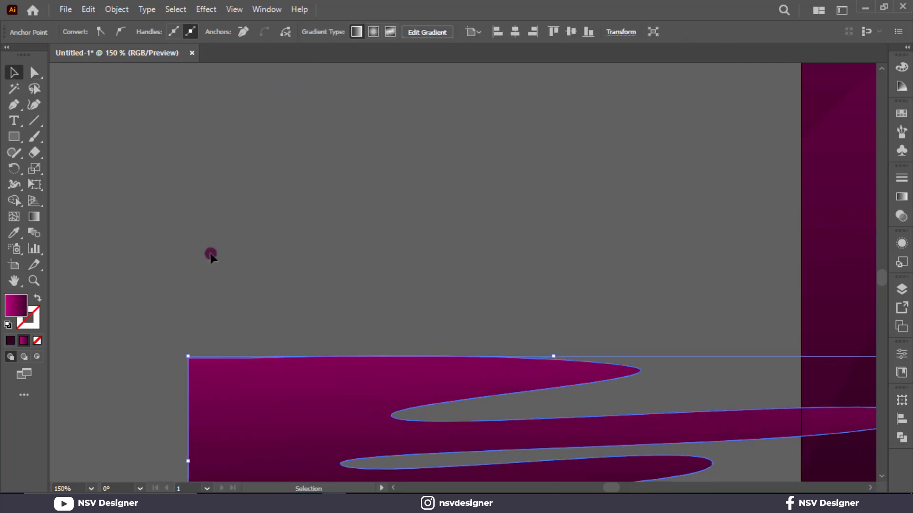
click(210, 254)
Step: Fill the fingered shape with pure black, 000000
click(226, 372)
click(83, 32)
click(37, 64)
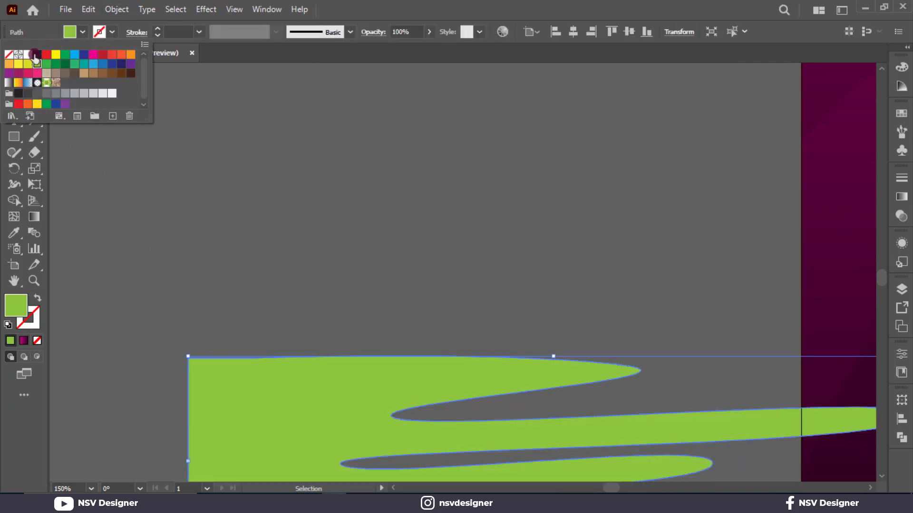
click(33, 91)
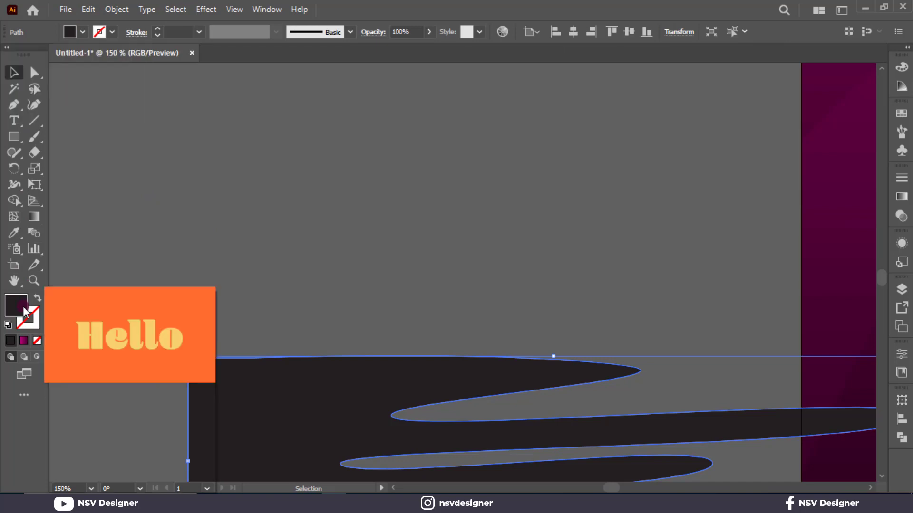
double_click(22, 306)
drag(288, 325, 285, 331)
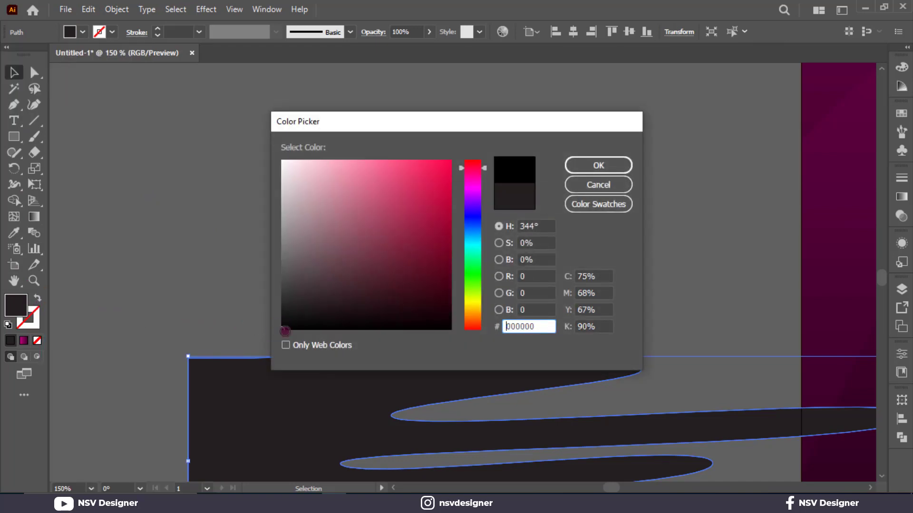
click(598, 165)
click(205, 180)
key(ctrl+0)
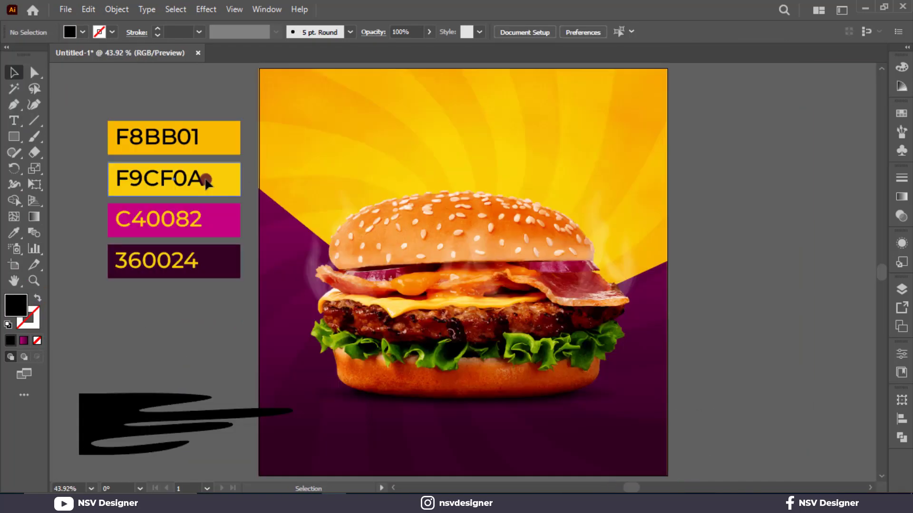
Step: Apply a Gaussian Blur with an 18-pixel radius to the black fingered shape
click(149, 396)
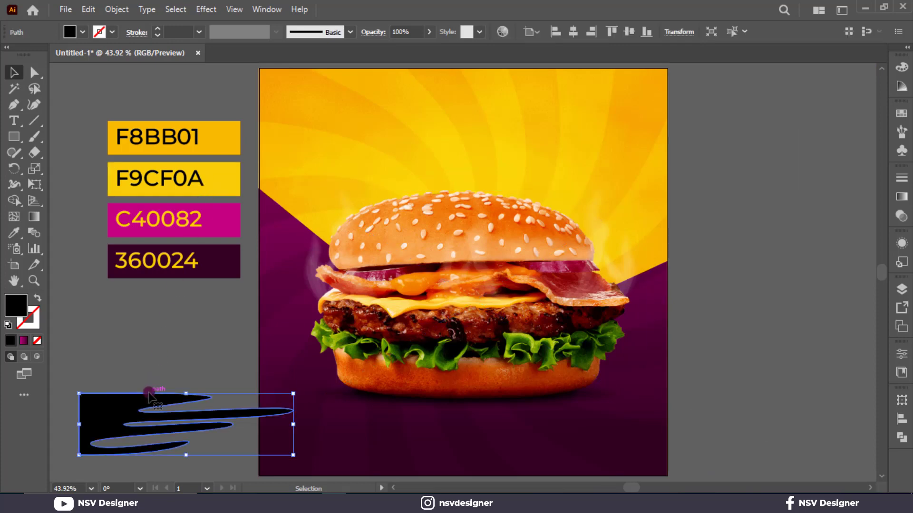
click(205, 10)
mouse_move(333, 232)
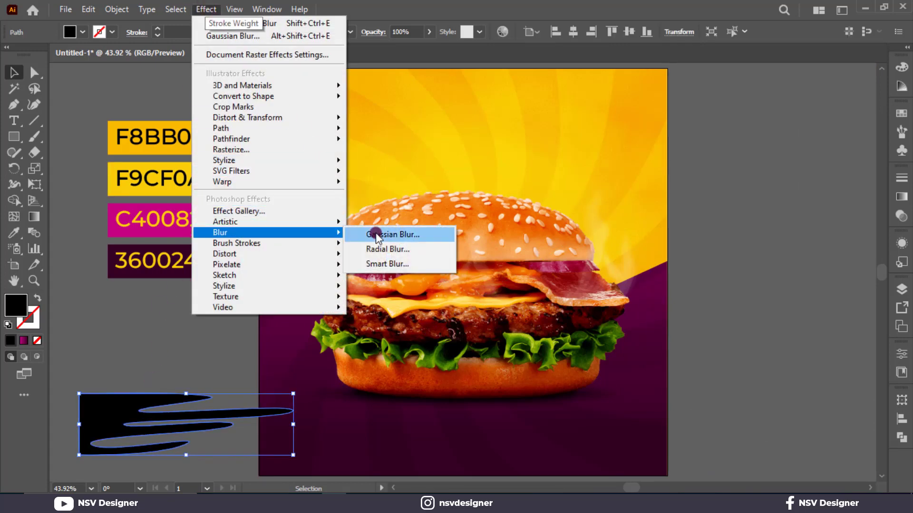
click(376, 235)
drag(439, 234, 438, 235)
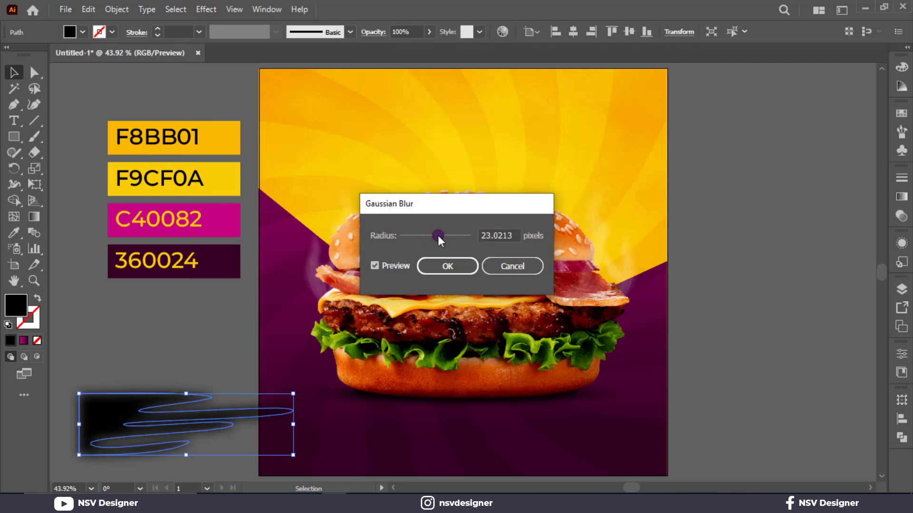
double_click(515, 238)
text(19)
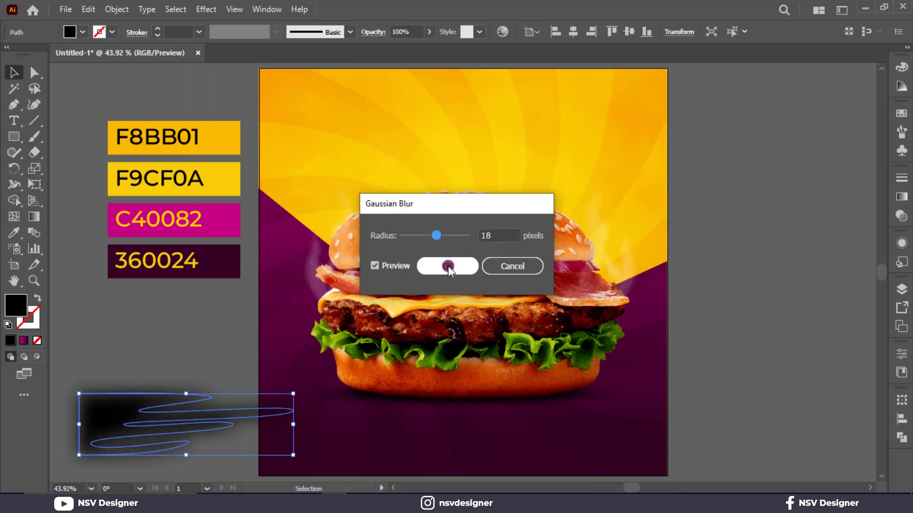
click(448, 266)
Step: Move the blurred shape into the artboard's lower-left corner and set its blending mode to Overlay
mouse_move(160, 413)
mouse_down()
mouse_move(309, 468)
mouse_move(331, 429)
mouse_up()
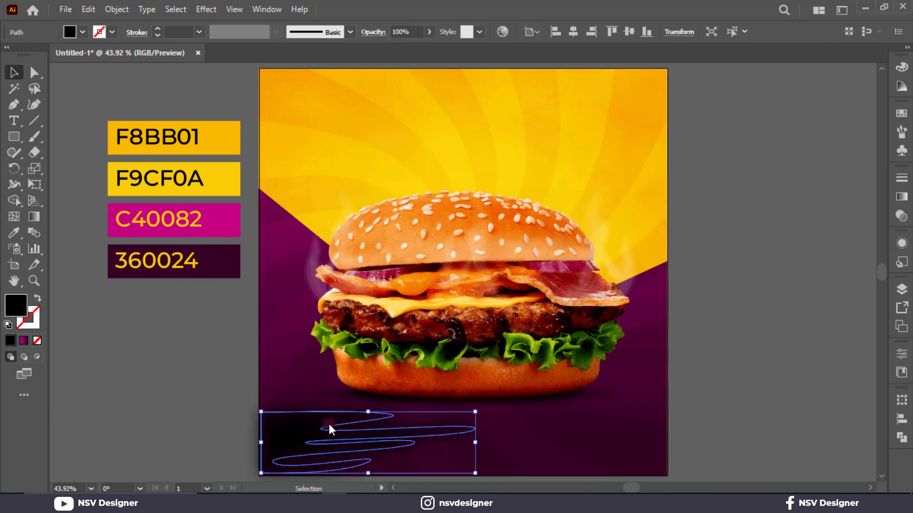
click(901, 218)
click(766, 192)
click(766, 320)
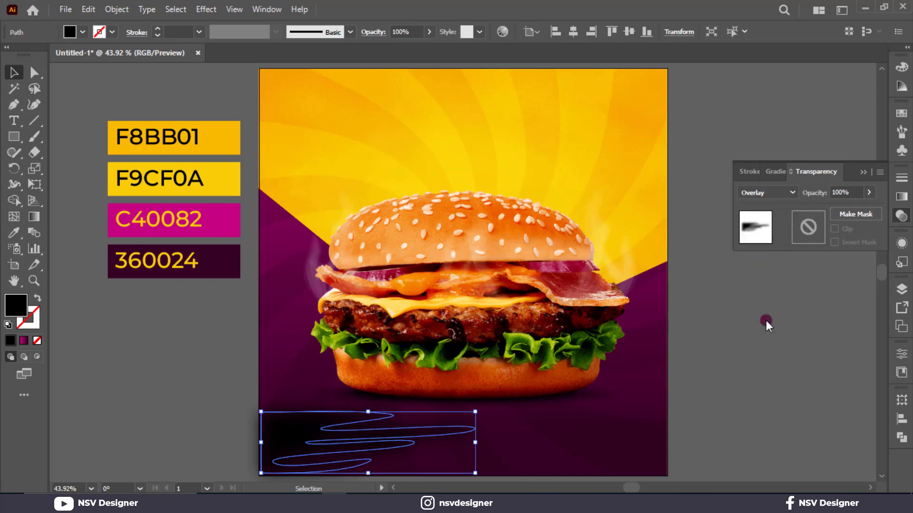
click(784, 191)
click(782, 235)
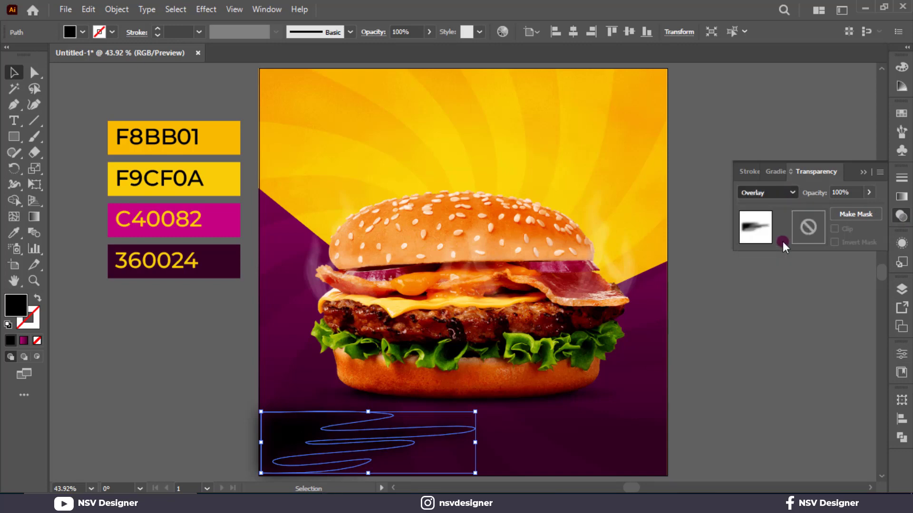
click(774, 189)
click(782, 319)
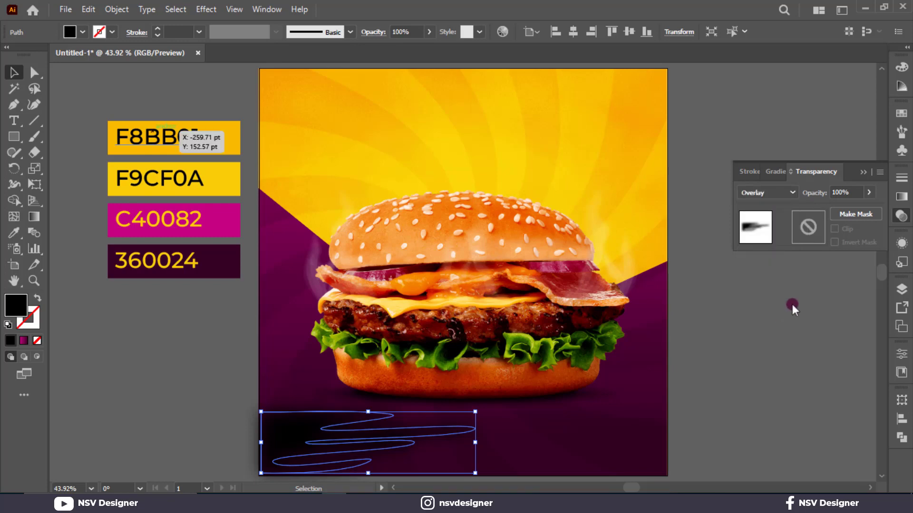
Step: Lower the blurred shape's opacity to 43%
drag(842, 208, 835, 213)
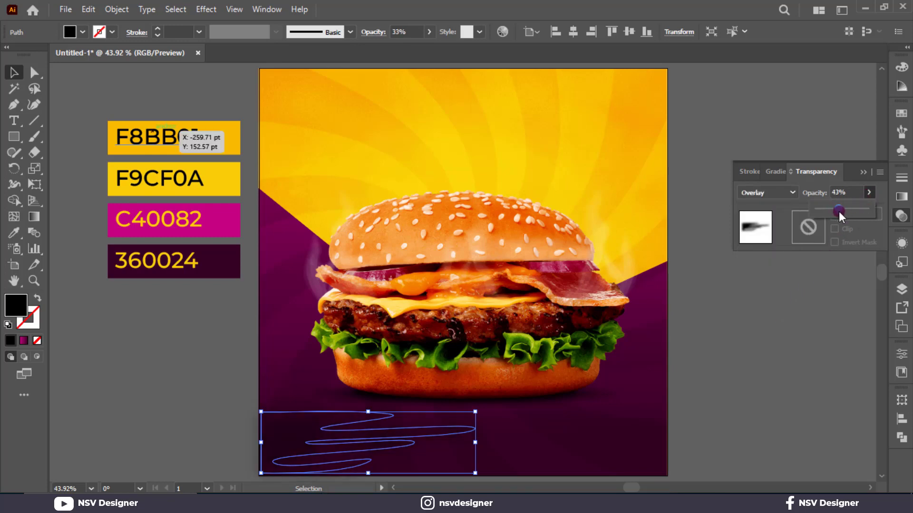
click(863, 172)
click(796, 141)
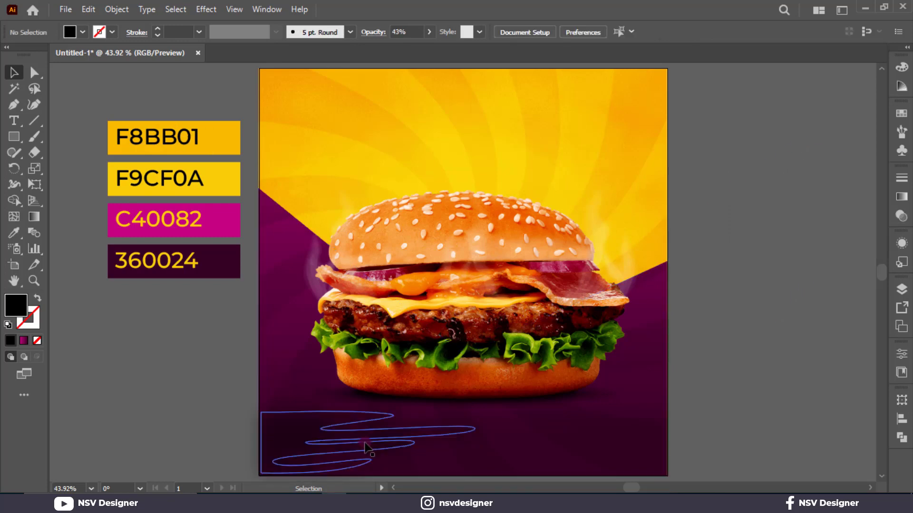
Step: Squash the blurred shape to roughly half its height and move it up to just below the burger, along the artboard's left edge
click(366, 441)
drag(368, 412, 369, 439)
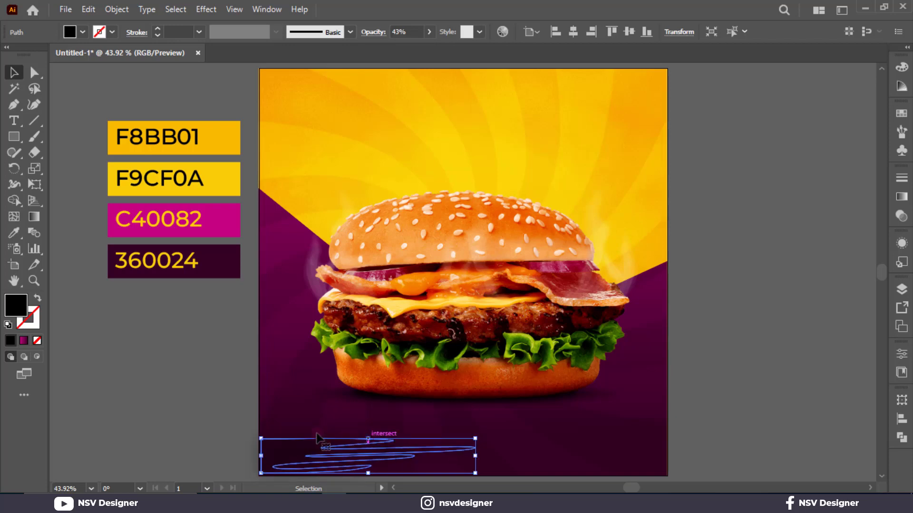
click(225, 423)
drag(295, 454, 323, 450)
drag(311, 436, 311, 437)
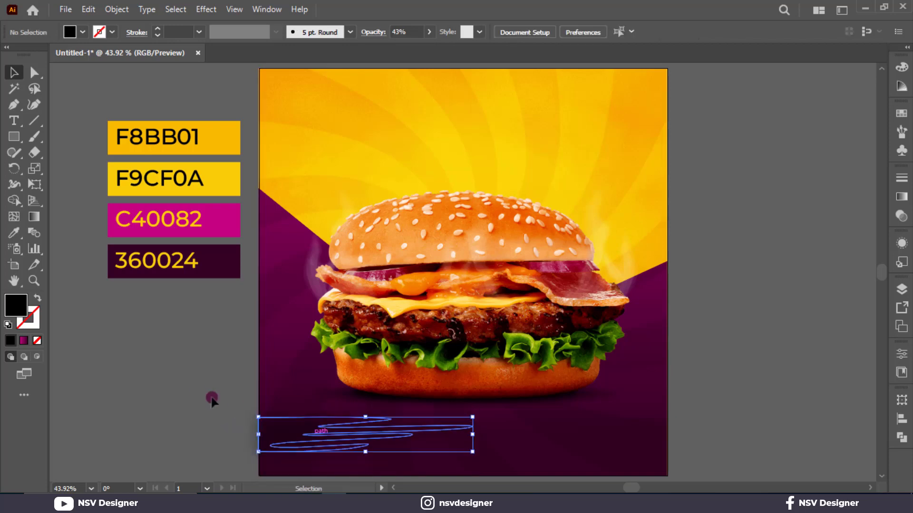
click(212, 398)
Step: Set the blurred shape's opacity to 71% and move it up over the left part of the burger's bottom bun
click(336, 446)
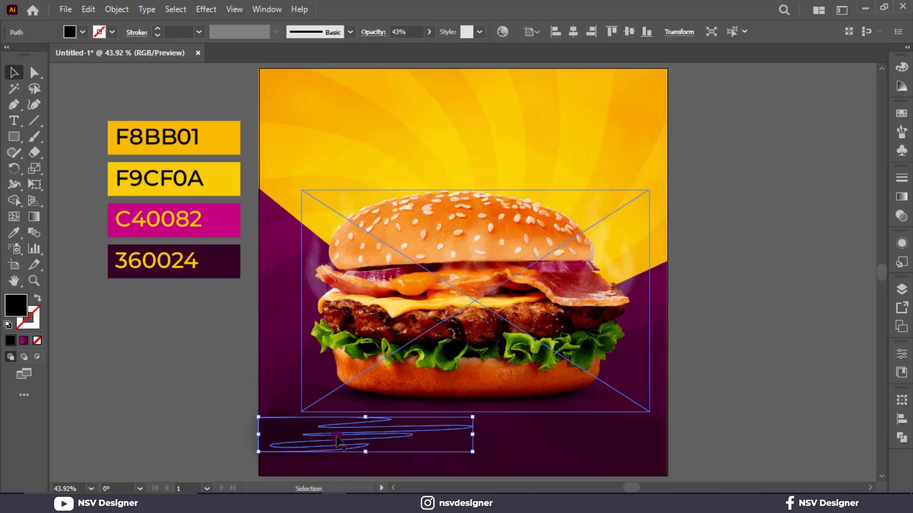
click(425, 33)
click(458, 99)
click(731, 372)
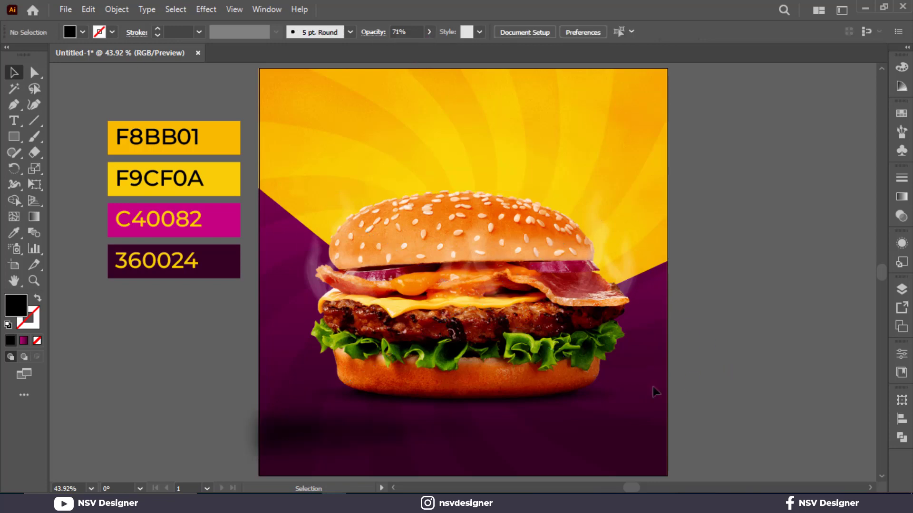
drag(404, 434, 401, 363)
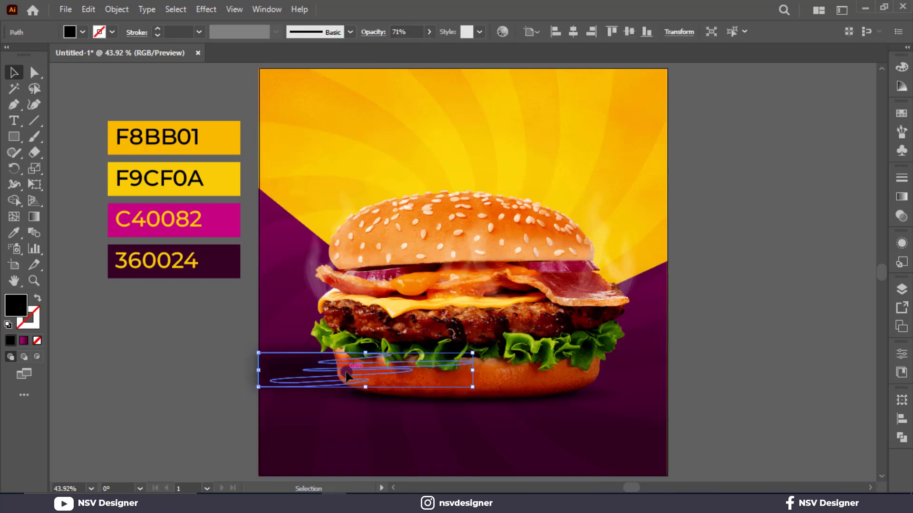
Step: Bring the burger image to the front of the artwork
right_click(417, 305)
mouse_move(499, 223)
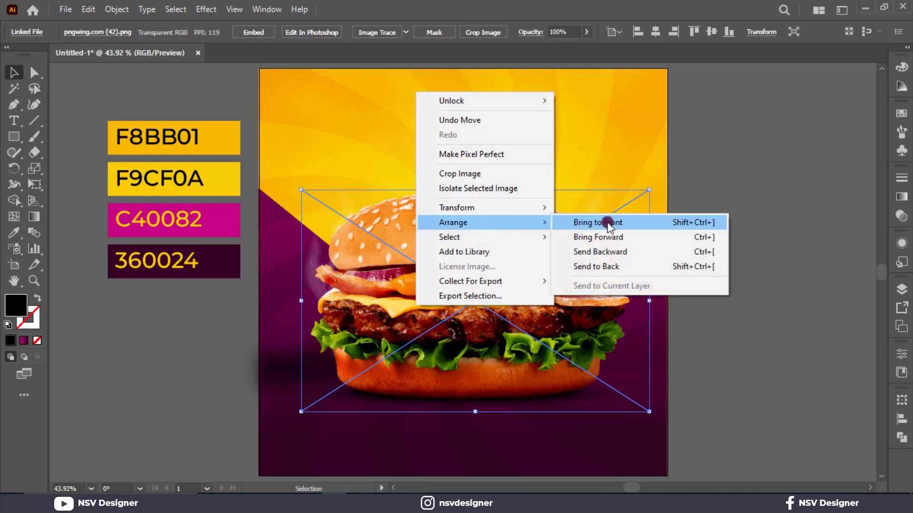
click(556, 223)
Step: Copy the blurred shape to the burger's other side, rotate it 180° and place it across the artboard's right edge beside the bottom bun
mouse_move(311, 373)
mouse_down()
mouse_move(309, 350)
mouse_move(286, 344)
mouse_move(285, 317)
mouse_move(284, 346)
mouse_move(577, 389)
mouse_move(687, 361)
mouse_up()
key(ctrl+z)
click(210, 369)
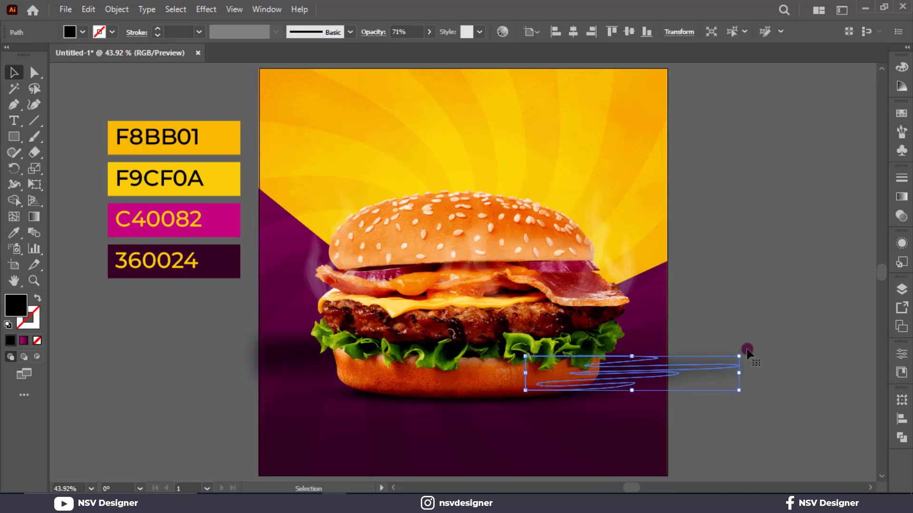
mouse_move(747, 349)
mouse_down()
mouse_move(564, 384)
mouse_move(546, 374)
mouse_up()
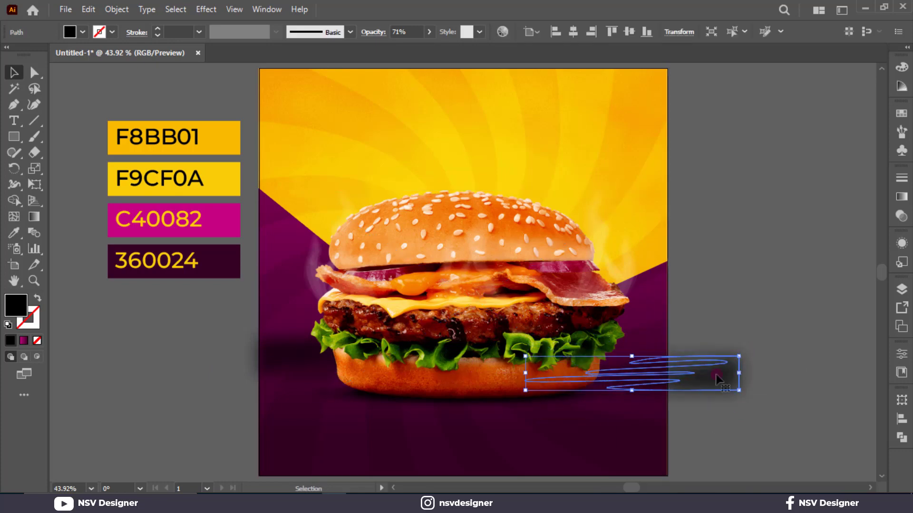
mouse_move(714, 374)
mouse_down()
mouse_move(695, 352)
mouse_move(659, 364)
mouse_move(666, 390)
mouse_up()
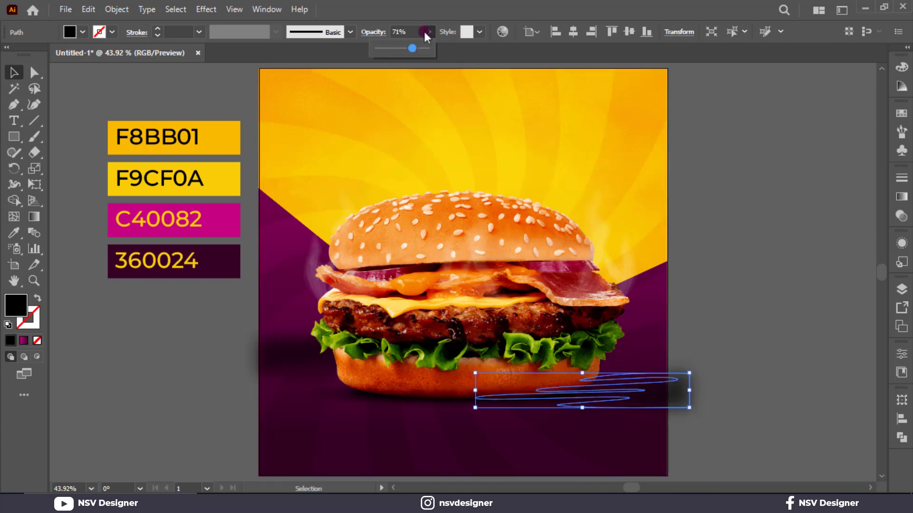
Step: Nudge the right-hand blurred shape up slightly and set its opacity to 54%
drag(403, 49, 399, 50)
click(729, 307)
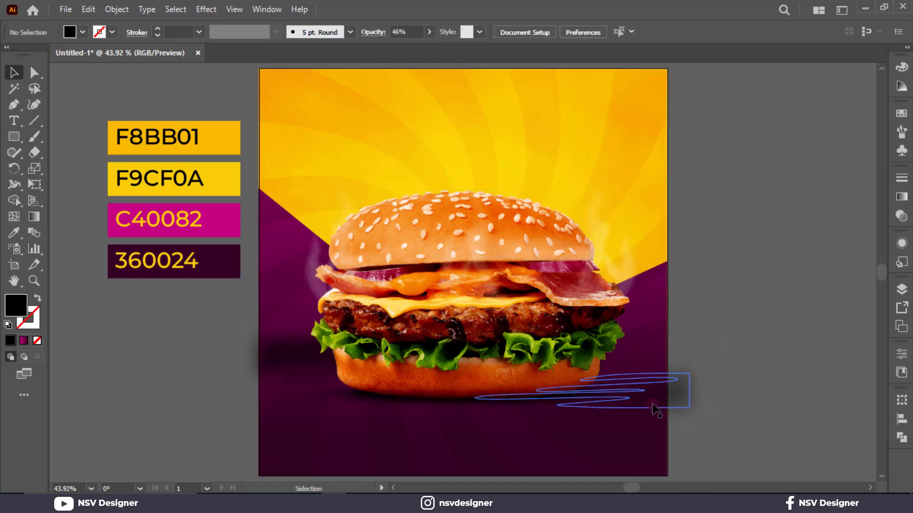
drag(656, 408, 654, 403)
click(429, 35)
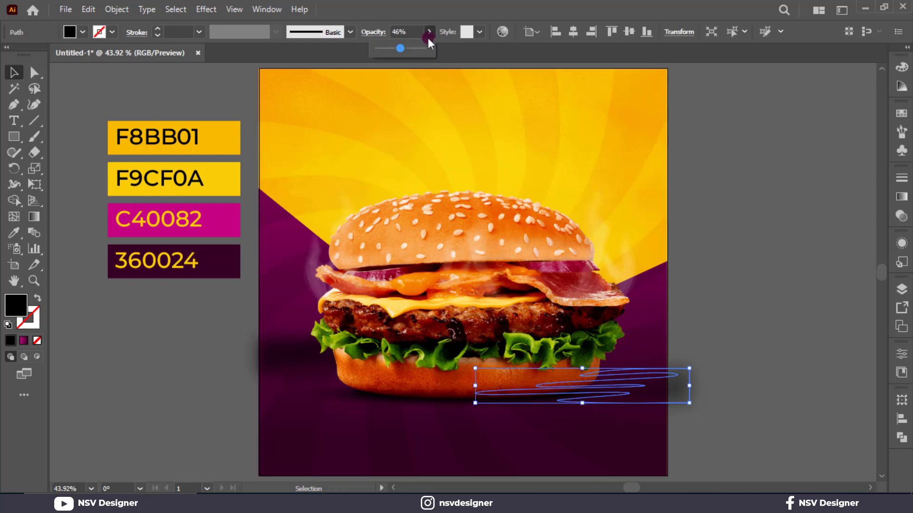
drag(408, 49, 408, 50)
click(565, 127)
click(720, 204)
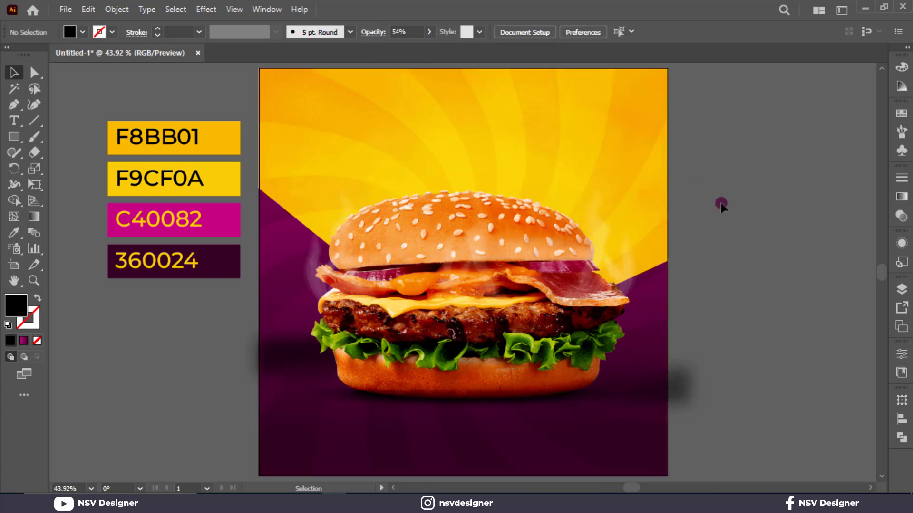
Step: Place a copy of the right-hand blurred shape across the artboard's bottom-left corner
drag(632, 403, 118, 459)
click(379, 461)
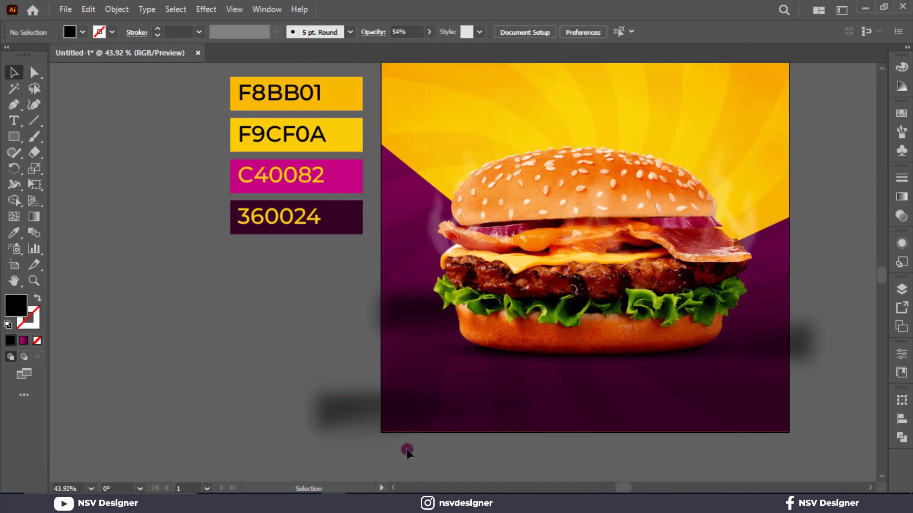
drag(425, 428, 479, 452)
click(751, 466)
drag(731, 454, 648, 477)
Step: Place another blurred copy across the artboard's bottom-right corner and raise the shape right of the burger to lettuce height
drag(339, 468, 614, 461)
drag(802, 428, 585, 452)
click(585, 453)
drag(747, 397, 781, 244)
click(800, 298)
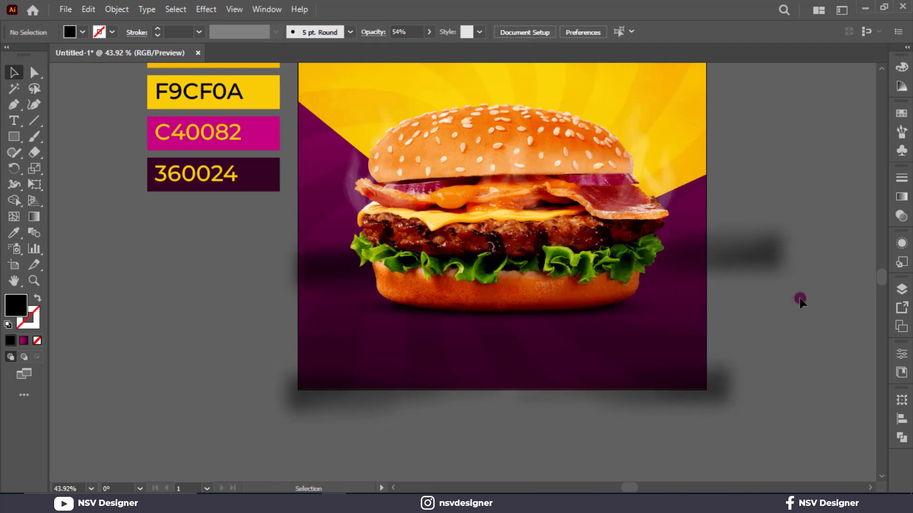
Step: Move the bottom-right blurred copy below the burger and pull its right-end anchor points outward into a longer, tapered shape
key(ctrl+0)
drag(732, 333, 498, 437)
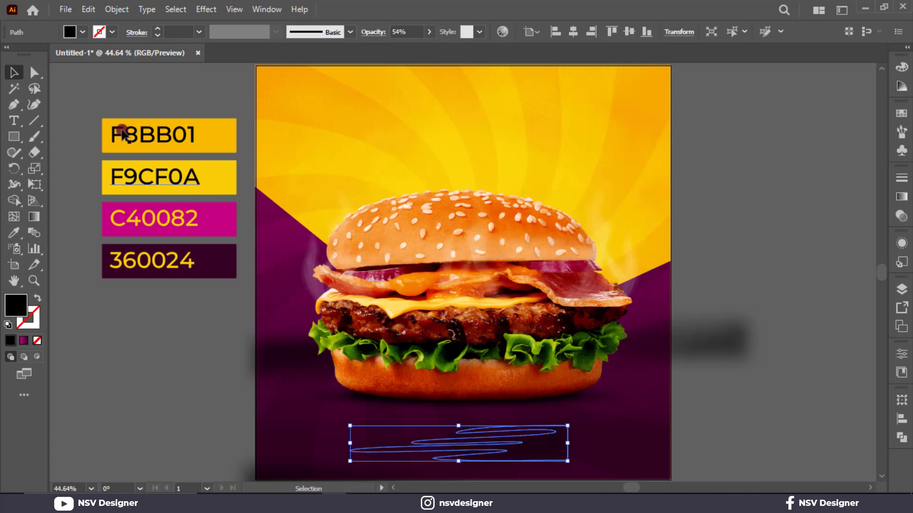
click(36, 72)
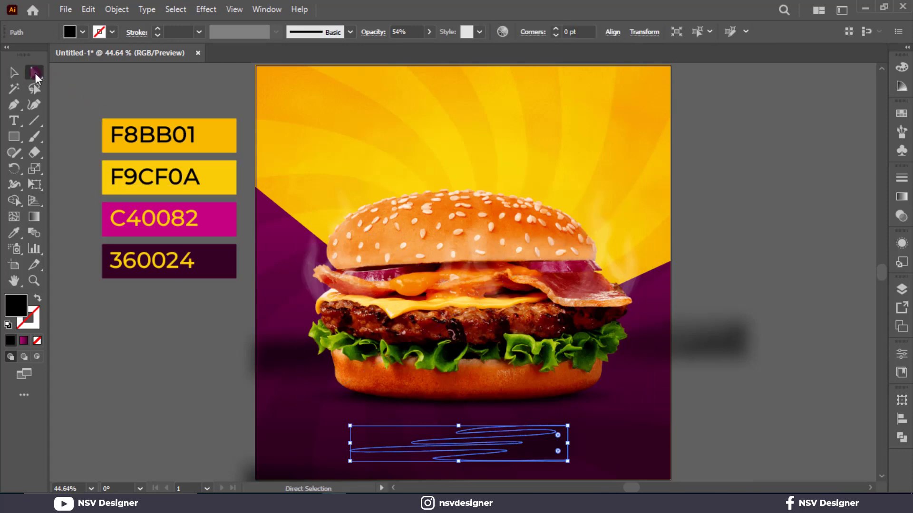
drag(569, 447, 611, 430)
drag(563, 452, 614, 443)
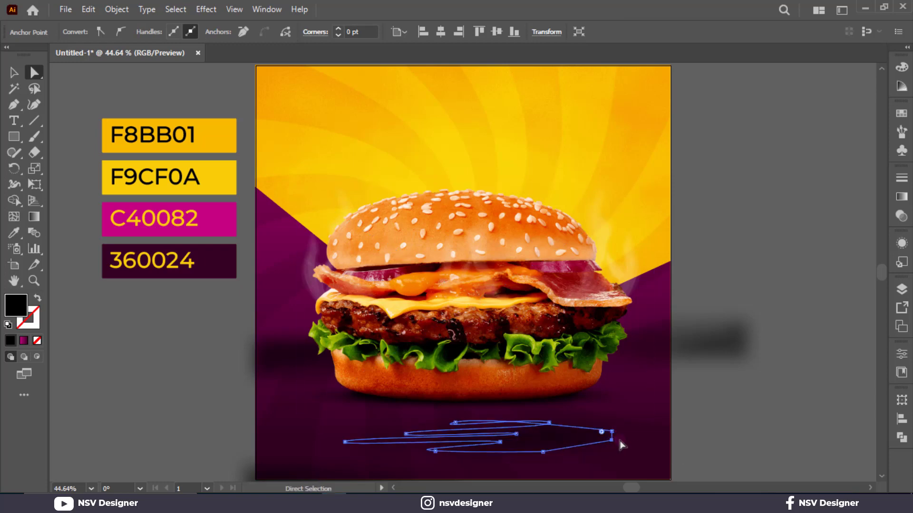
click(760, 386)
click(572, 434)
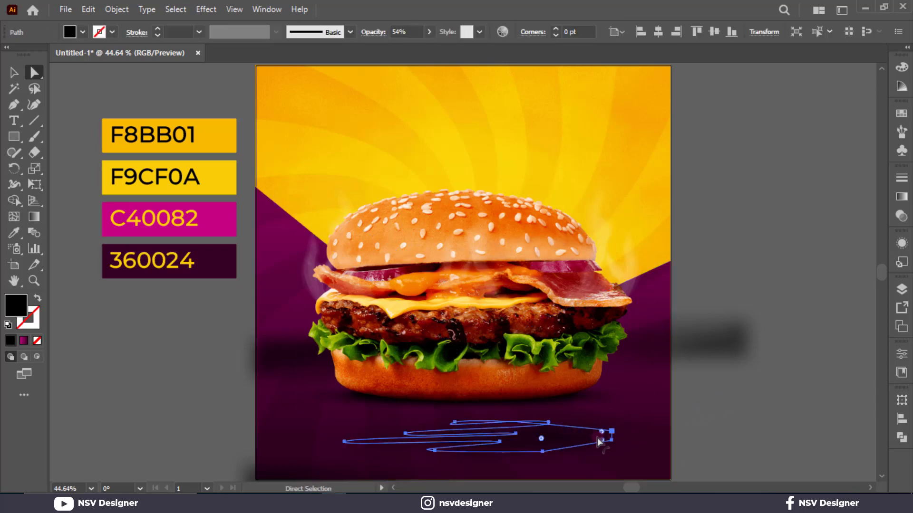
drag(602, 440, 458, 426)
Step: Shift the tapered shadow right beneath the burger and place a copy of it to the left, crossing the artboard's left edge
click(14, 72)
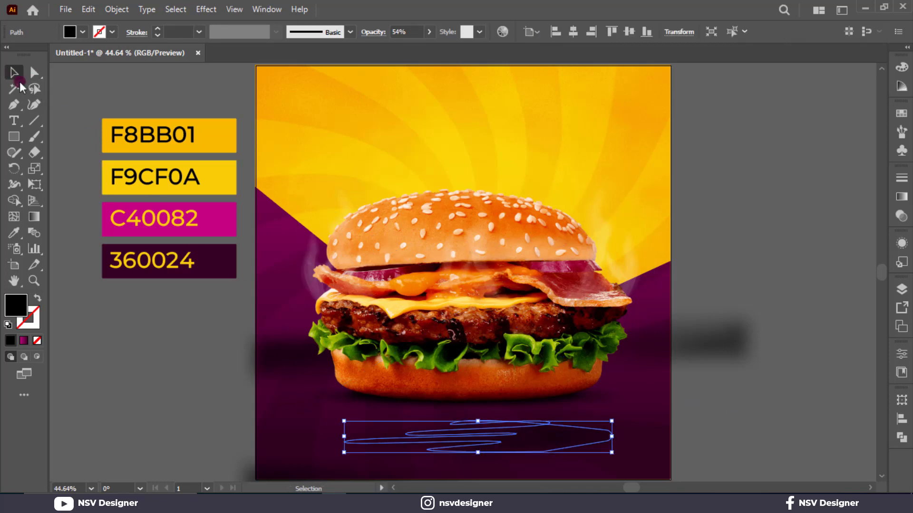
click(228, 448)
drag(539, 454, 301, 446)
click(168, 398)
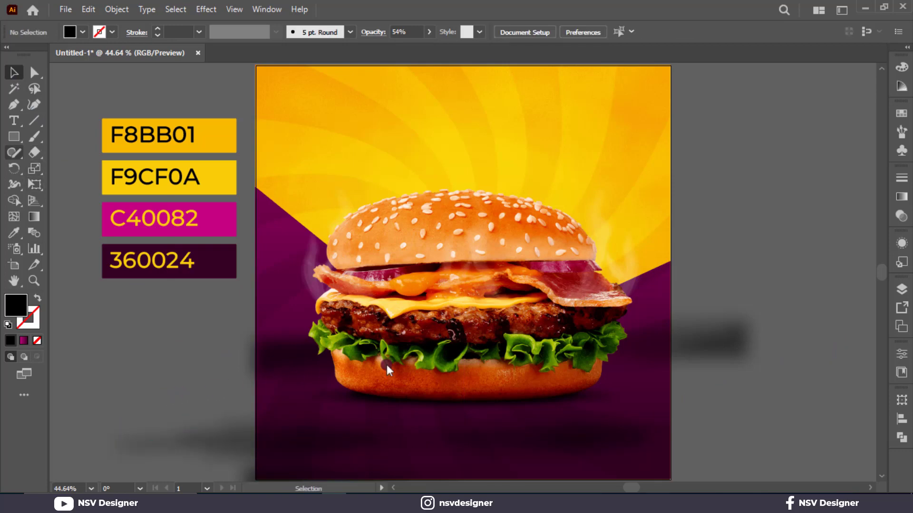
Step: Set the opacity of the blurred shape on the burger's left side to 43%
click(749, 321)
key(ctrl+2)
click(256, 341)
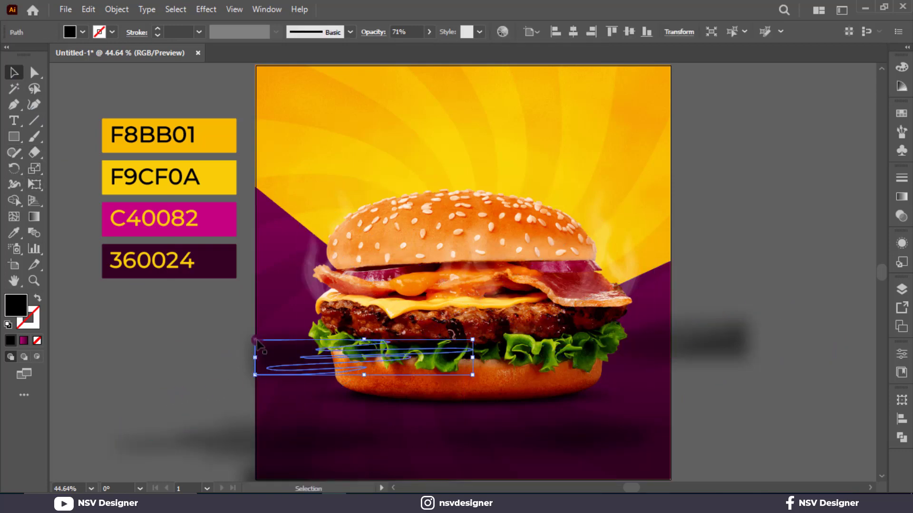
click(817, 271)
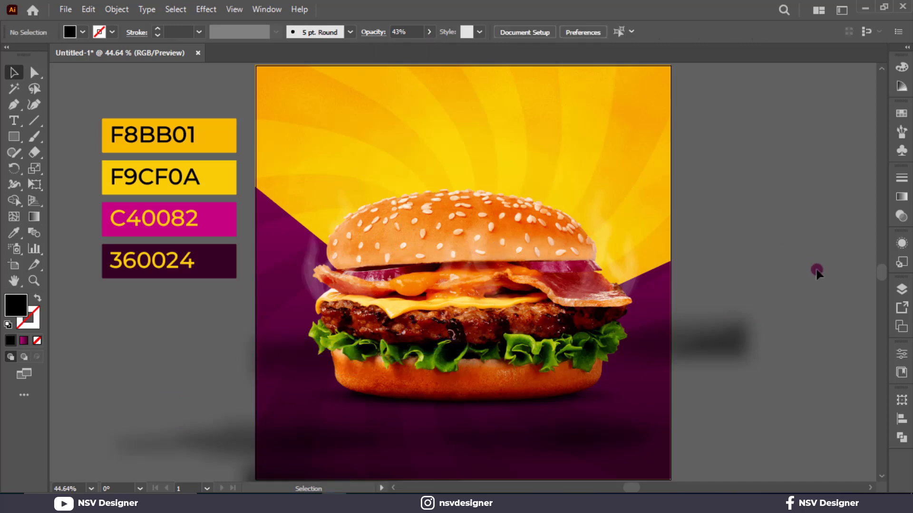
Step: Create a 1000 by 1000 pt black square and center it horizontally and vertically on the artboard
click(146, 352)
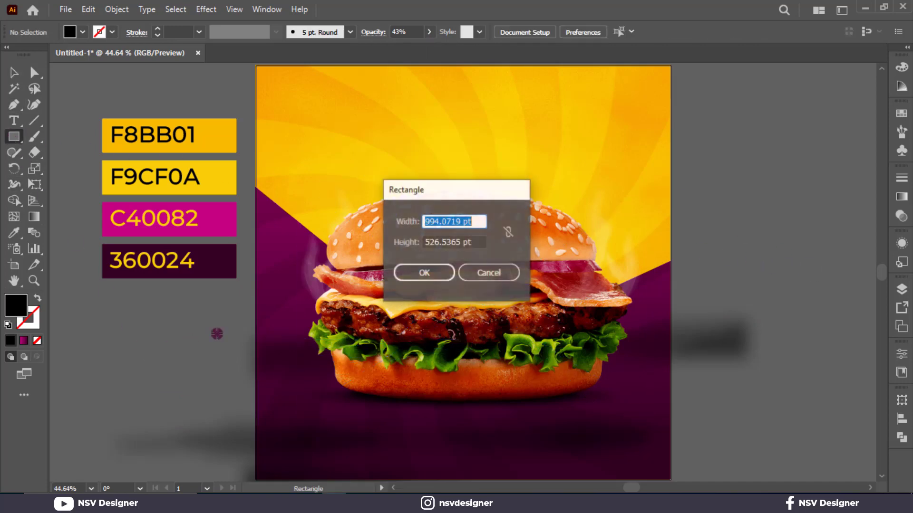
text(1000)
key(Tab)
text(1)
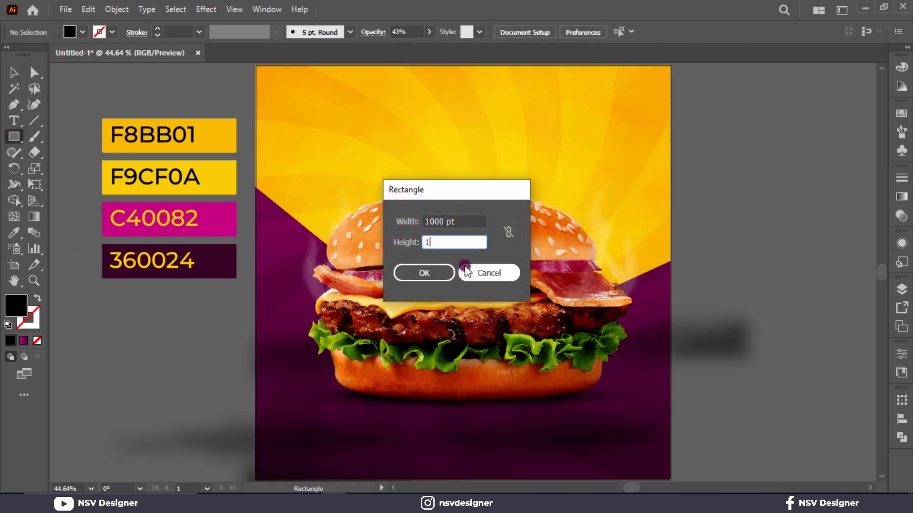
text(000)
key(Return)
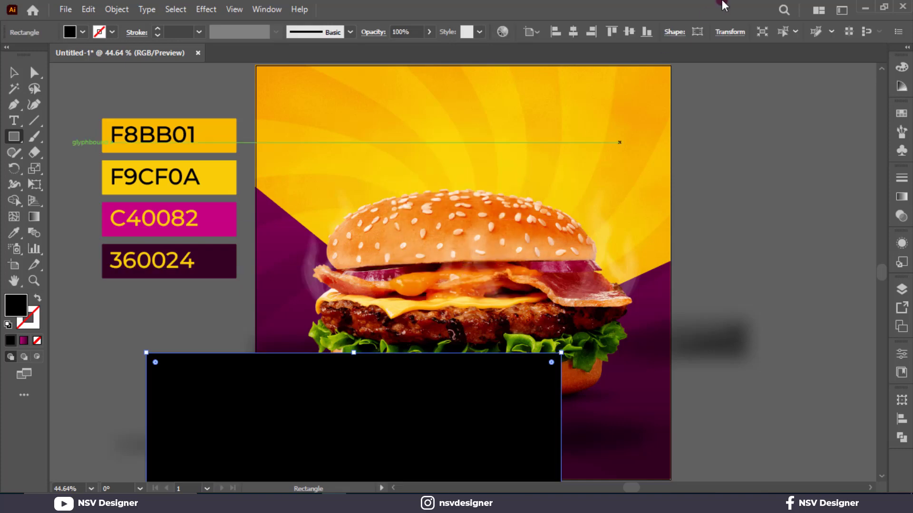
click(573, 32)
click(629, 31)
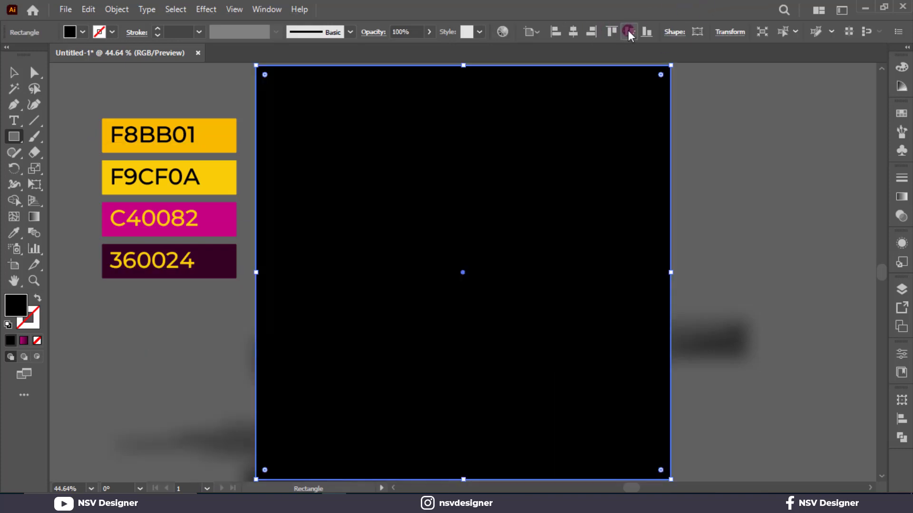
Step: Try to clip the burger artwork and blurred shapes to the black square with a clipping mask
key(ctrl+minus)
click(9, 72)
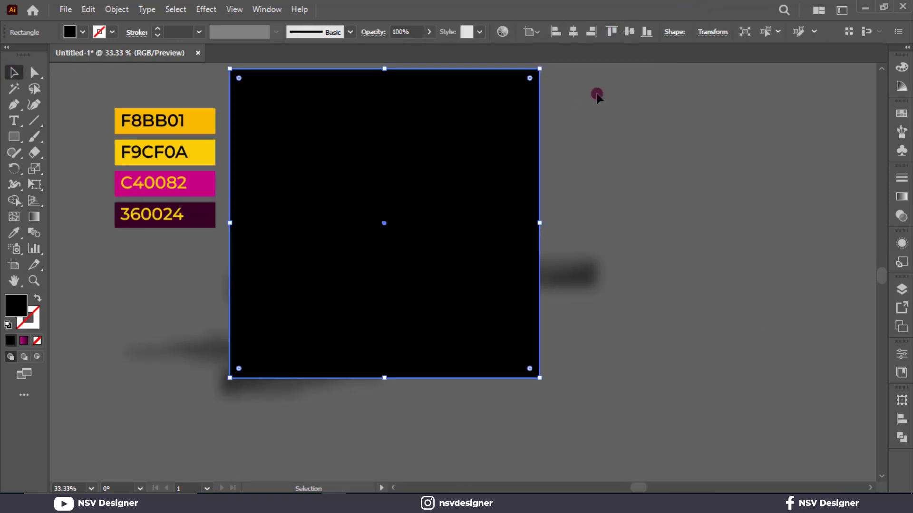
drag(419, 301, 257, 437)
right_click(334, 333)
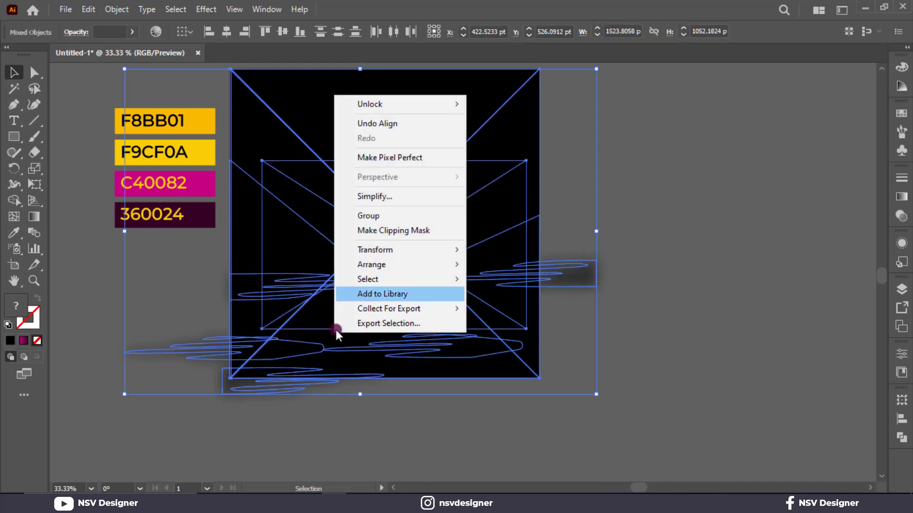
click(383, 231)
click(760, 229)
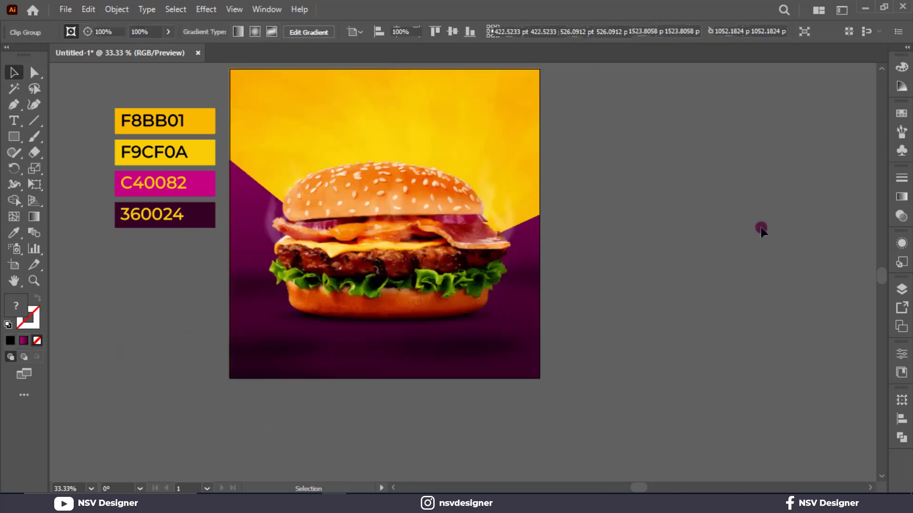
key(ctrl+0)
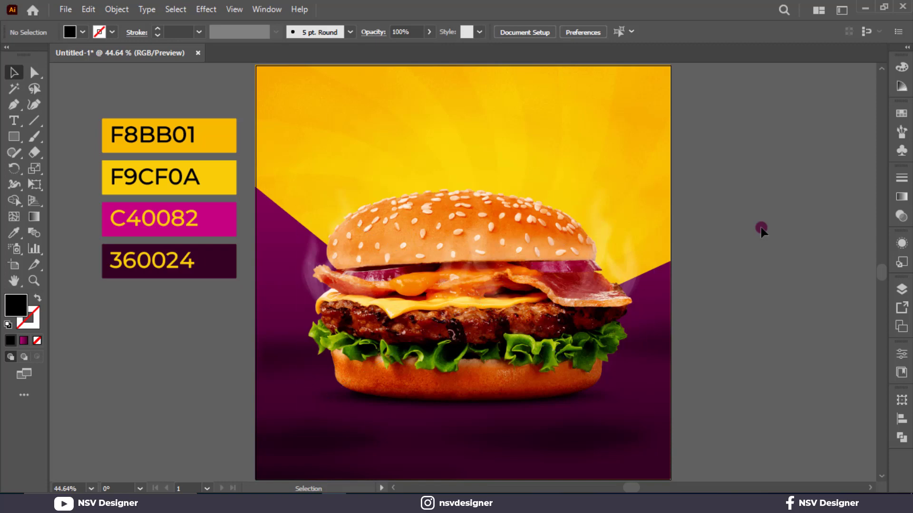
Step: Isolate the clip group and try lowering the opacity of the bottom-left tapered shadow
double_click(386, 433)
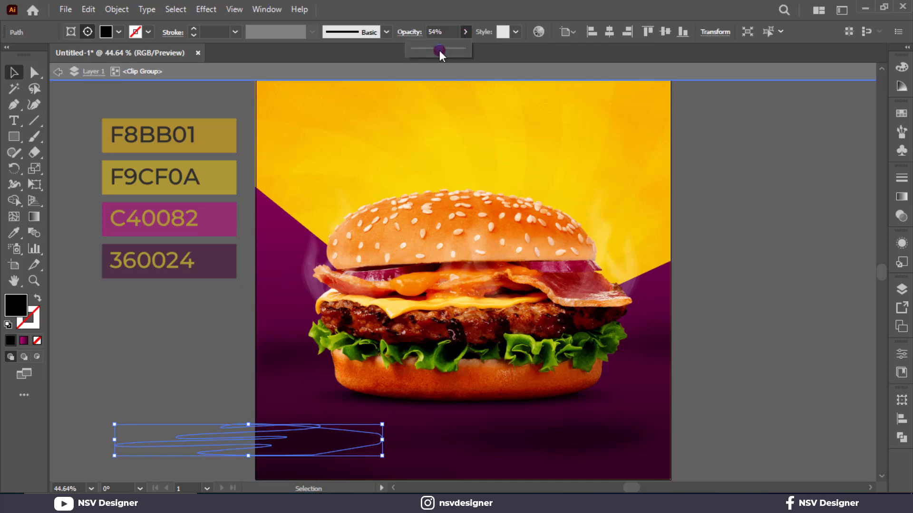
drag(439, 50, 432, 49)
click(700, 161)
Step: Set the opacity of the tapered shadow below the burger's right half to 44% and leave isolation mode
click(577, 451)
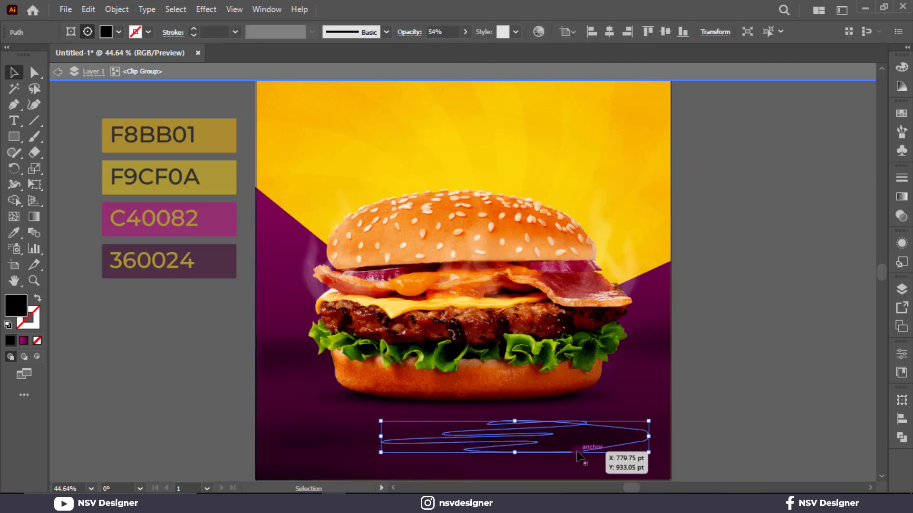
click(466, 33)
click(447, 41)
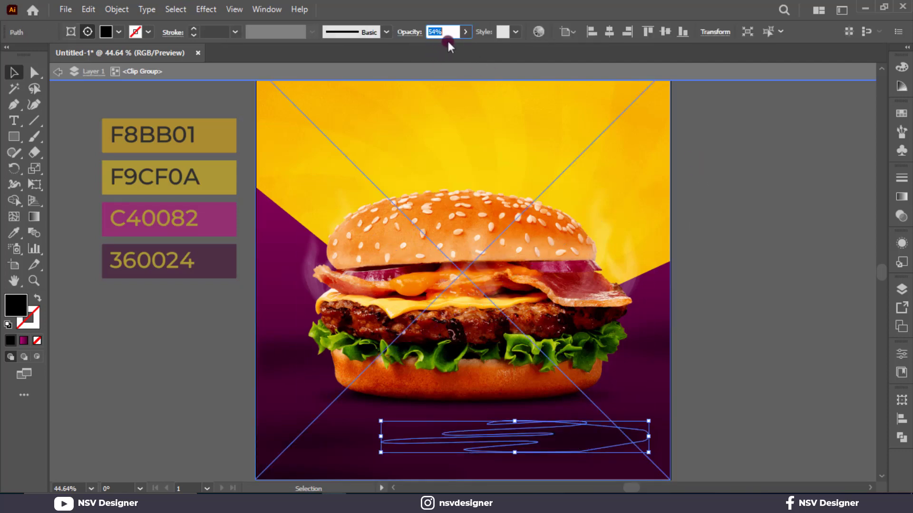
click(457, 34)
drag(439, 47, 435, 48)
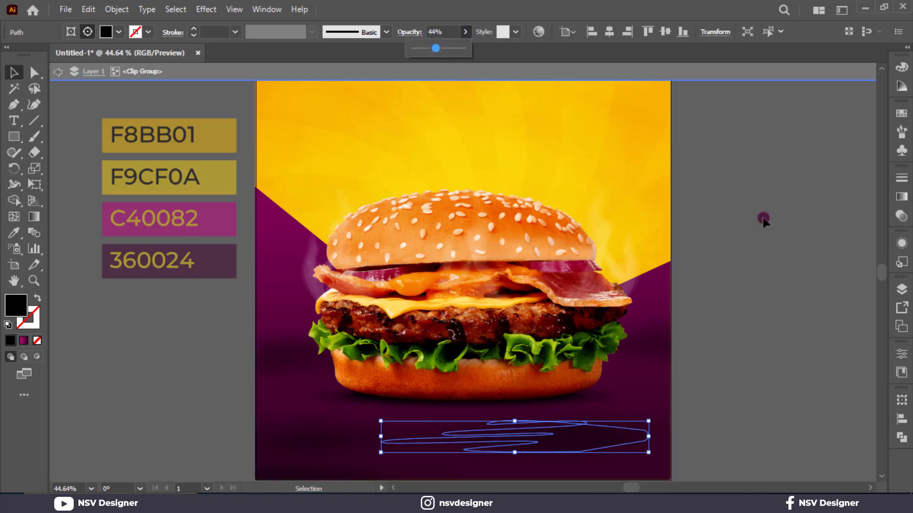
click(769, 247)
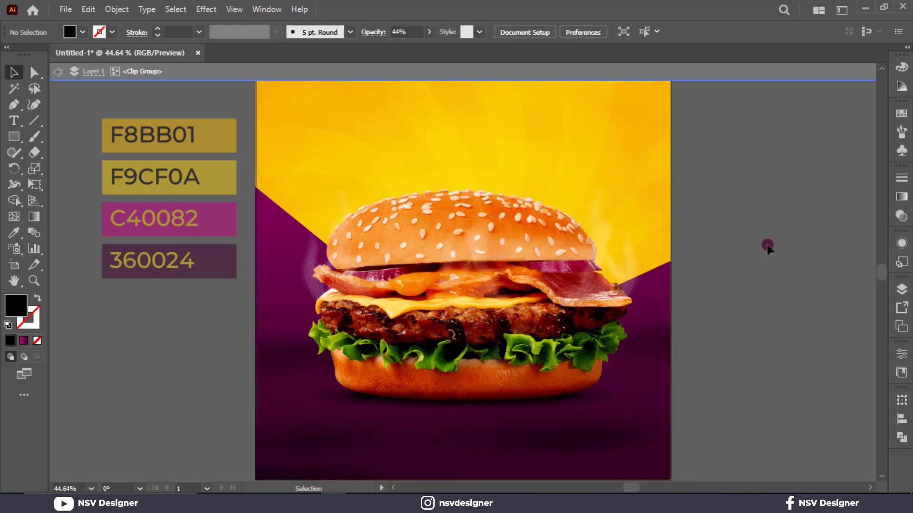
double_click(768, 247)
Step: Undo the shadow opacity edits, the clipping mask and the black square's vertical centering
click(333, 270)
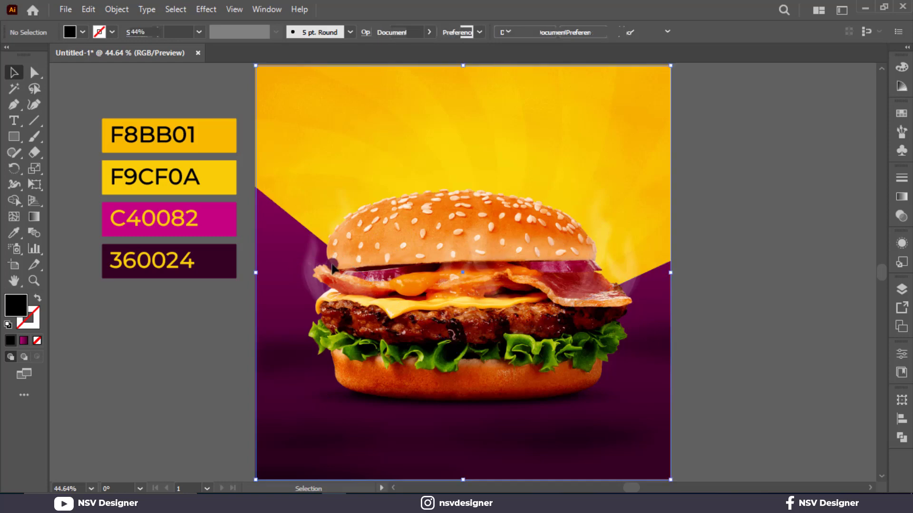
click(769, 269)
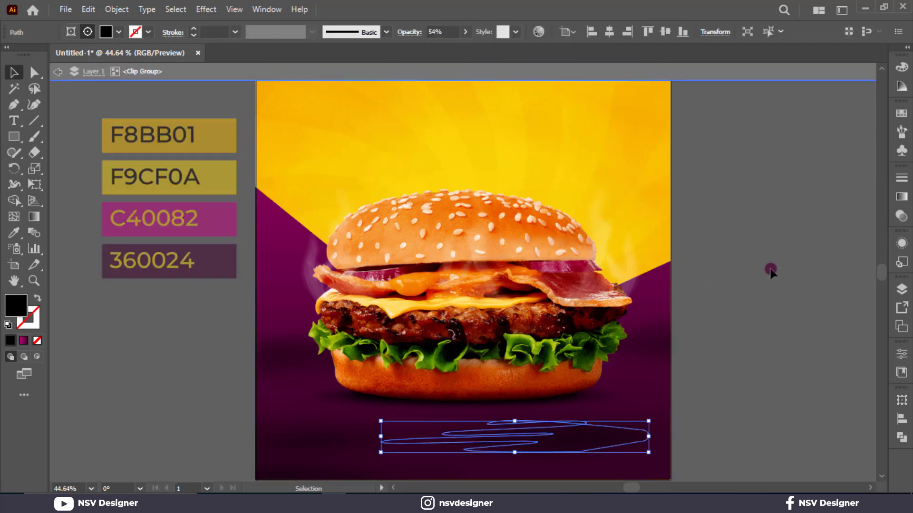
key(ctrl+z)
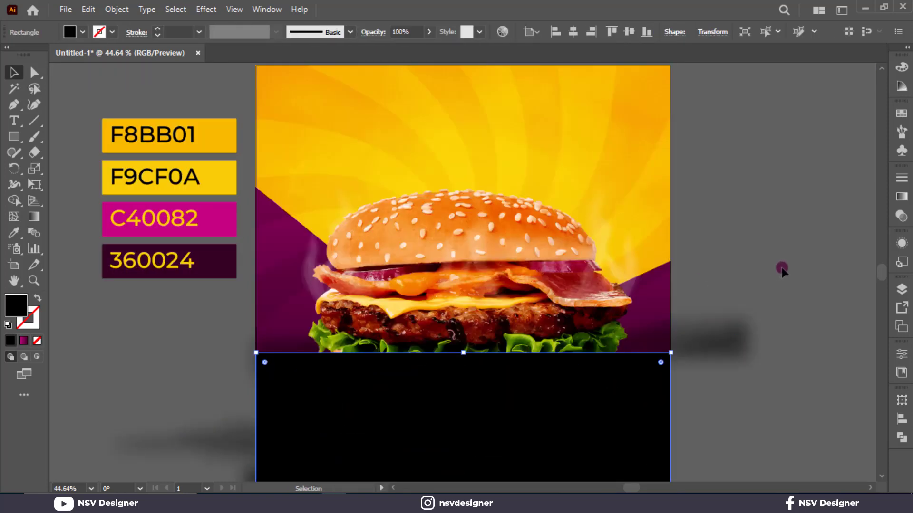
click(774, 268)
Step: Unlock all locked artwork and center the black square vertically on the artboard
click(613, 386)
click(770, 258)
key(ctrl+alt+2)
click(769, 257)
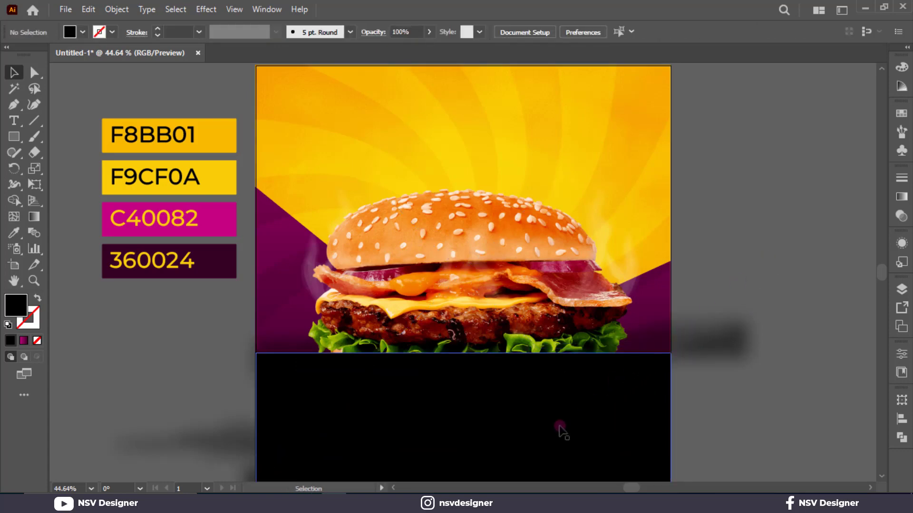
click(560, 427)
click(628, 32)
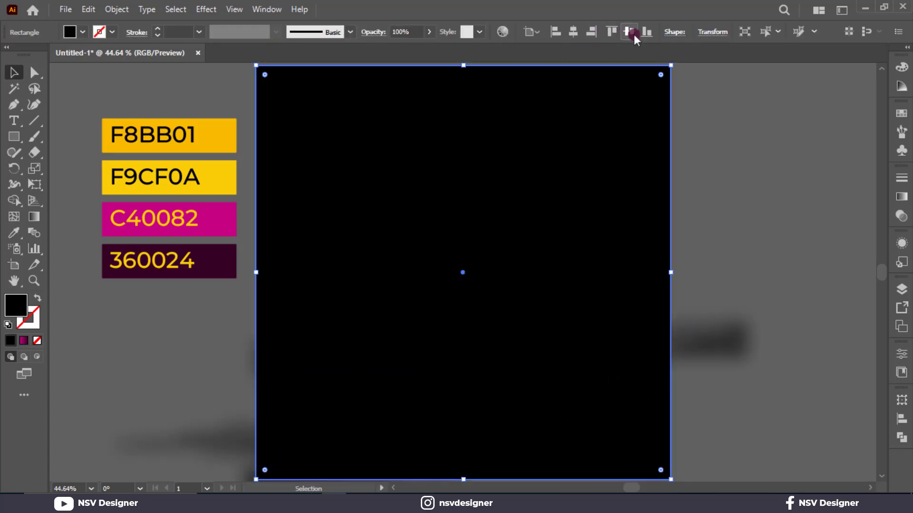
Step: Select all the poster artwork together with the black square and make a clipping mask from it
key(ctrl+a)
right_click(355, 386)
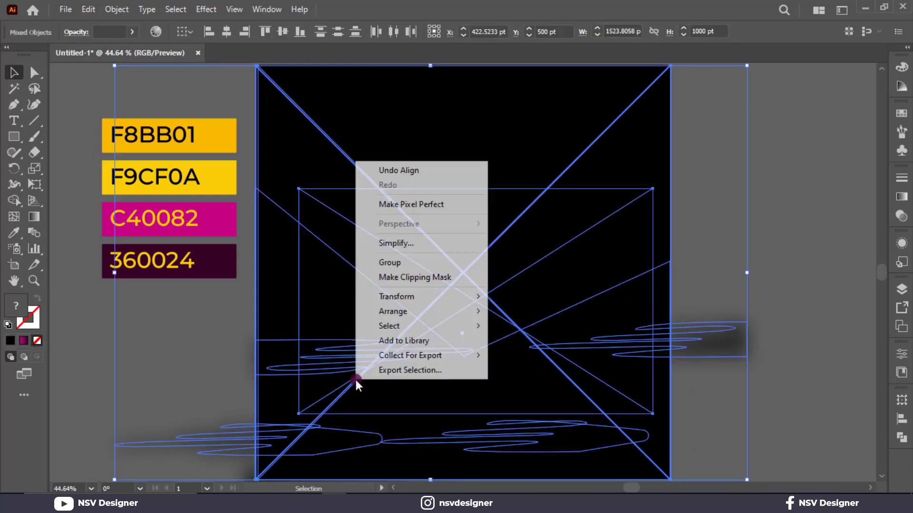
click(418, 277)
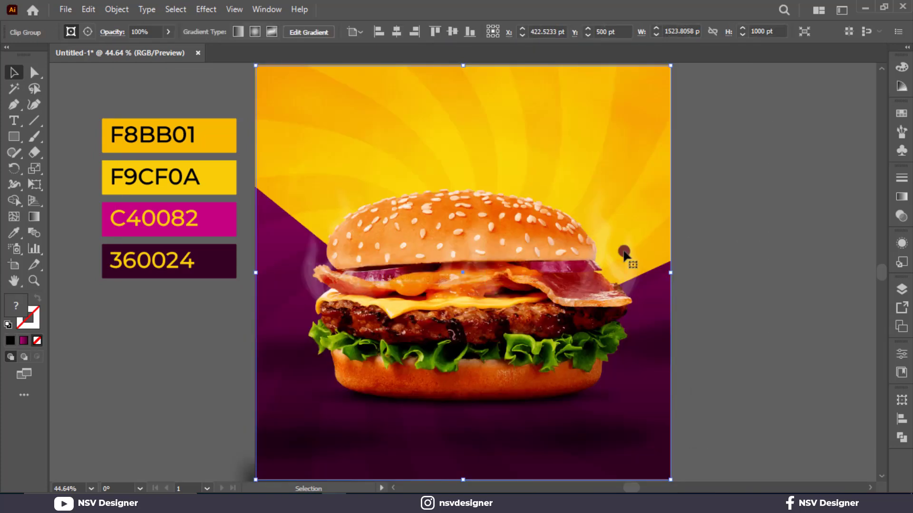
Step: Isolate the clip group and set the opacity of the two tapered shadows below the burger to 39%
double_click(322, 439)
click(309, 440)
shift+click(480, 441)
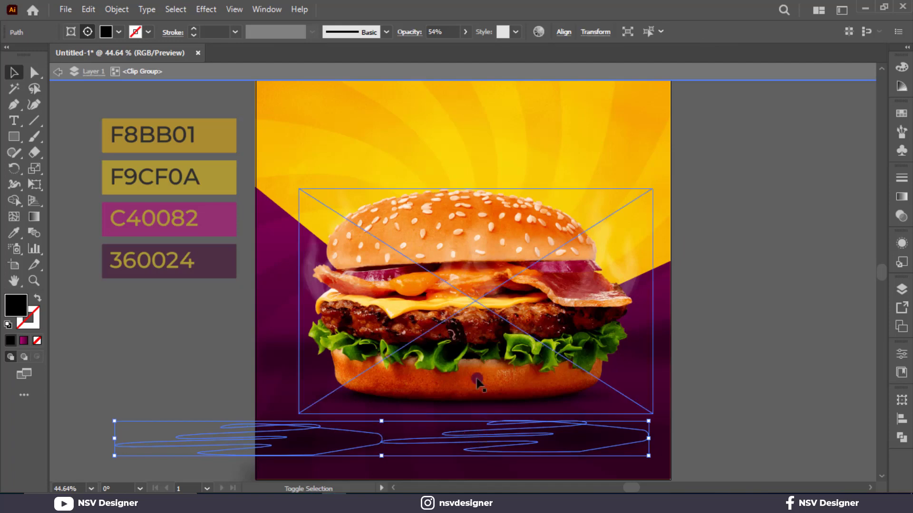
click(465, 32)
drag(440, 48, 434, 47)
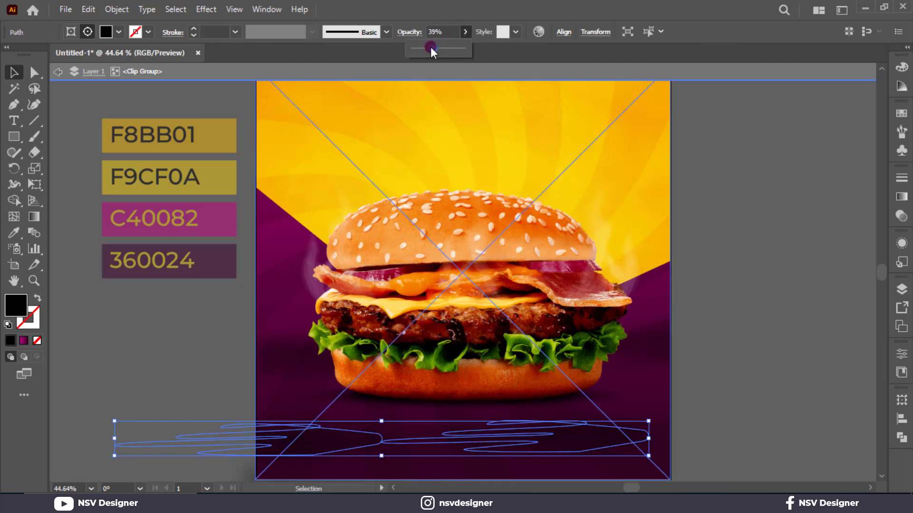
click(742, 289)
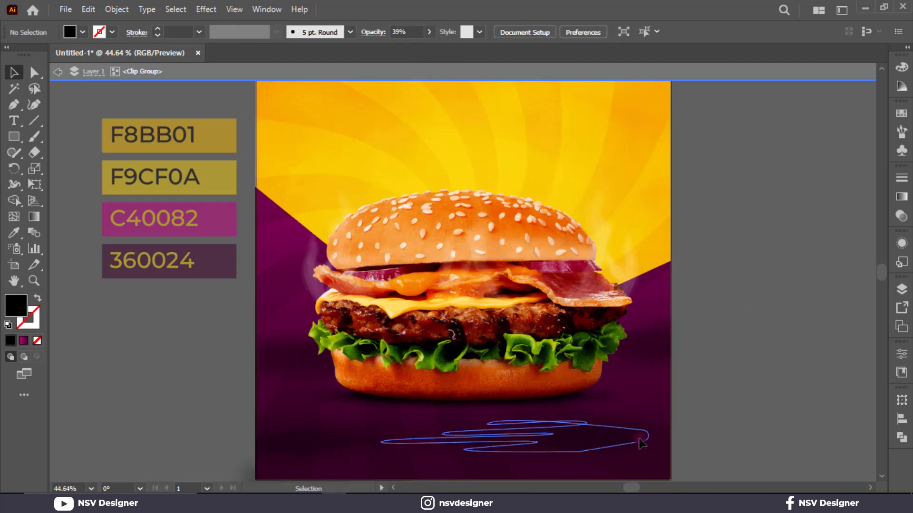
Step: Flip the bottom-left tapered shadow horizontally and reposition the two shadows below the burger
click(623, 446)
mouse_move(620, 447)
mouse_down()
mouse_move(684, 444)
mouse_move(327, 445)
mouse_up()
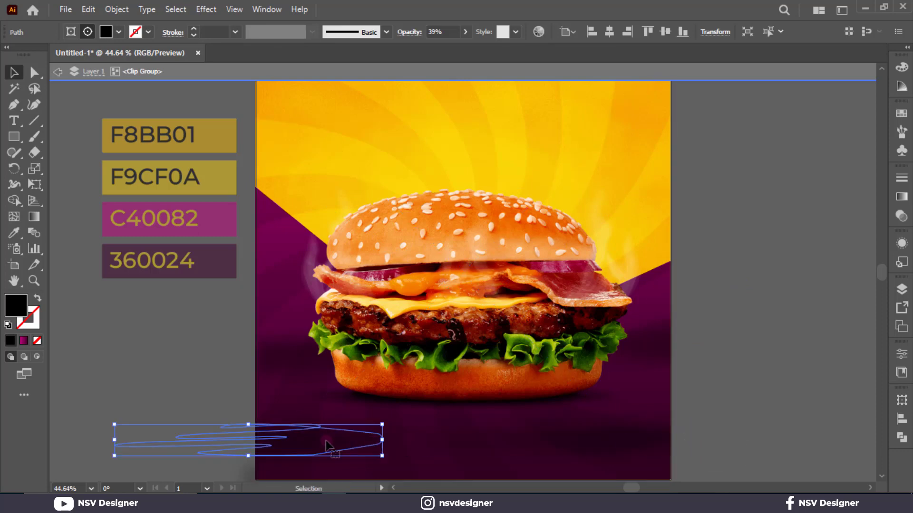
mouse_move(391, 425)
mouse_down()
mouse_move(317, 459)
mouse_move(16, 446)
mouse_up()
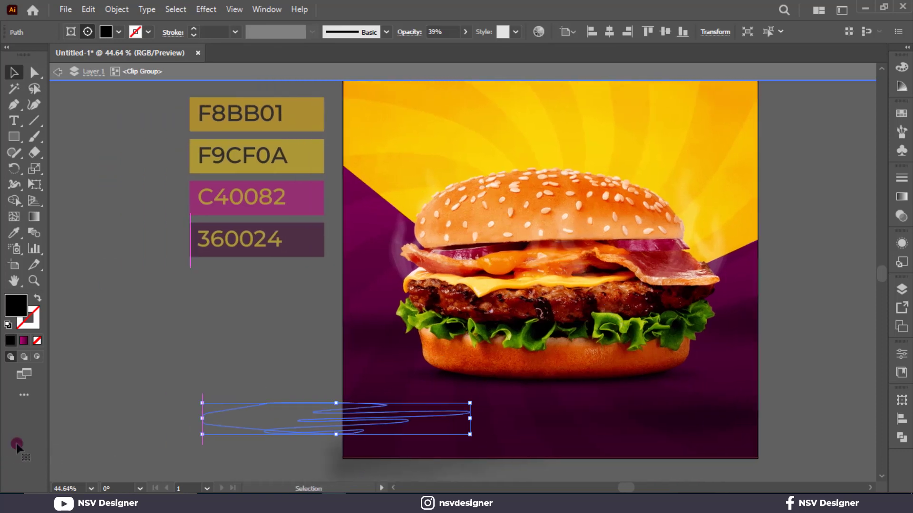
mouse_move(298, 426)
mouse_down()
mouse_move(348, 412)
mouse_move(341, 431)
mouse_up()
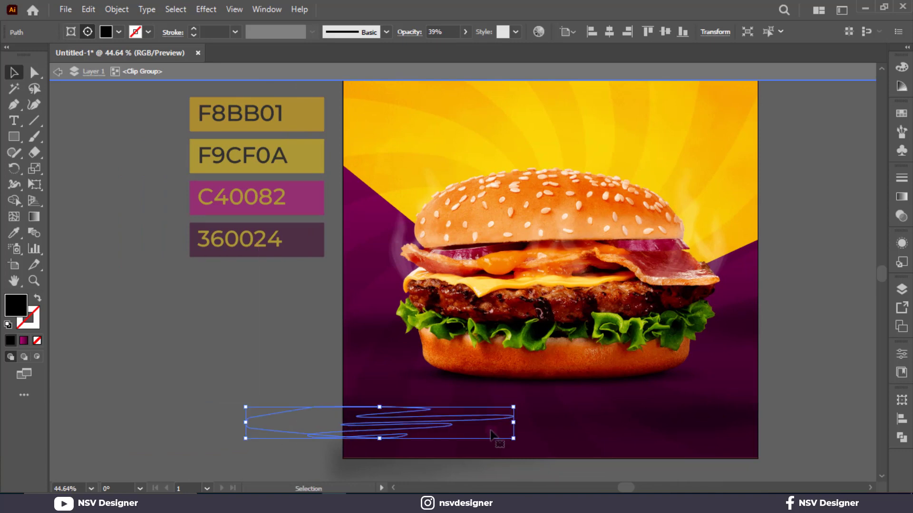
mouse_move(637, 419)
mouse_down()
mouse_move(635, 406)
mouse_move(451, 434)
mouse_move(471, 430)
mouse_move(413, 450)
mouse_up()
Step: Adjust the placement of the shadows at the burger's left and right sides, then leave isolation mode
click(385, 333)
mouse_move(374, 335)
mouse_down()
mouse_move(319, 301)
mouse_move(328, 301)
mouse_up()
drag(758, 323, 761, 301)
key(ctrl+z)
click(754, 322)
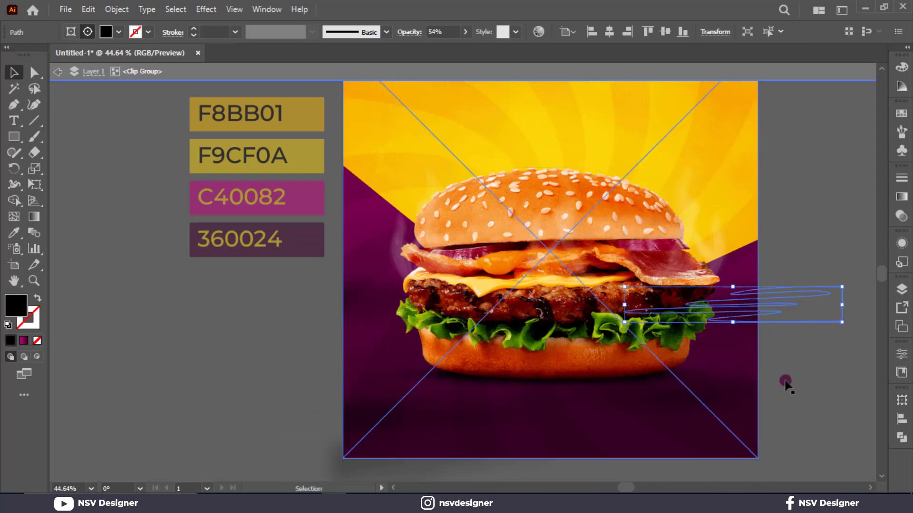
click(796, 417)
key(ctrl+0)
double_click(758, 372)
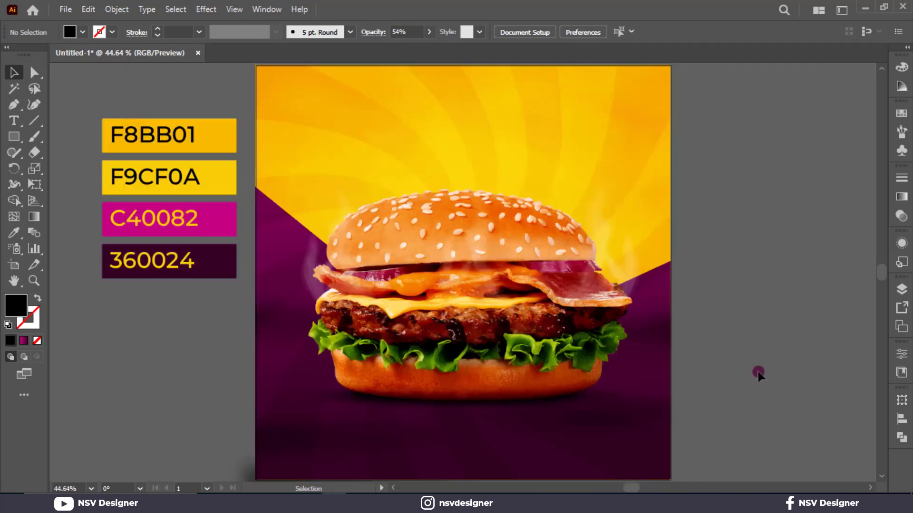
click(345, 294)
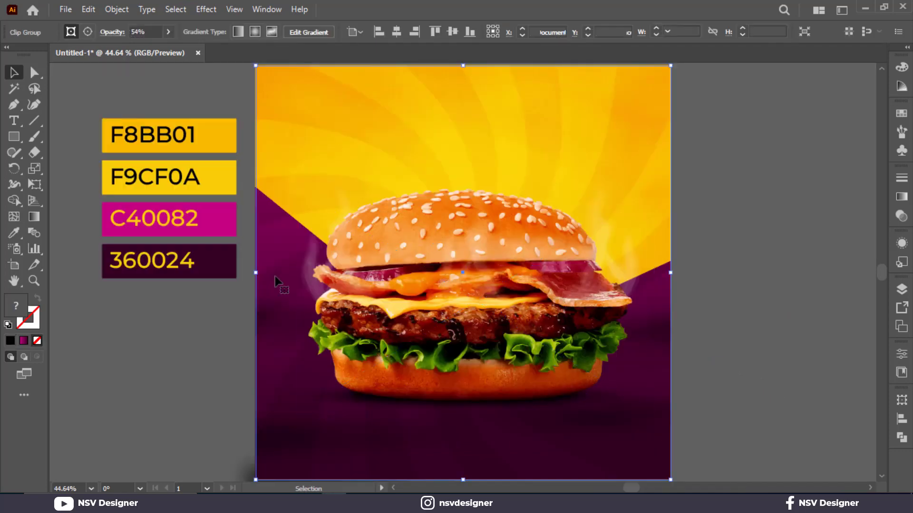
click(769, 281)
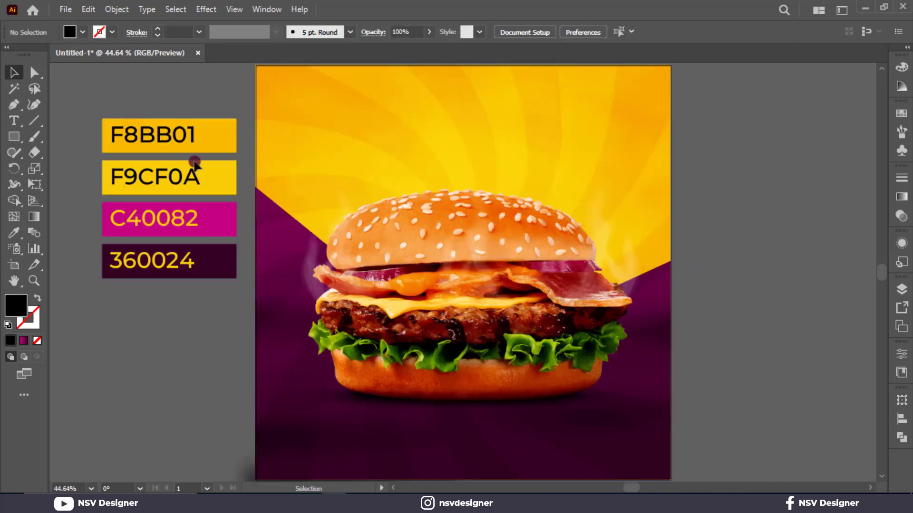
Step: Add the text "Super" on the empty canvas to the right of the artboard
click(16, 125)
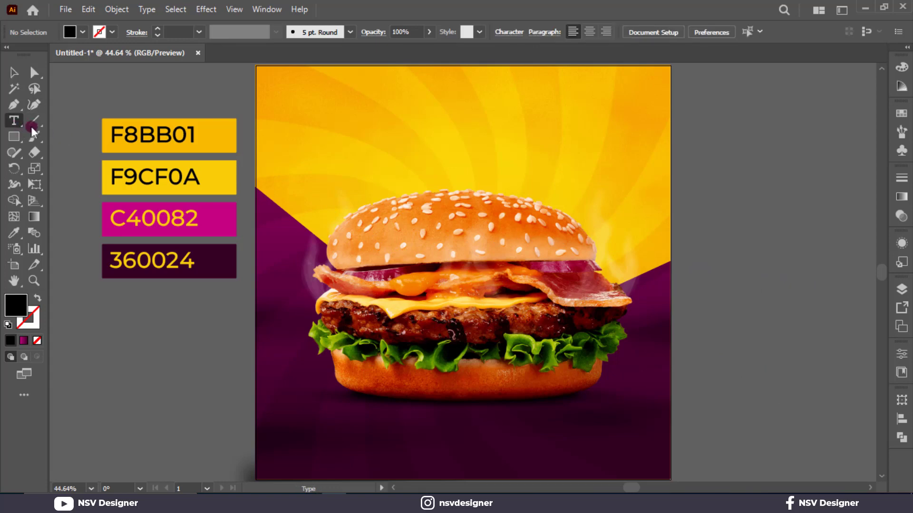
click(697, 196)
text(Super)
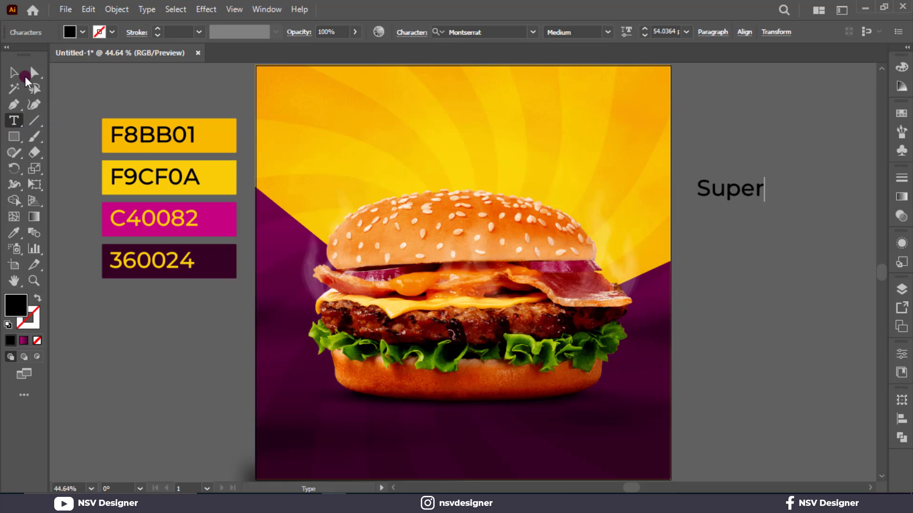
click(14, 72)
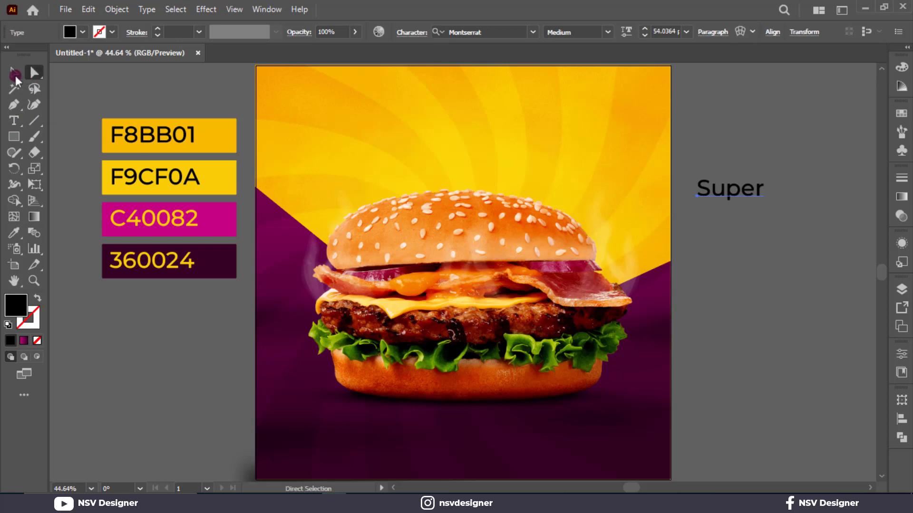
Step: Duplicate the "Super" text directly below it and change the copy to "Delicious"
drag(742, 190, 745, 229)
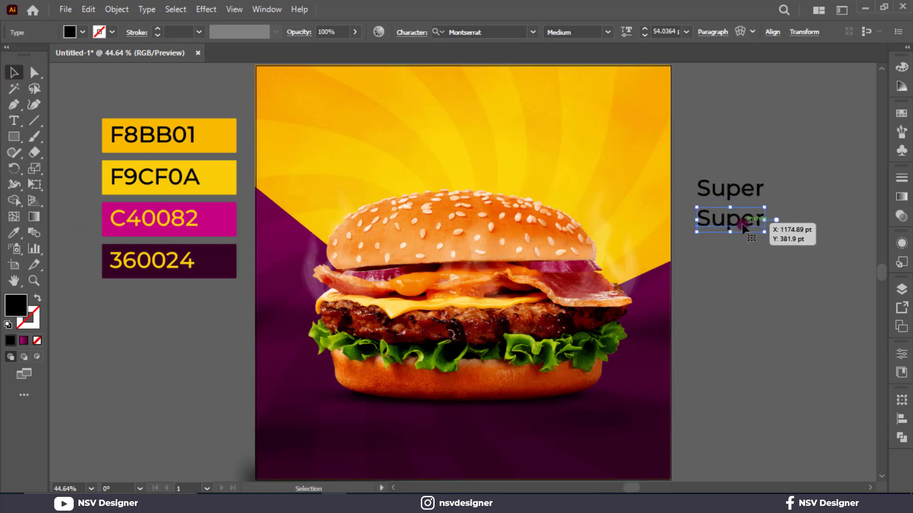
double_click(743, 228)
text(Belicious)
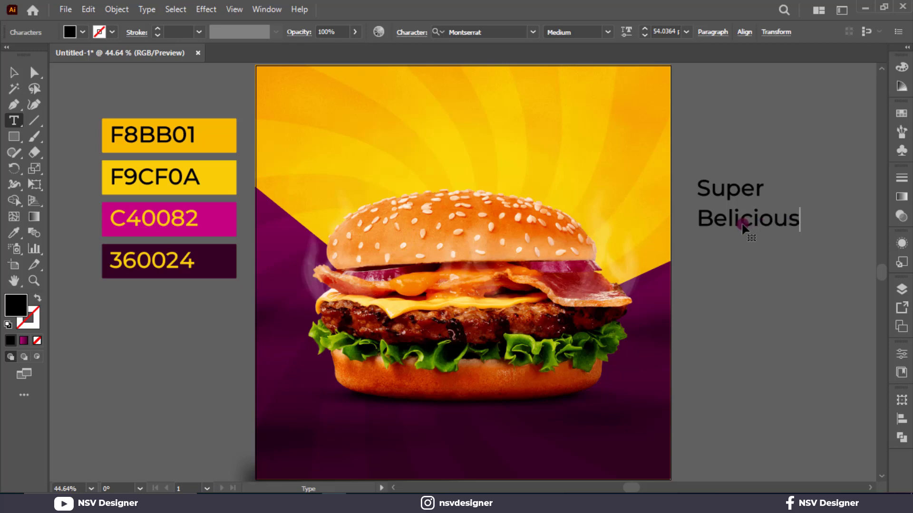
drag(714, 221, 908, 224)
key(BackSpace)
key(BackSpace)
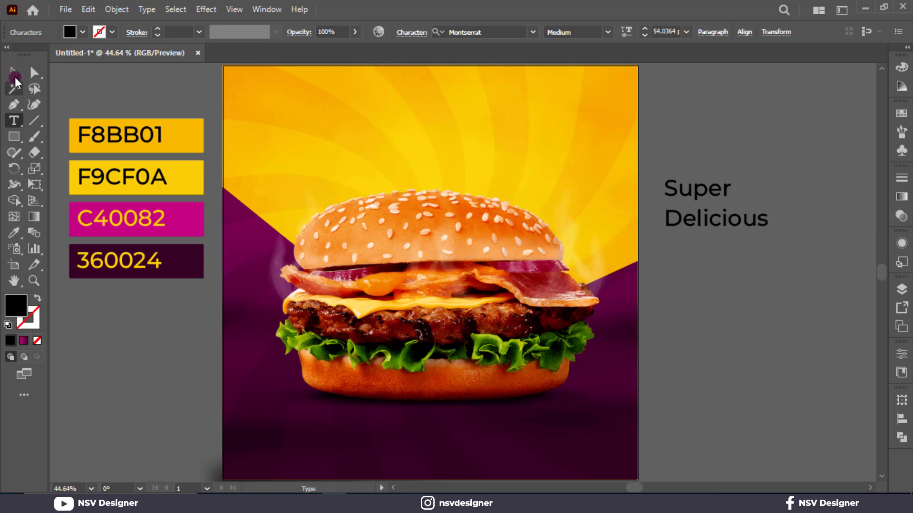
Step: Duplicate the "Delicious" text below itself and change the copy to "Burger"
click(14, 74)
drag(739, 228, 737, 262)
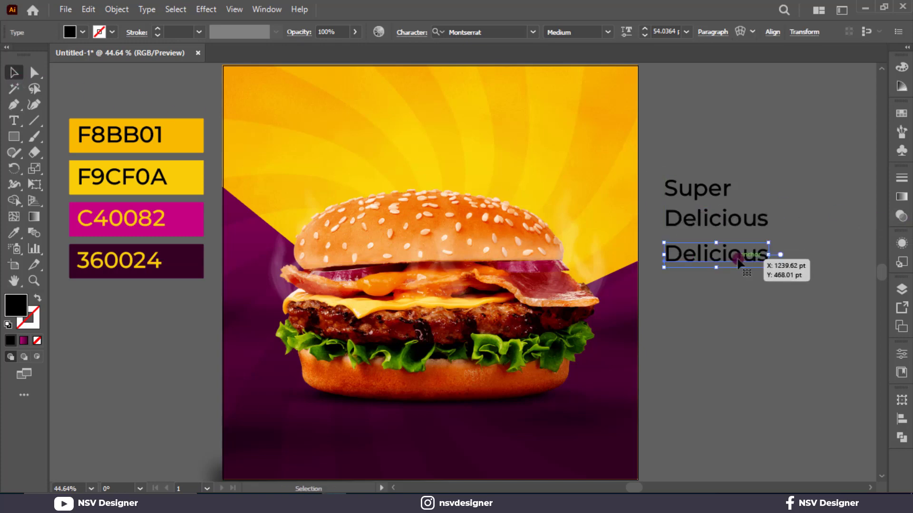
double_click(738, 262)
text(Burger)
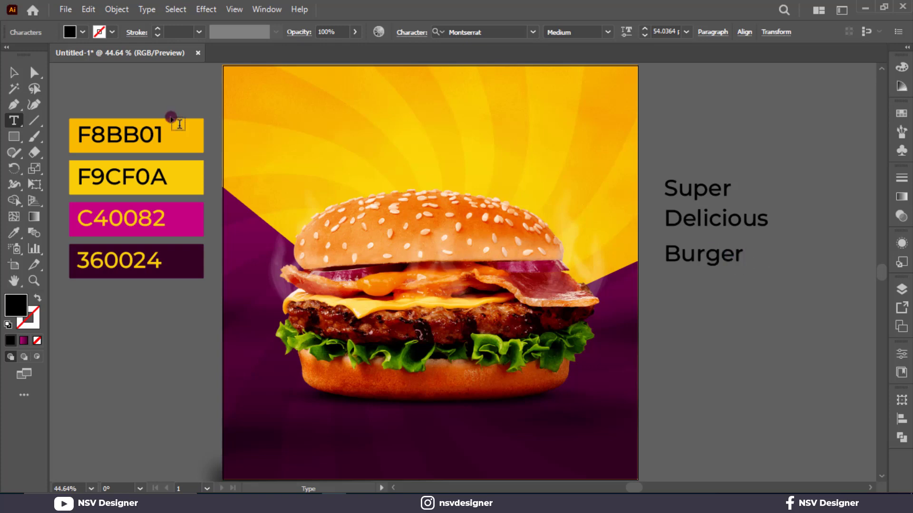
key(Escape)
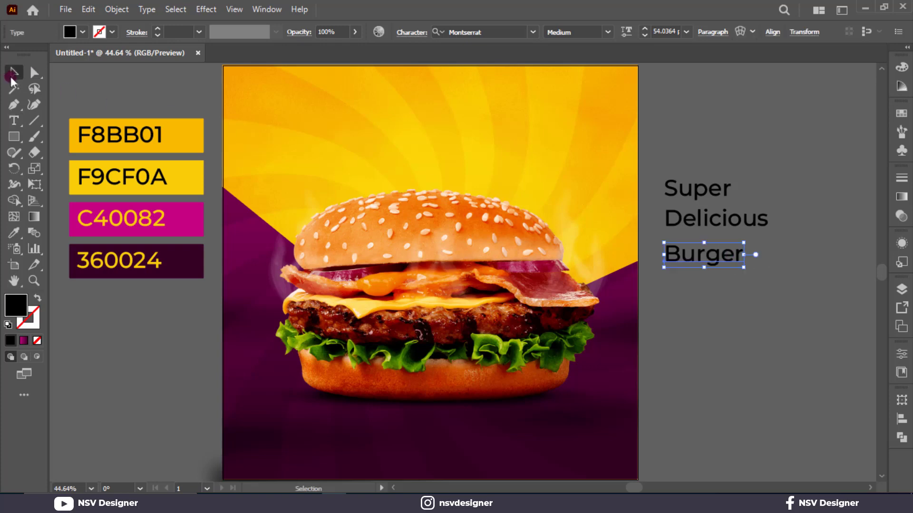
Step: Set the font of the words "Super" and "Burger" to Badcats Regular
shift+click(723, 267)
click(508, 37)
text(bad)
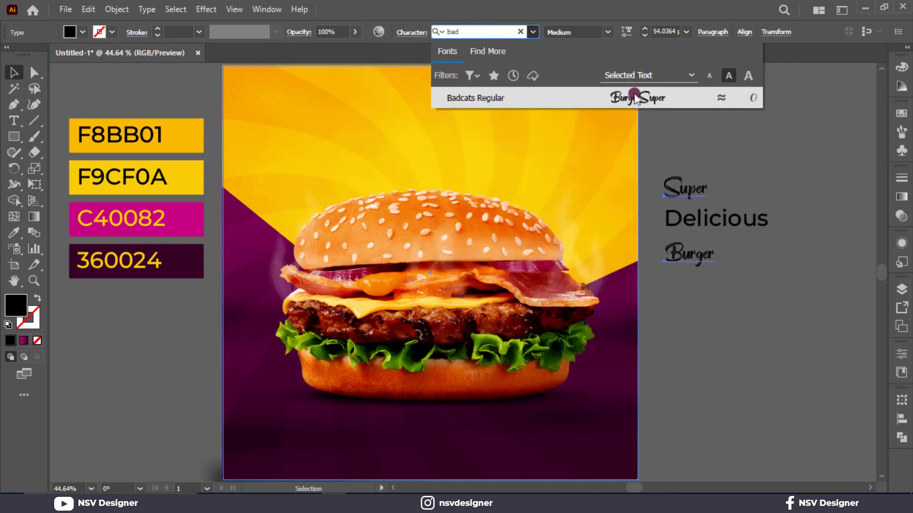
click(615, 96)
click(833, 215)
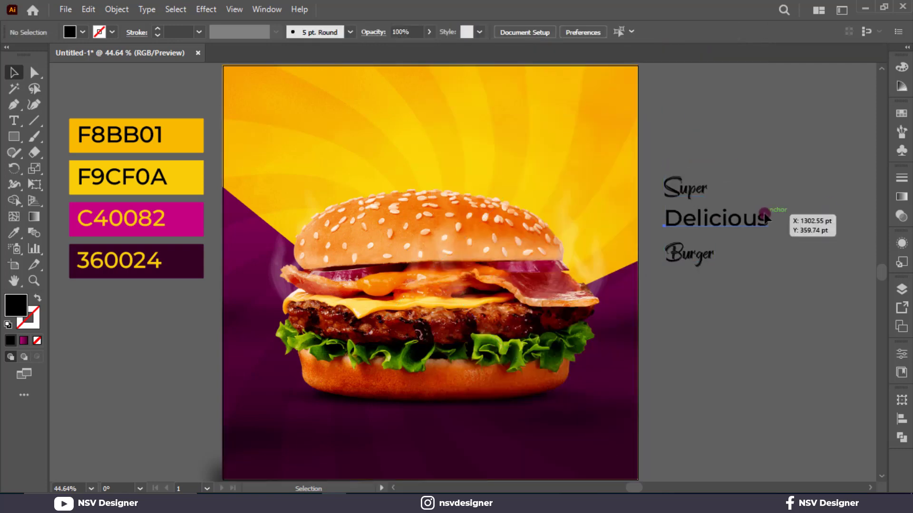
Step: Set the font of the word "Delicious" to Hey August
click(763, 218)
click(489, 32)
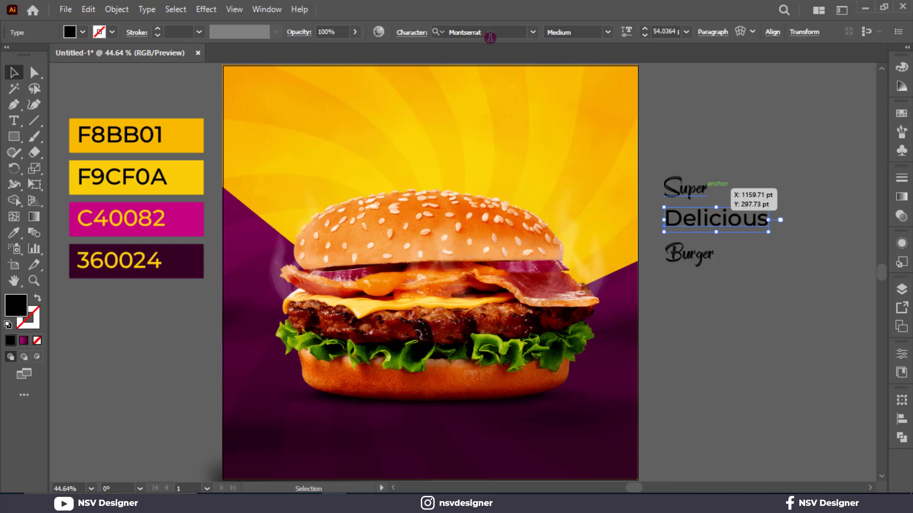
click(489, 37)
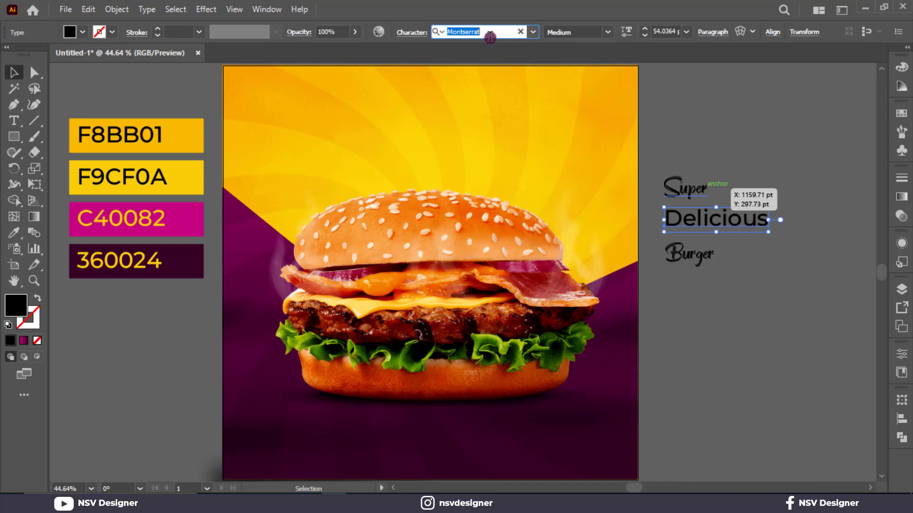
text(hee)
key(BackSpace)
text(y)
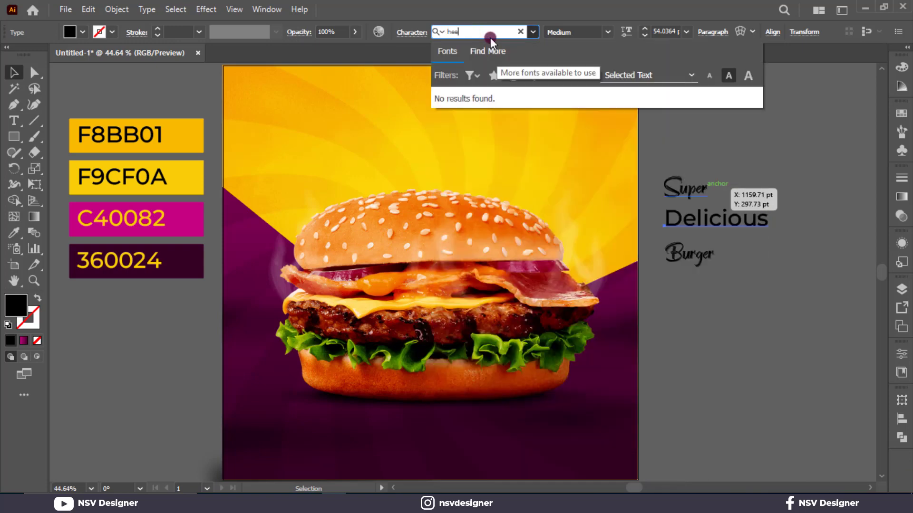
click(645, 99)
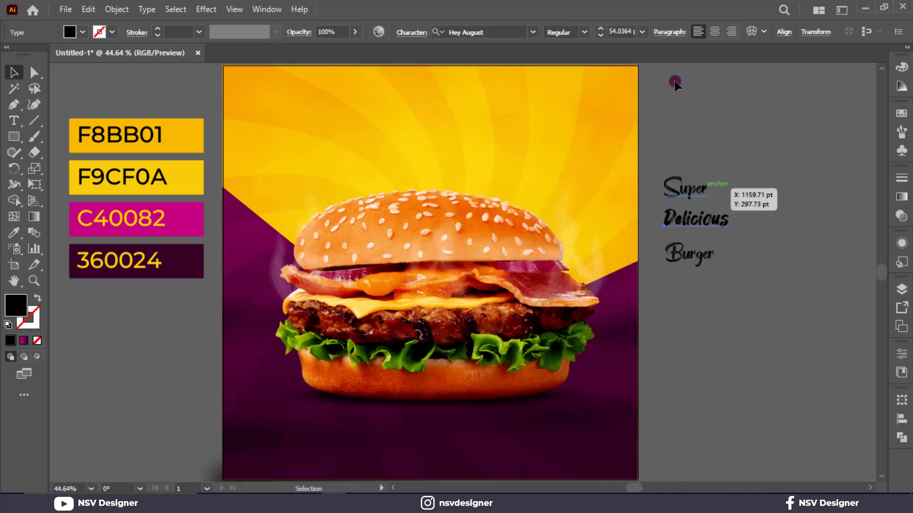
Step: Enlarge the word "Delicious" slightly and scale "Burger" up to about 140 pt
drag(732, 234, 772, 242)
click(702, 261)
drag(715, 269, 792, 327)
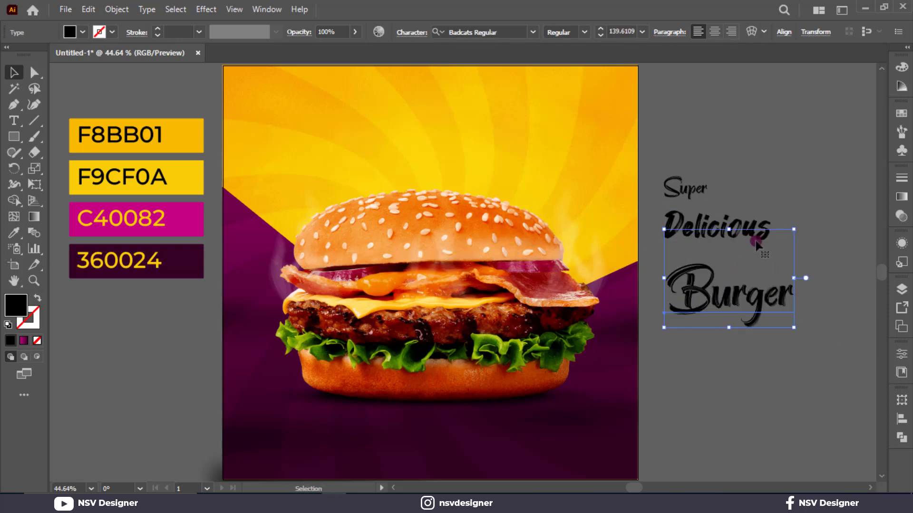
Step: Arrange the words as a compact title, with "Delicious" tucked above the end of "Burger" and "Super" above both
drag(753, 227, 783, 269)
drag(828, 248, 797, 270)
drag(684, 194, 716, 255)
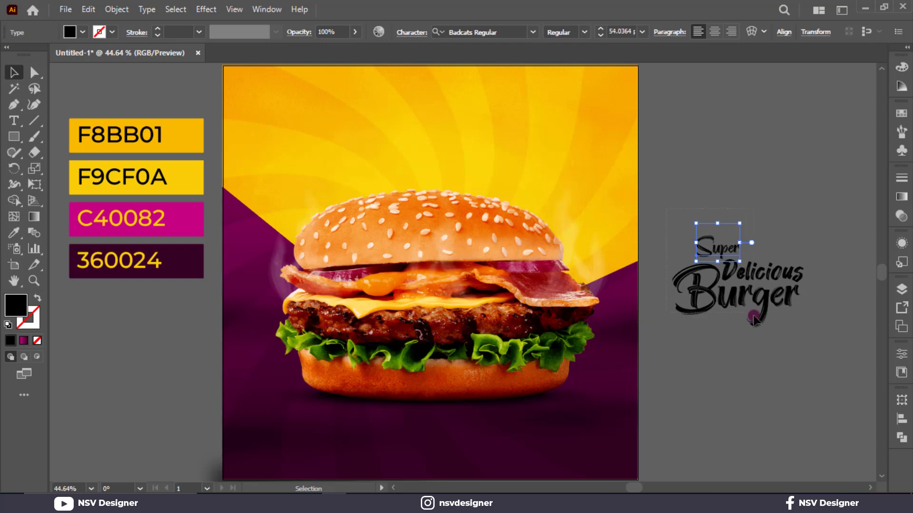
Step: Move the three-word title onto the yellow area above the burger, fill it white and enlarge it
drag(754, 321, 451, 168)
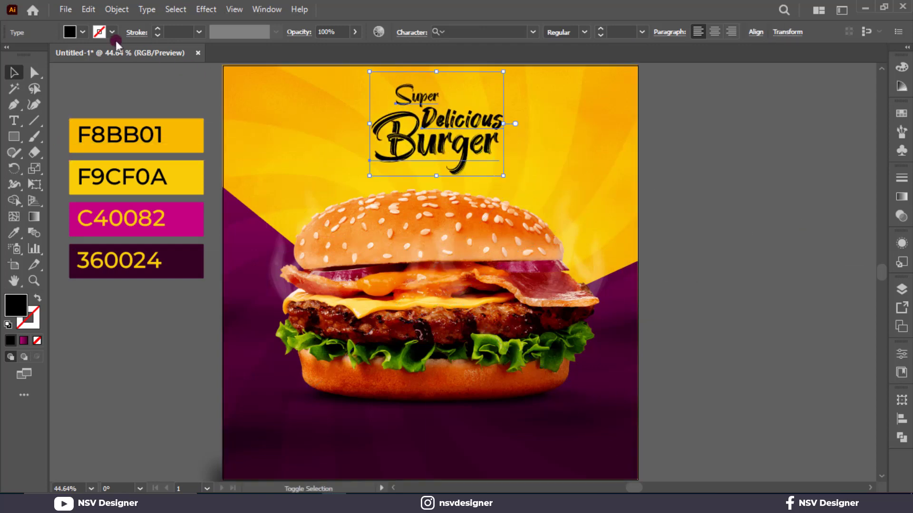
click(85, 32)
click(27, 54)
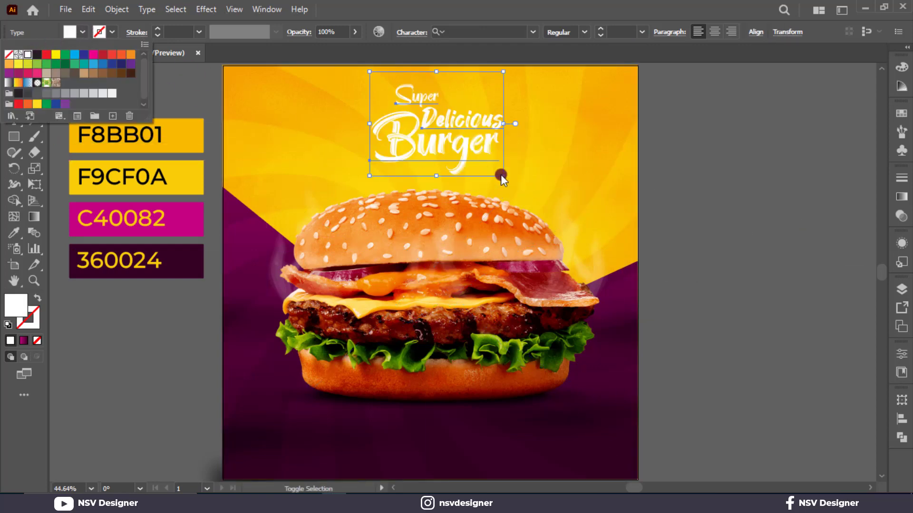
mouse_move(501, 175)
mouse_down()
mouse_move(538, 203)
mouse_move(494, 176)
mouse_up()
Step: Recolor the whole title with the dark purple sampled from the 360024 swatch
key(i)
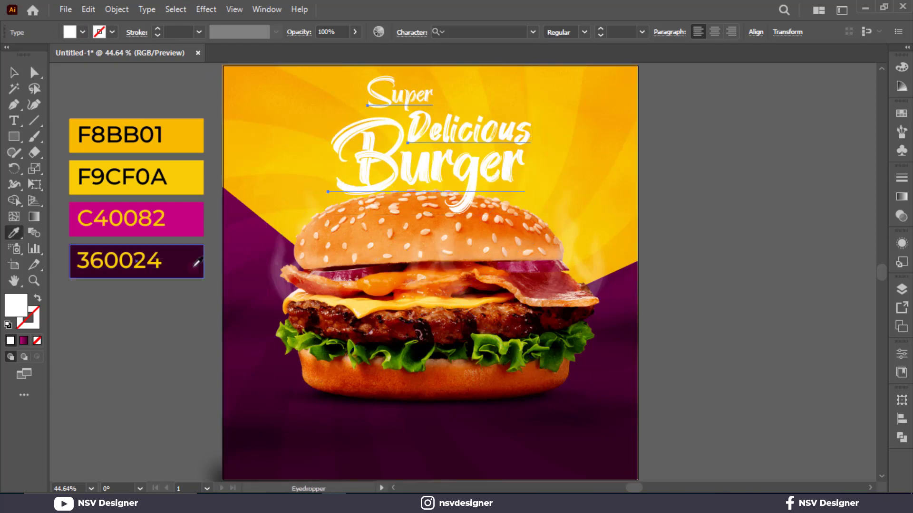
click(196, 262)
click(14, 73)
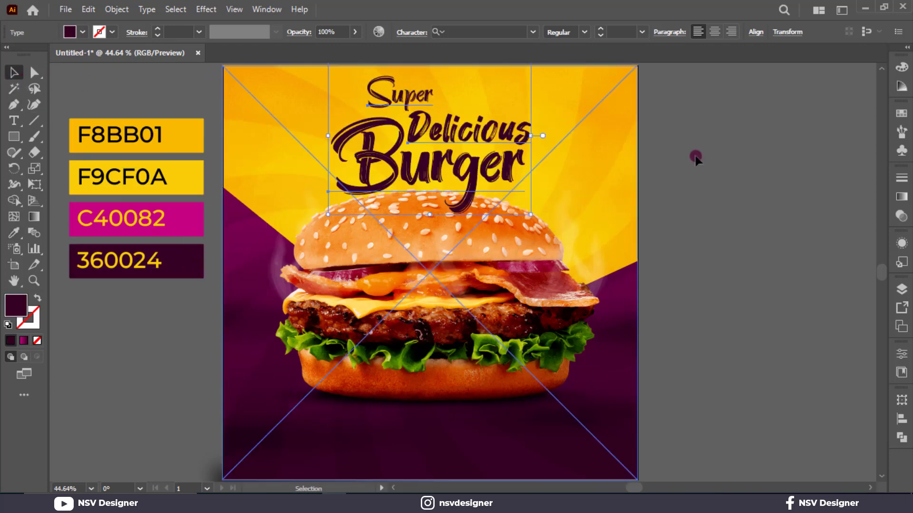
Step: Rotate the three-word title slightly counter-clockwise and position it above the burger
drag(695, 158, 582, 348)
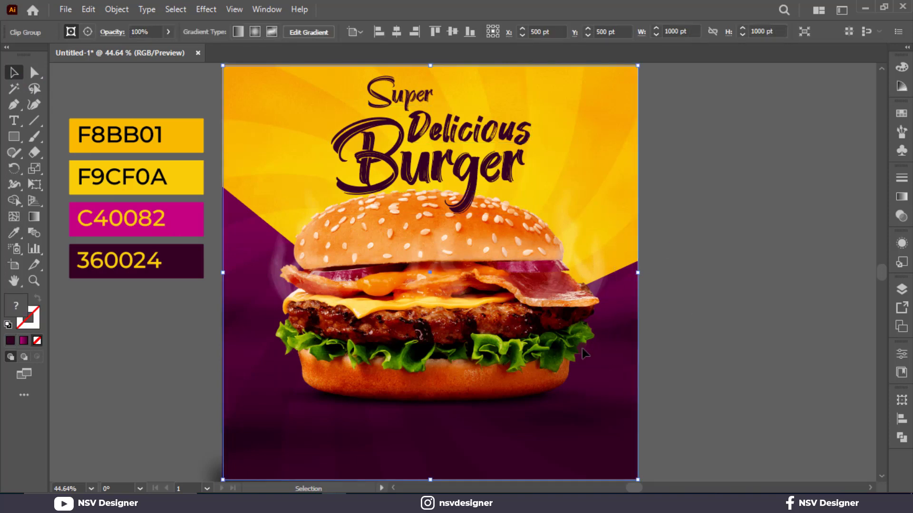
key(ctrl+shift+a)
click(333, 176)
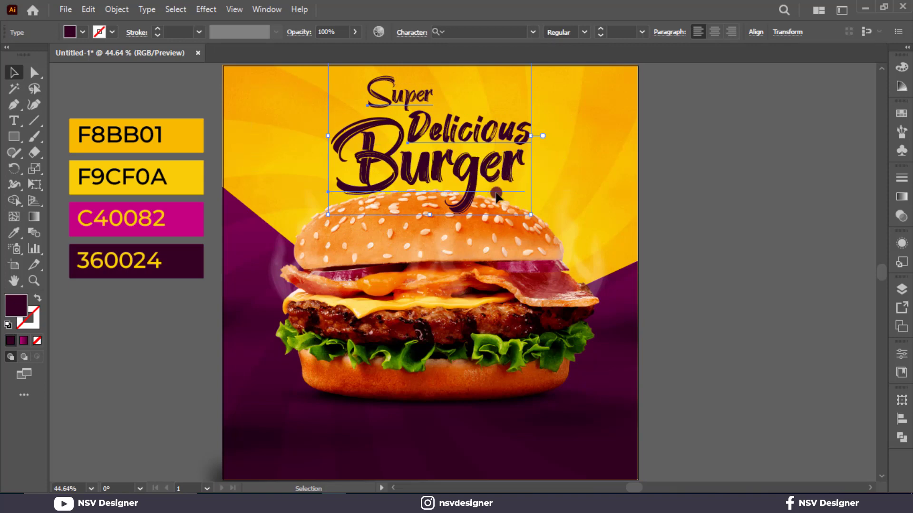
drag(537, 217, 542, 197)
mouse_move(511, 168)
mouse_down()
mouse_move(507, 180)
mouse_move(510, 170)
mouse_up()
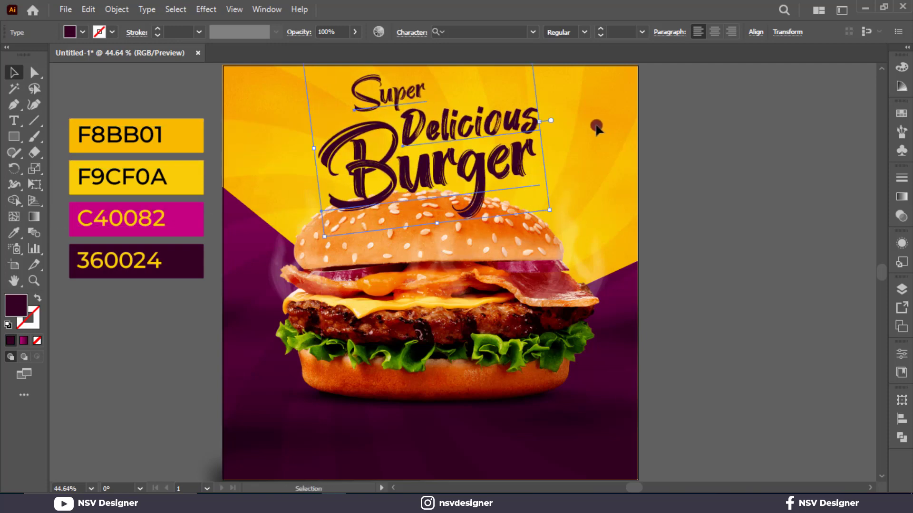
Step: Nudge the word "Delicious" closer to "Burger" and fill it white
click(594, 126)
click(463, 164)
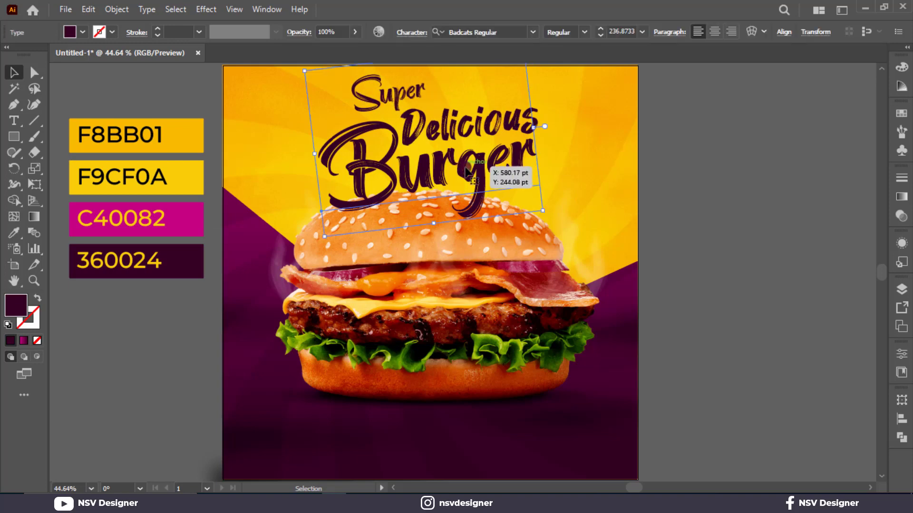
key(ctrl+shift+a)
click(452, 136)
scroll(451, 137, up, 5)
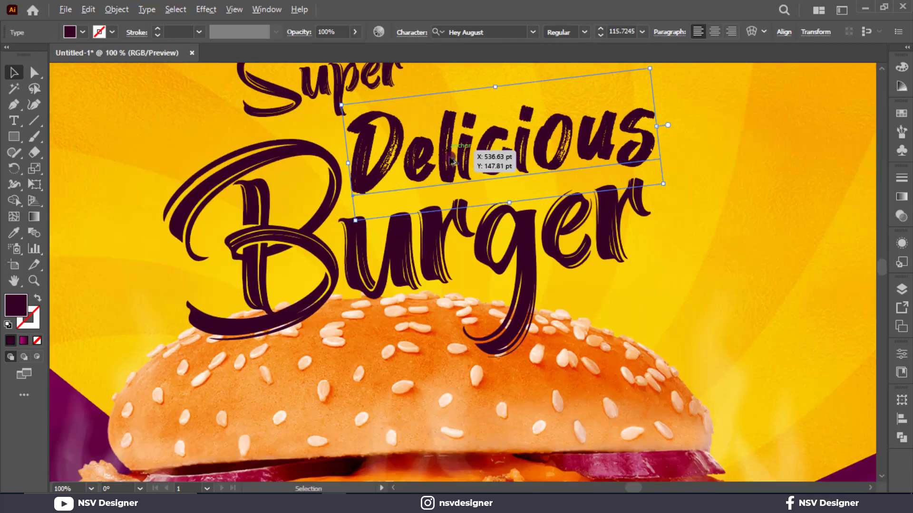
drag(450, 160, 447, 166)
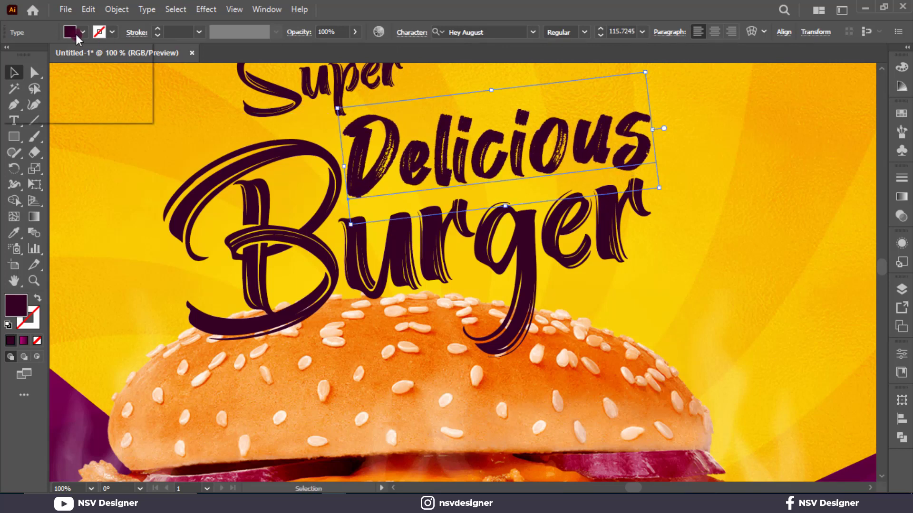
click(28, 52)
click(709, 183)
Step: Move the word "Super" down and slightly left so it sits close to the other two title words
scroll(428, 112, up, 2)
click(362, 117)
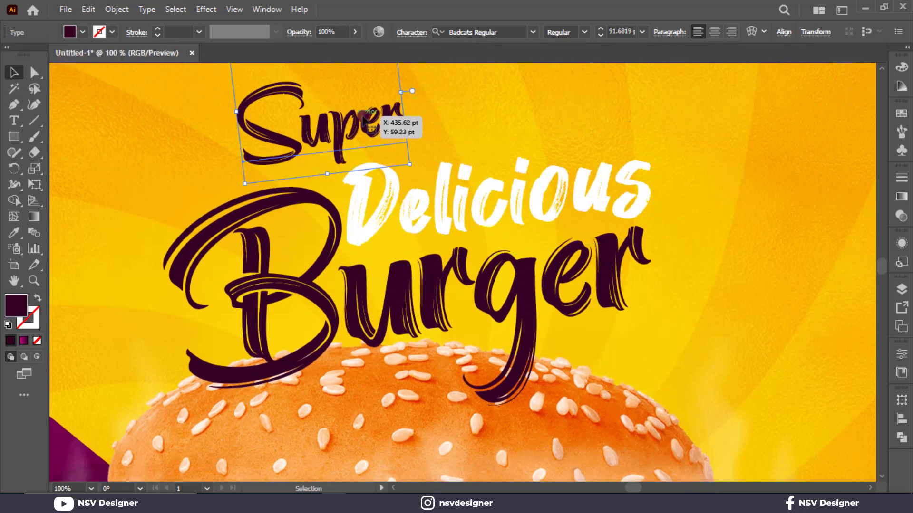
drag(362, 118, 335, 140)
click(501, 98)
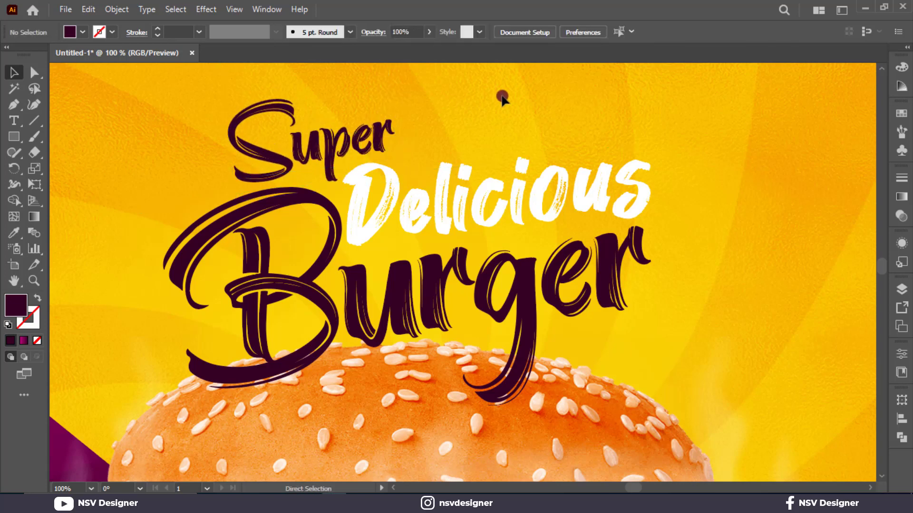
key(ctrl+0)
Step: Try recoloring the word "Delicious" with the magenta sampled from the C40082 swatch
click(477, 136)
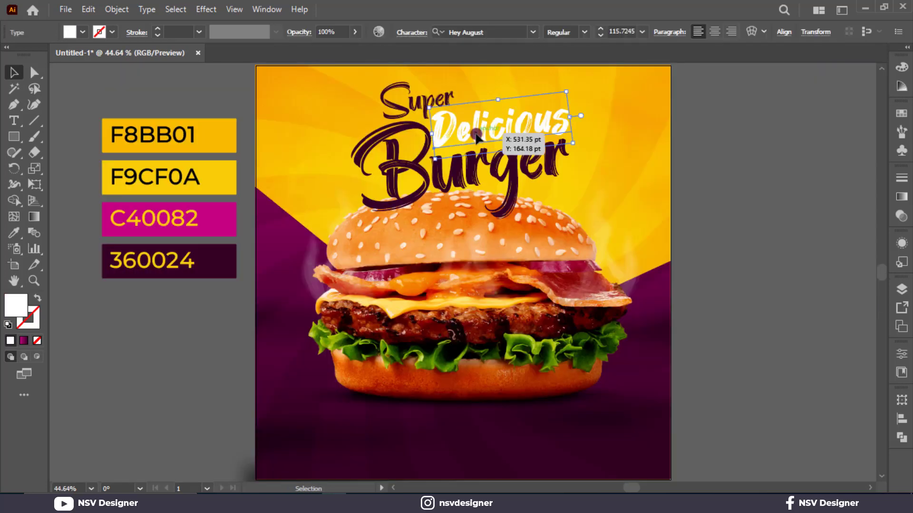
key(i)
click(218, 213)
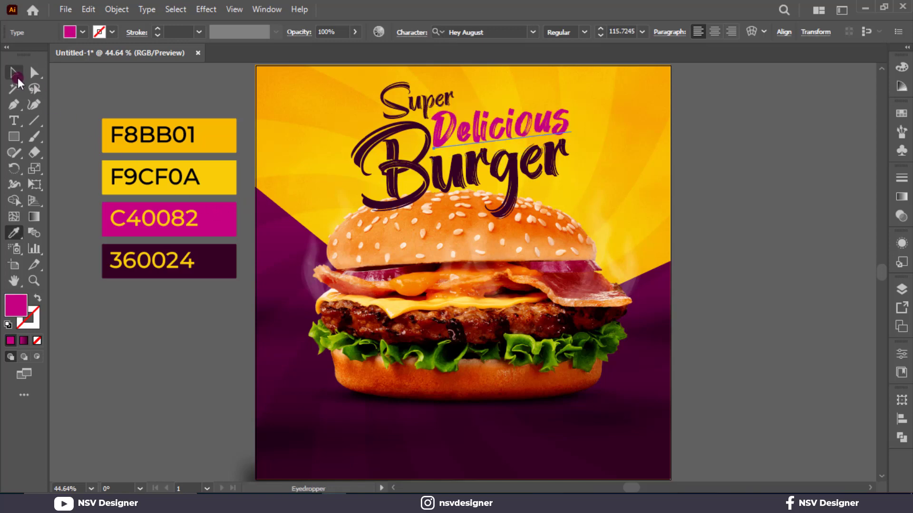
click(16, 75)
click(634, 151)
key(ctrl+z)
key(ctrl+z)
click(633, 151)
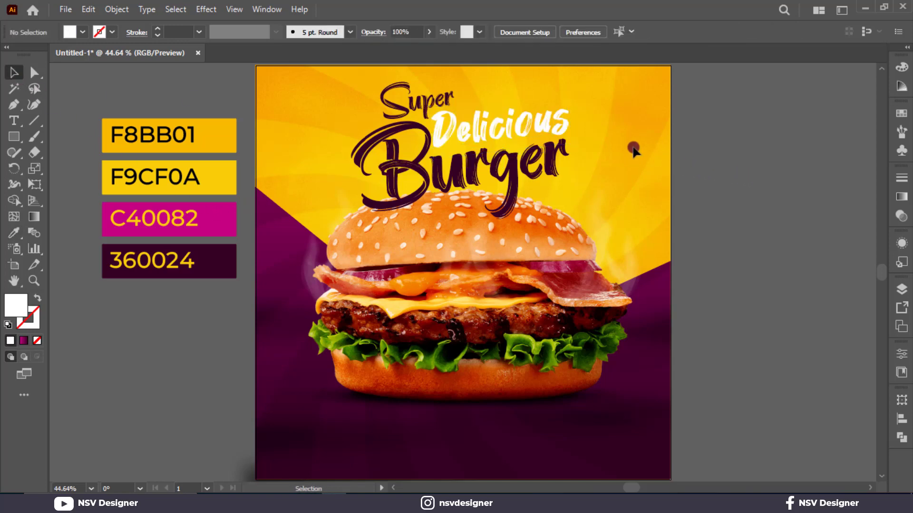
Step: Isolate the background clip group and draw a diagonal line alongside the left yellow-purple edge, ending at the burger
key(ctrl+a)
click(760, 193)
double_click(259, 242)
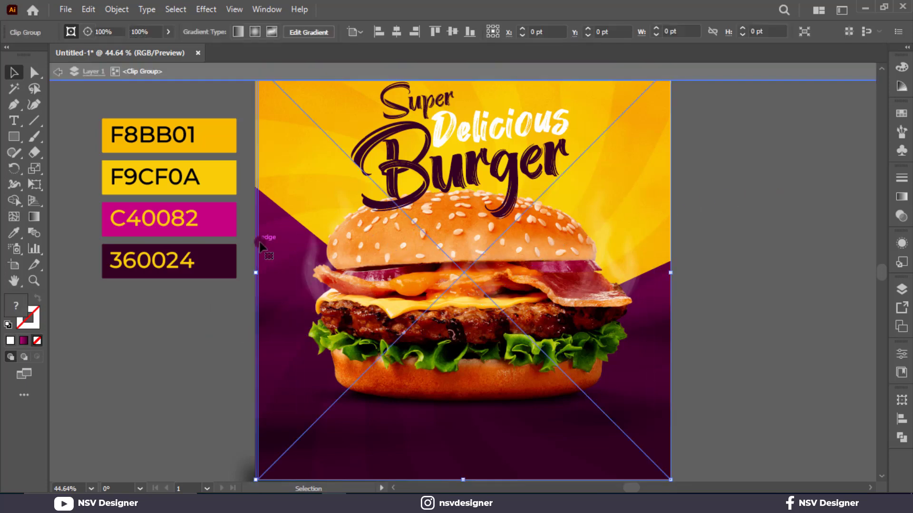
click(295, 247)
click(35, 120)
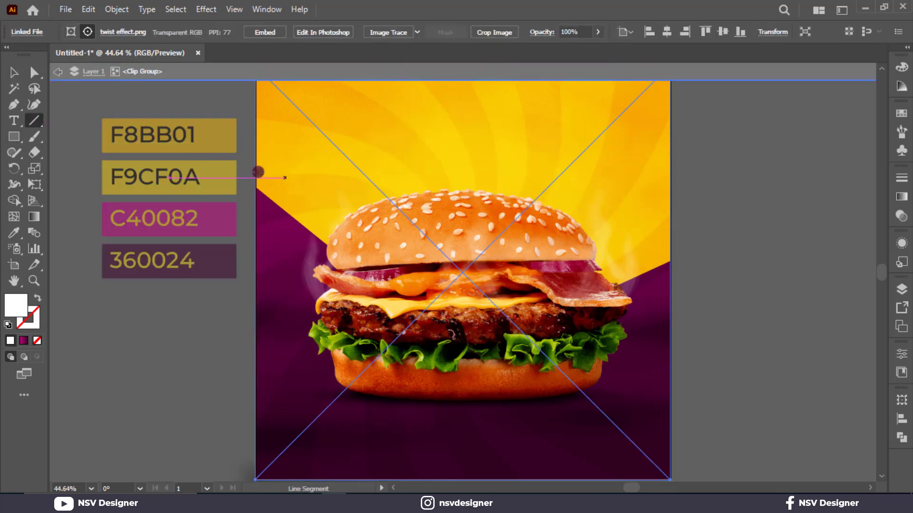
drag(258, 172, 371, 269)
Step: Give the diagonal line no fill and a 4 pt dark purple stroke matching the 360024 swatch
key(i)
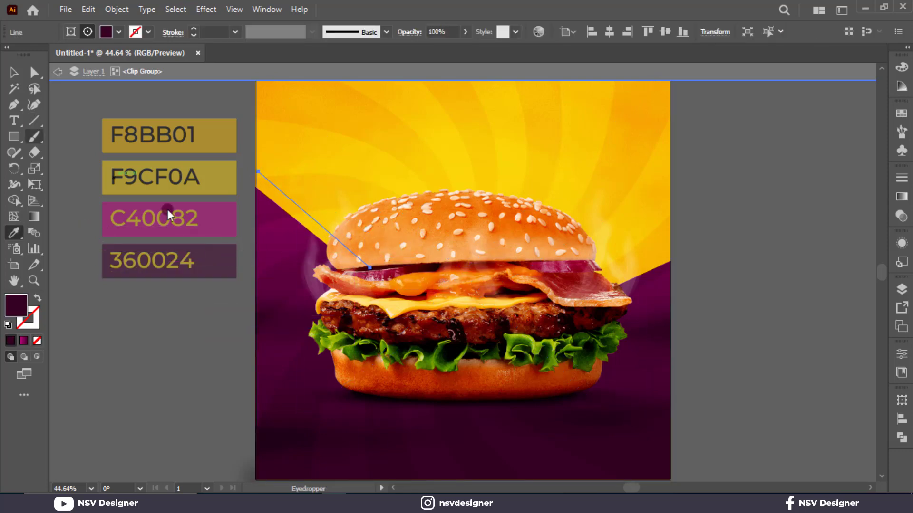
click(14, 73)
text(0.5)
key(Return)
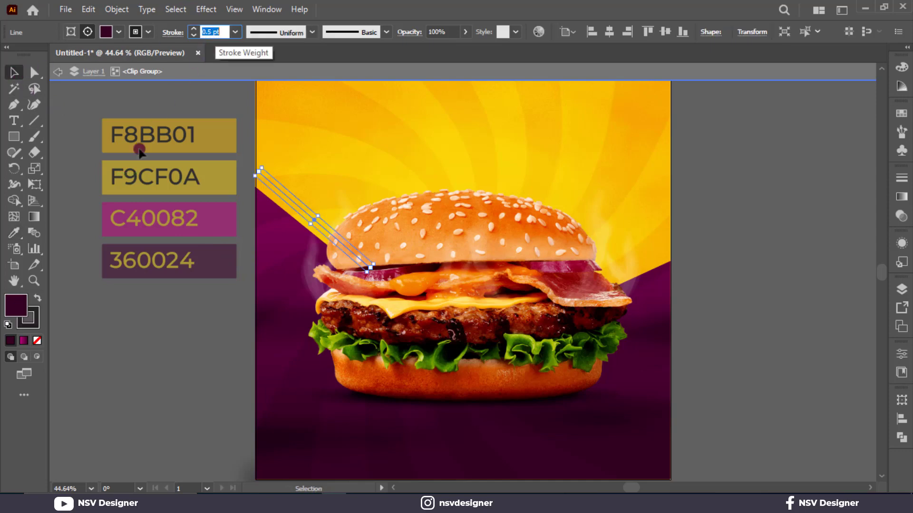
click(40, 341)
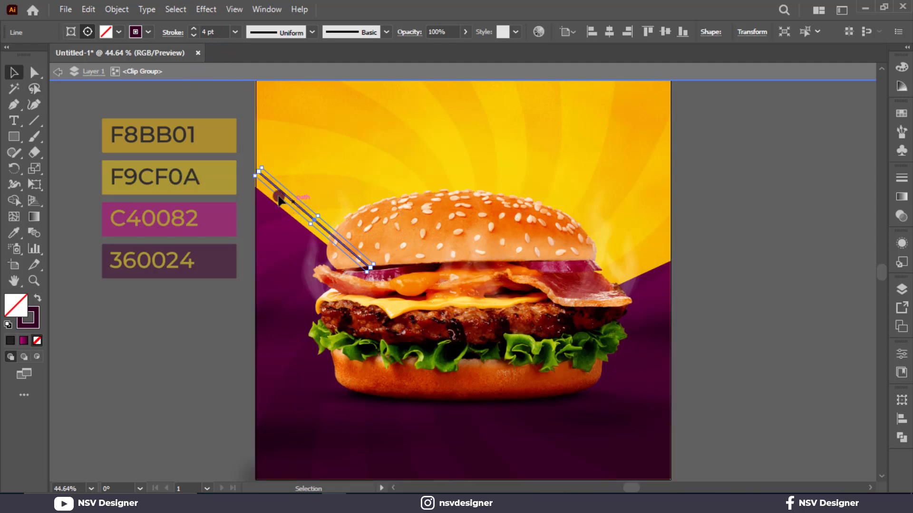
Step: Move and rotate the line so it runs parallel to the left yellow-purple edge, extending past the artboard
drag(293, 205, 271, 196)
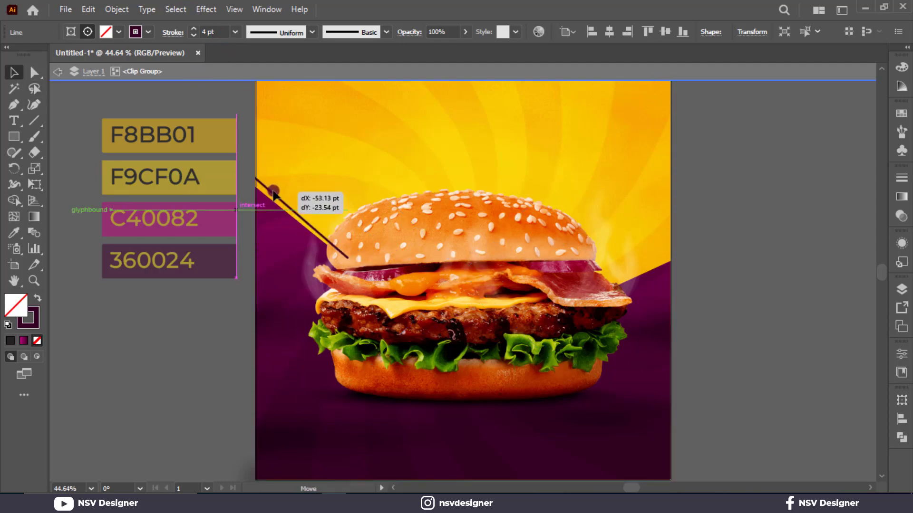
scroll(357, 262, up, 3)
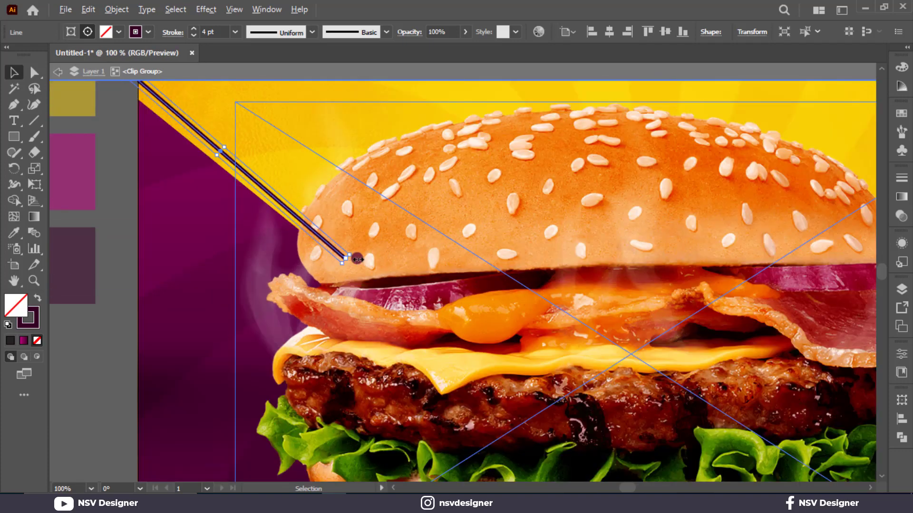
drag(356, 253, 361, 249)
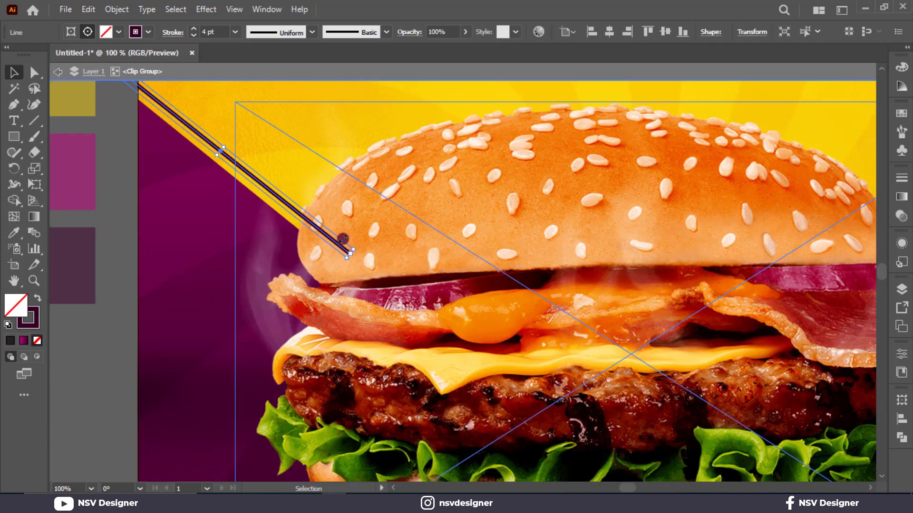
key(a)
scroll(332, 238, down, 3)
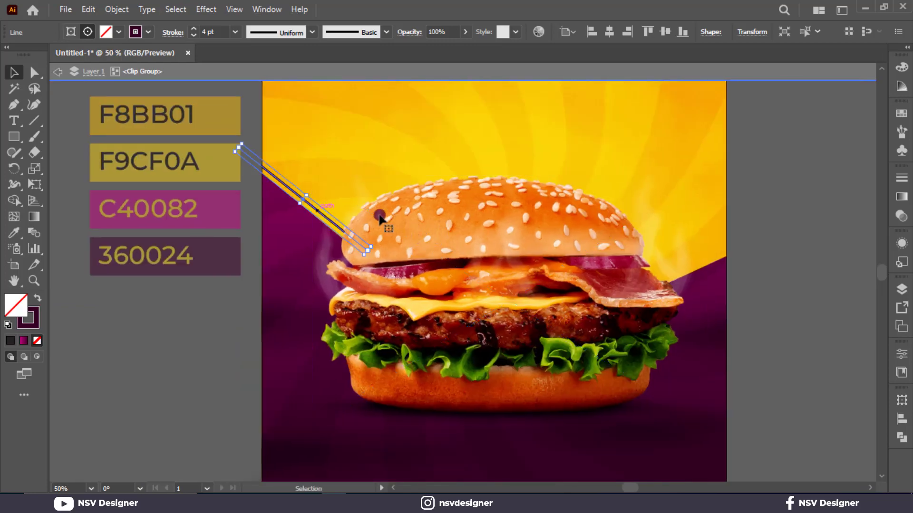
Step: Duplicate the diagonal line to the right of the burger and reflect the copy across the vertical axis
drag(295, 194, 670, 226)
right_click(670, 225)
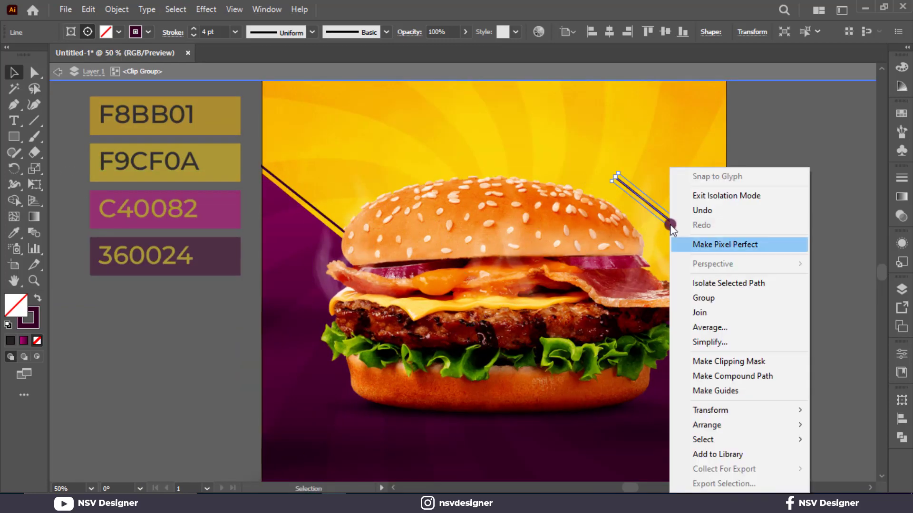
mouse_move(737, 411)
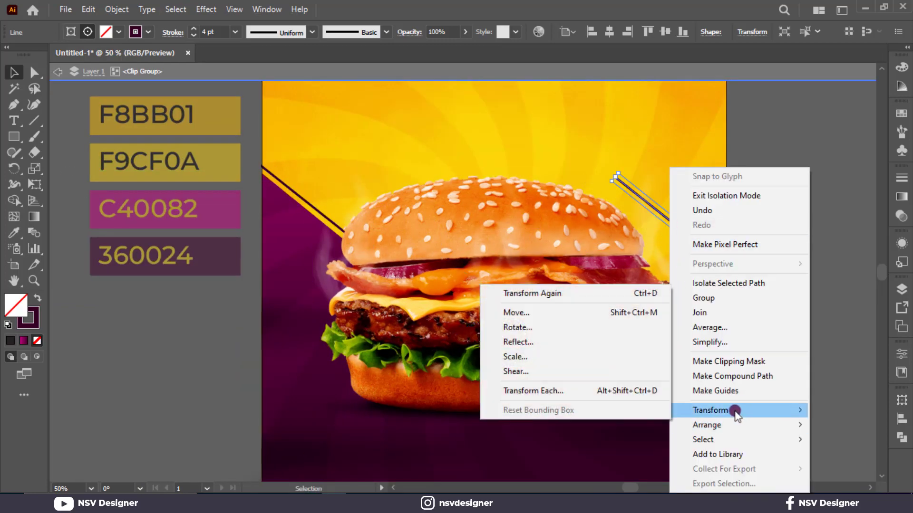
click(572, 342)
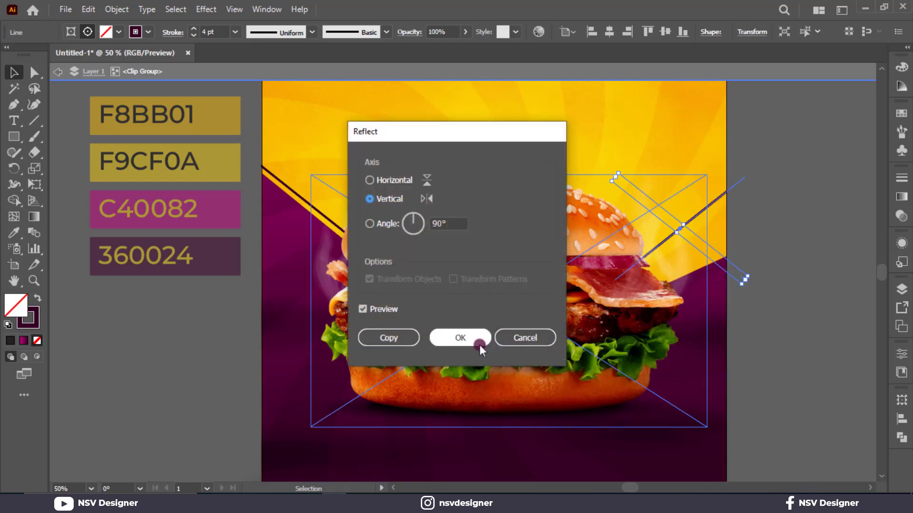
click(452, 344)
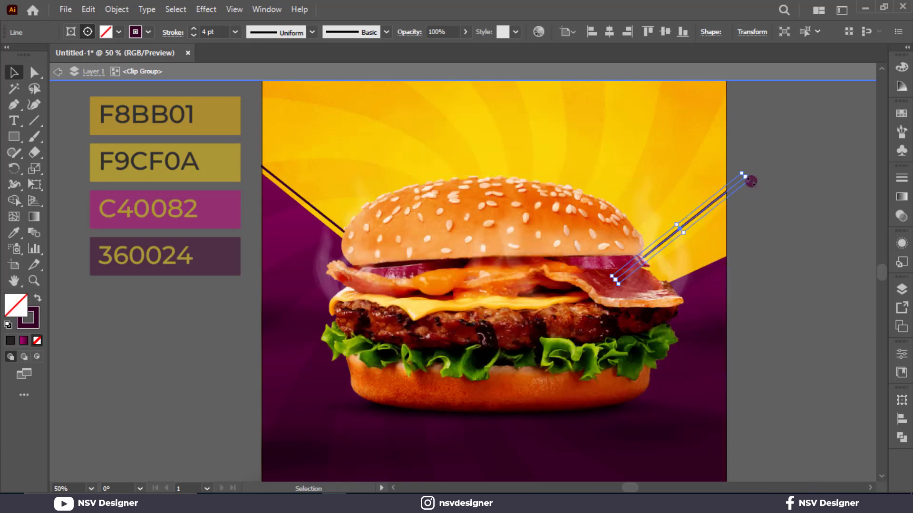
Step: Rotate and place the mirrored line parallel to the right yellow-purple edge, then leave isolation mode
drag(750, 181, 768, 243)
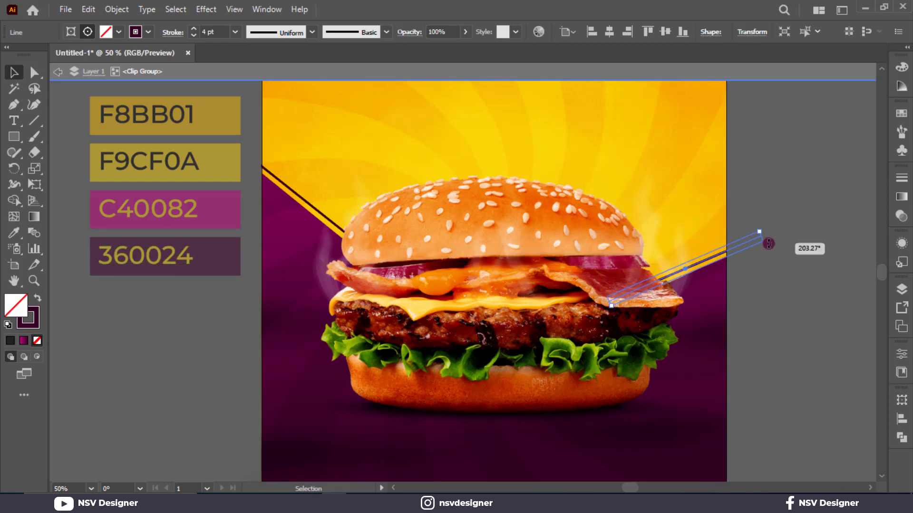
double_click(802, 220)
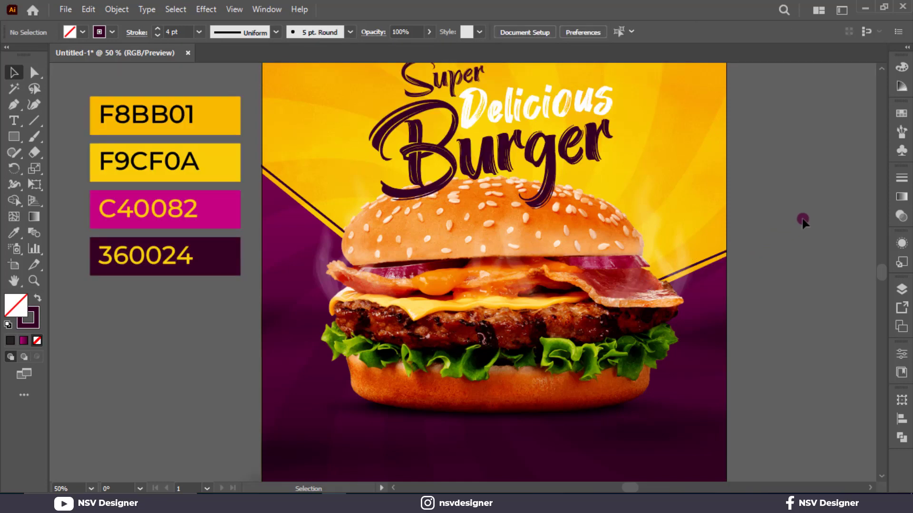
key(ctrl+0)
Step: Scale the three-word title down slightly and move it up, and shift the burger image down a little
click(410, 96)
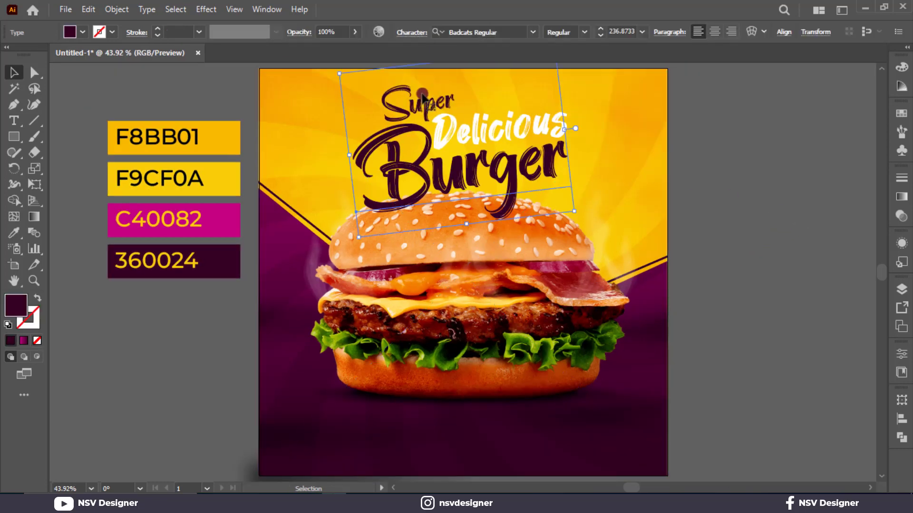
click(577, 118)
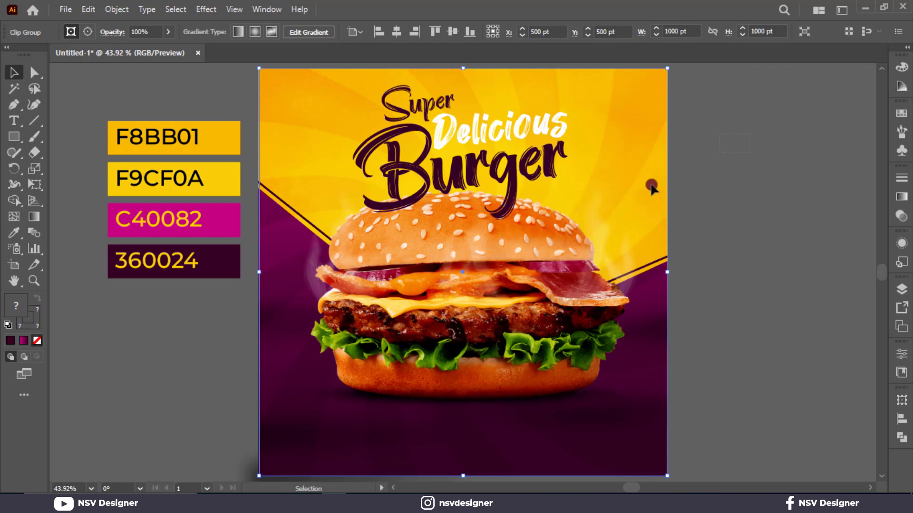
key(ctrl+shift+a)
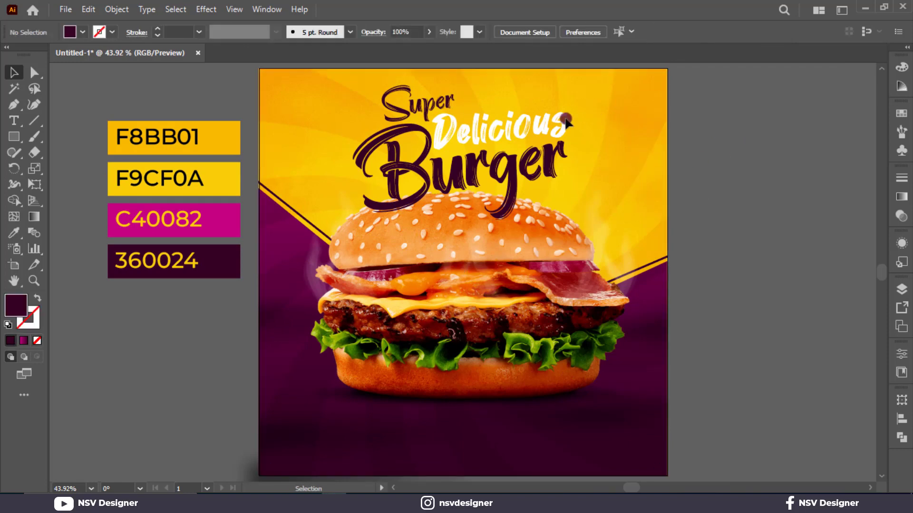
click(360, 172)
drag(559, 164, 594, 189)
drag(533, 161, 525, 158)
click(726, 158)
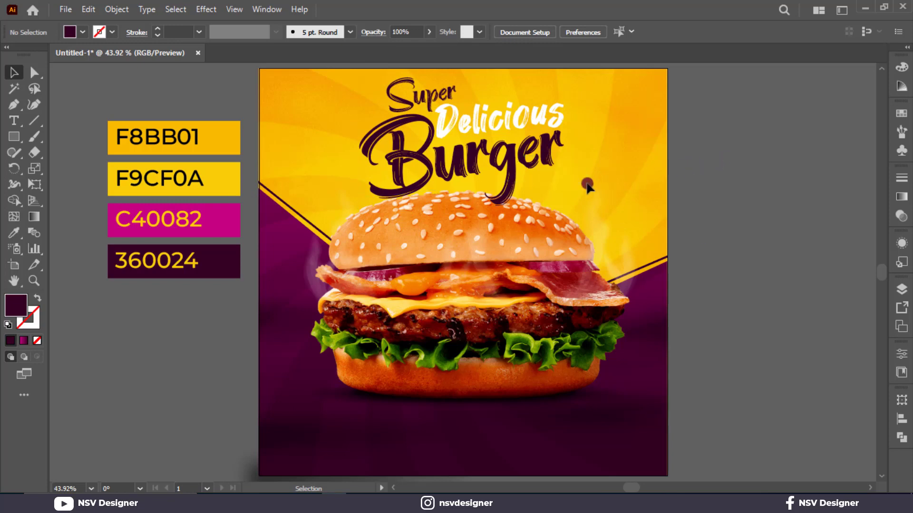
drag(588, 185, 594, 187)
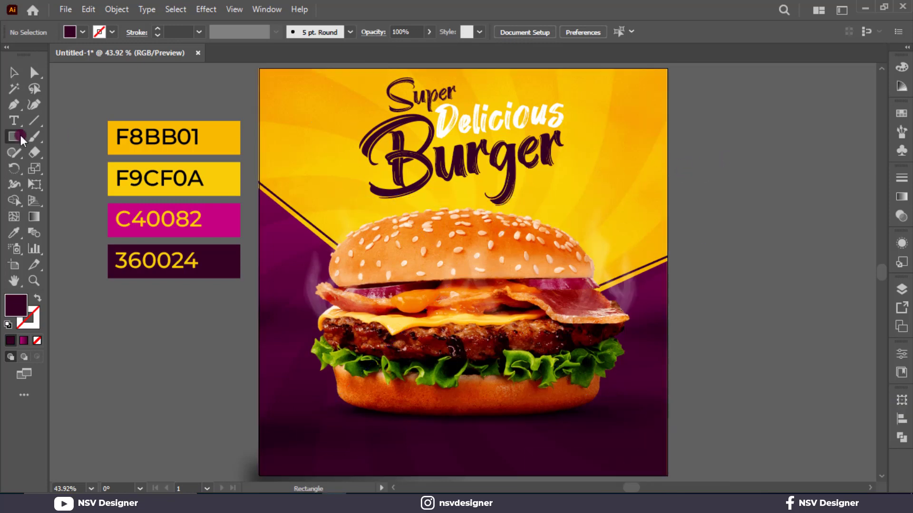
Step: Draw a dark purple ellipse about 179 by 115 pt on the empty canvas right of the artboard
drag(20, 138, 47, 172)
drag(728, 231, 802, 278)
key(alt+v)
click(771, 257)
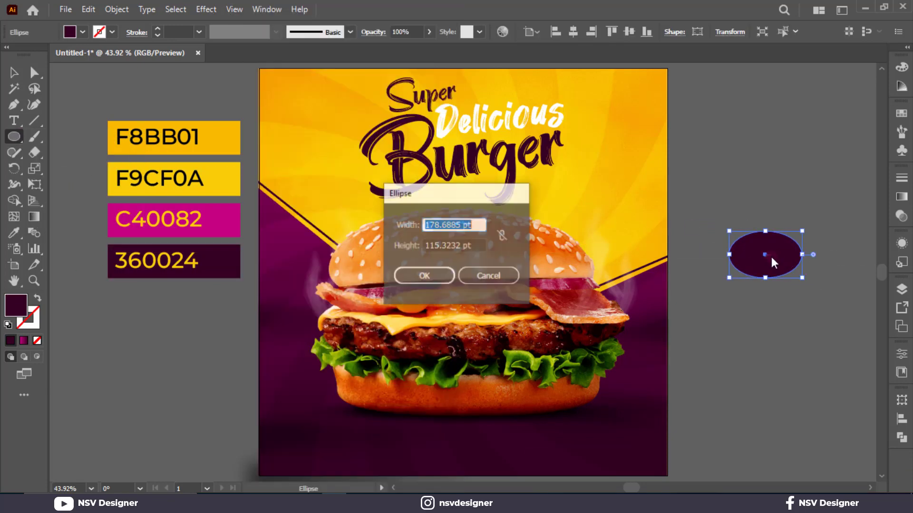
key(Escape)
click(18, 77)
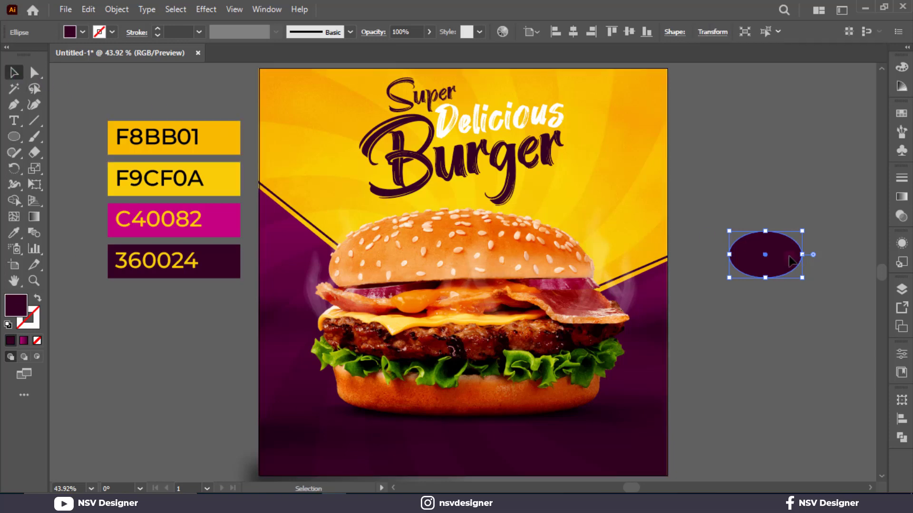
Step: Move the ellipse onto the yellow area at the upper right of the burger and scale it down slightly
drag(789, 262, 641, 214)
scroll(655, 234, up, 2)
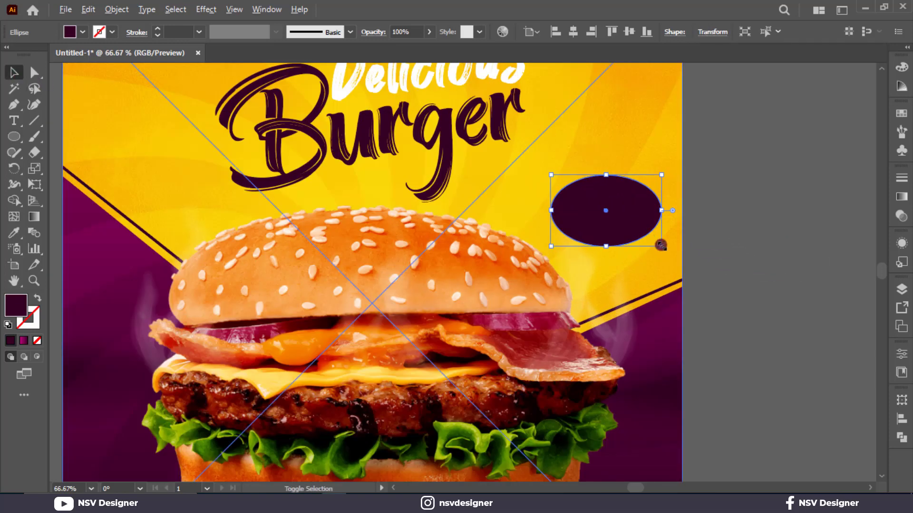
drag(661, 245, 650, 239)
click(665, 285)
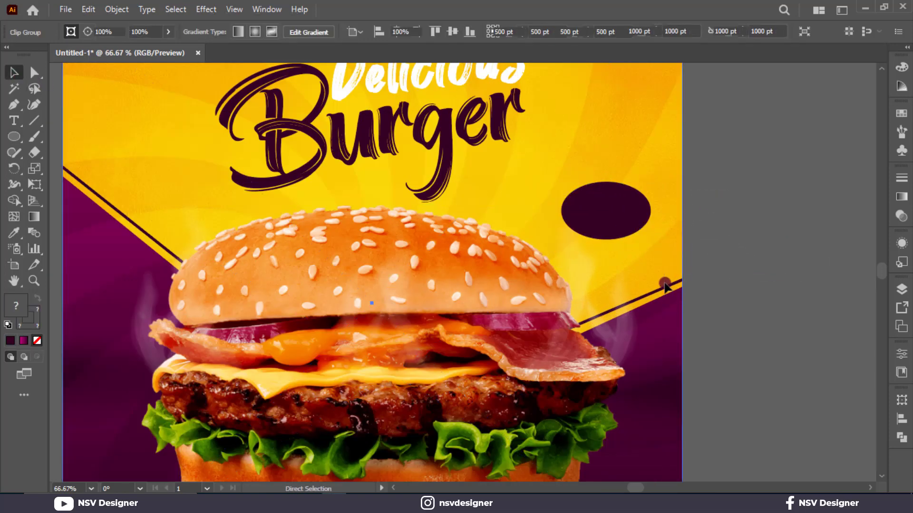
Step: Slightly realign the dark accent line along the right yellow-purple edge inside the clip group, then leave isolation mode
key(ctrl+shift+a)
scroll(638, 279, up, 2)
click(608, 172)
scroll(648, 292, up, 1)
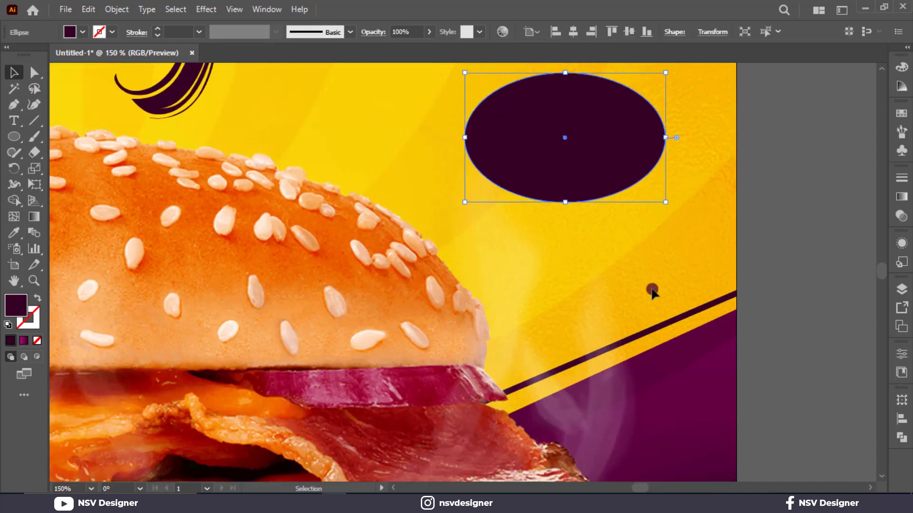
key(ctrl+shift+a)
double_click(667, 326)
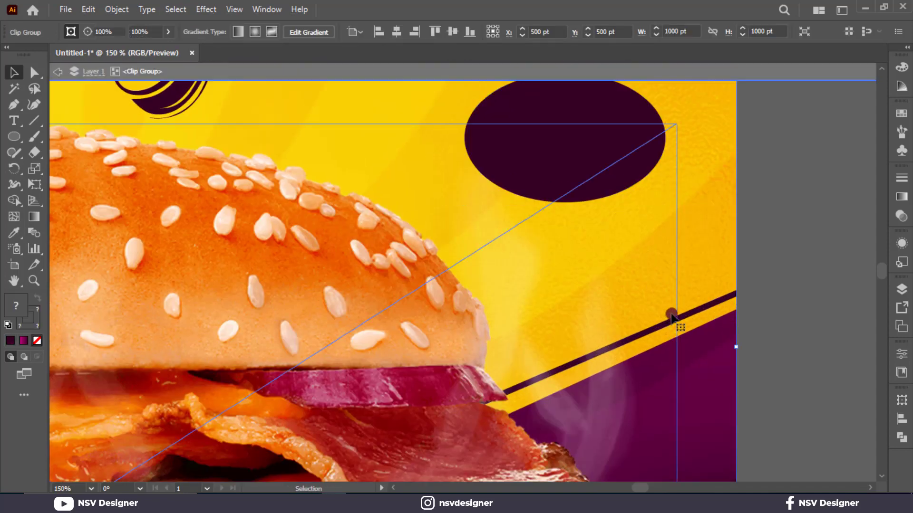
click(692, 314)
drag(847, 244, 844, 239)
double_click(797, 189)
Step: Move the dark purple ellipse onto the empty canvas beside the artboard and reshape it into a circle of about 41 pt
click(647, 169)
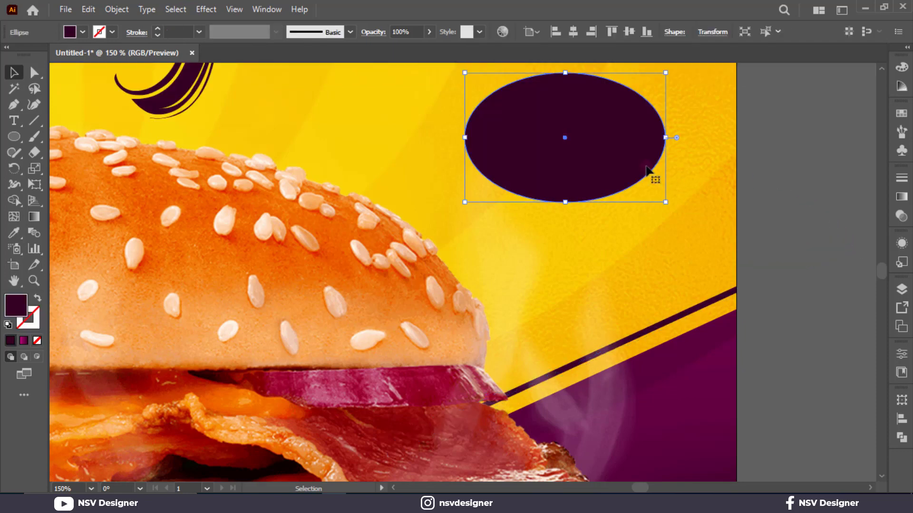
scroll(785, 171, down, 1)
drag(717, 183, 490, 272)
drag(441, 248, 694, 253)
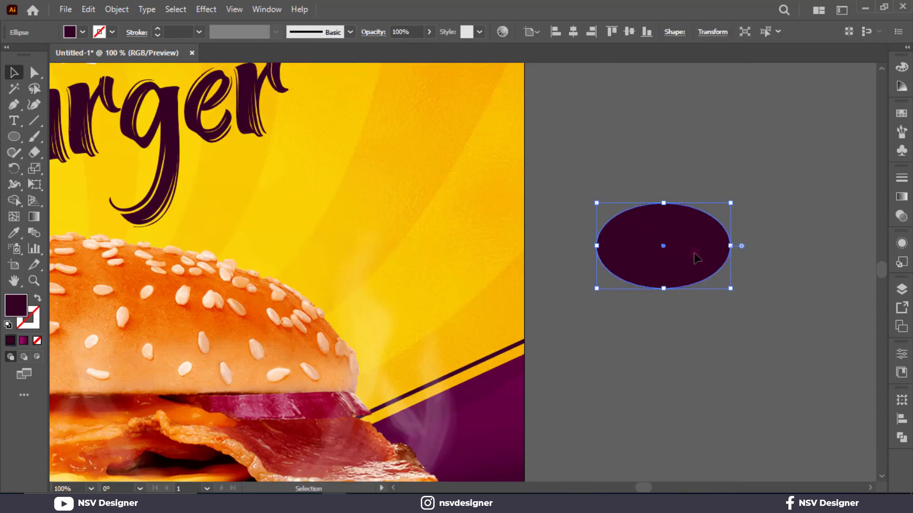
drag(732, 291, 637, 242)
click(689, 238)
Step: Duplicate the dark purple circle repeatedly into an overlapping, cloud-shaped cluster
drag(636, 244, 673, 223)
drag(672, 225, 692, 230)
drag(694, 229, 689, 211)
drag(689, 223, 648, 262)
key(ctrl+z)
click(742, 231)
drag(641, 261, 695, 229)
Step: Unite all the overlapping circles into a single cloud shape with Pathfinder
drag(785, 155, 537, 325)
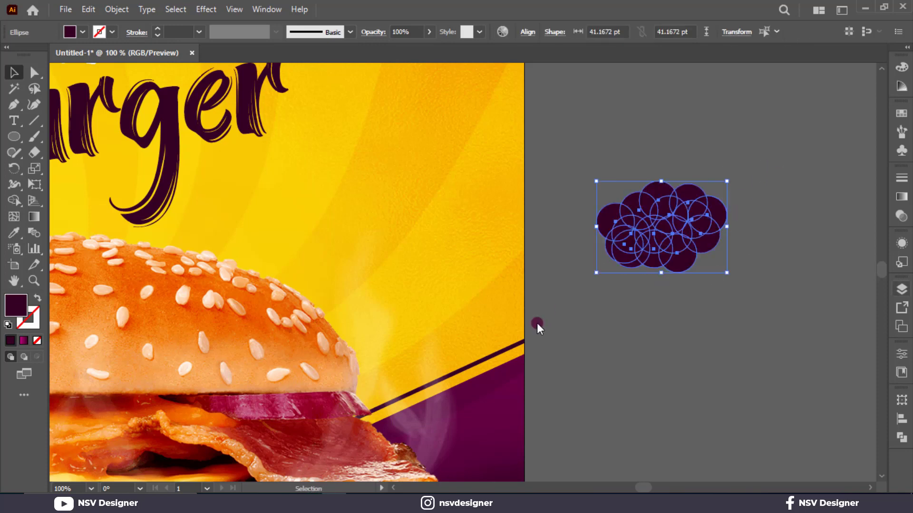
click(900, 438)
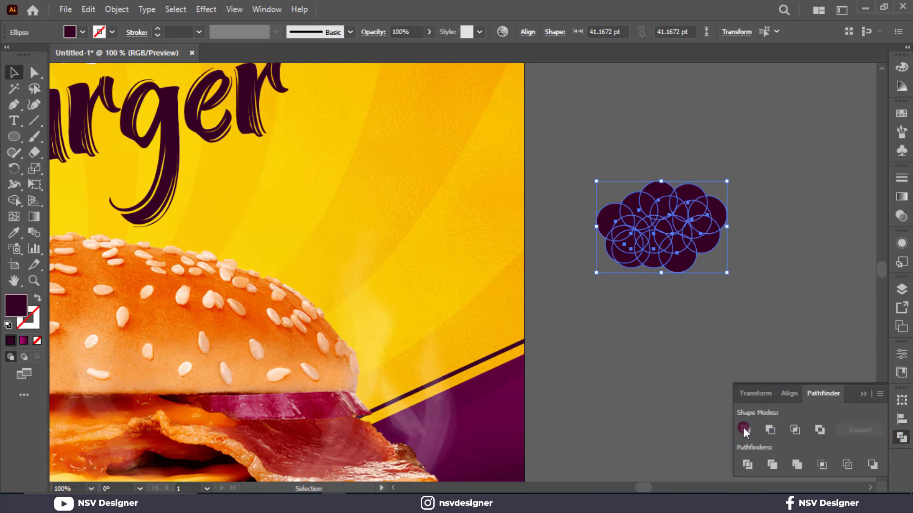
click(744, 430)
click(864, 399)
Step: Place the cloud on the yellow area at the upper right of the burger, adjusting its rotation and size
drag(682, 252, 441, 261)
drag(486, 190, 498, 209)
drag(443, 240, 452, 223)
mouse_move(507, 196)
mouse_down()
mouse_move(513, 186)
mouse_move(505, 185)
mouse_up()
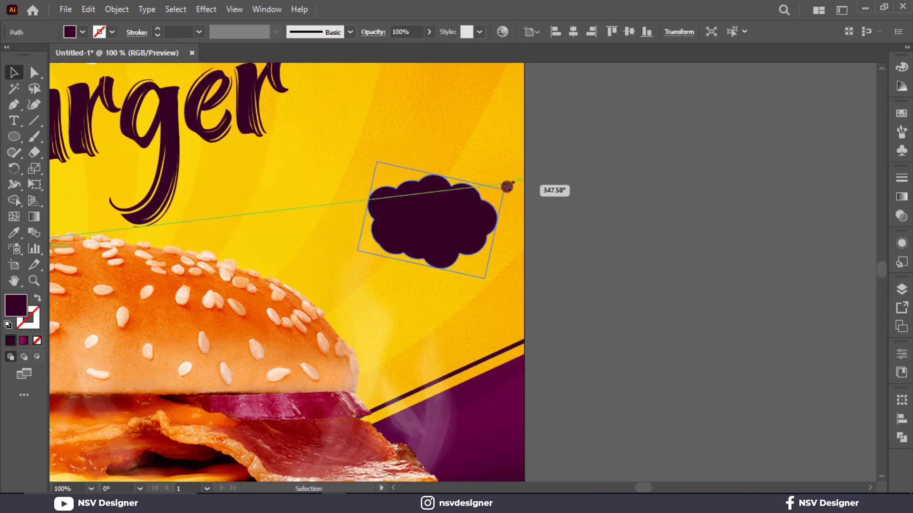
drag(483, 279, 461, 254)
Step: Add two progressively smaller copies of the cloud trailing from the large cloud down toward the burger, forming a thought bubble
drag(442, 246, 659, 289)
drag(696, 328, 649, 295)
click(703, 249)
drag(658, 263, 458, 306)
click(493, 295)
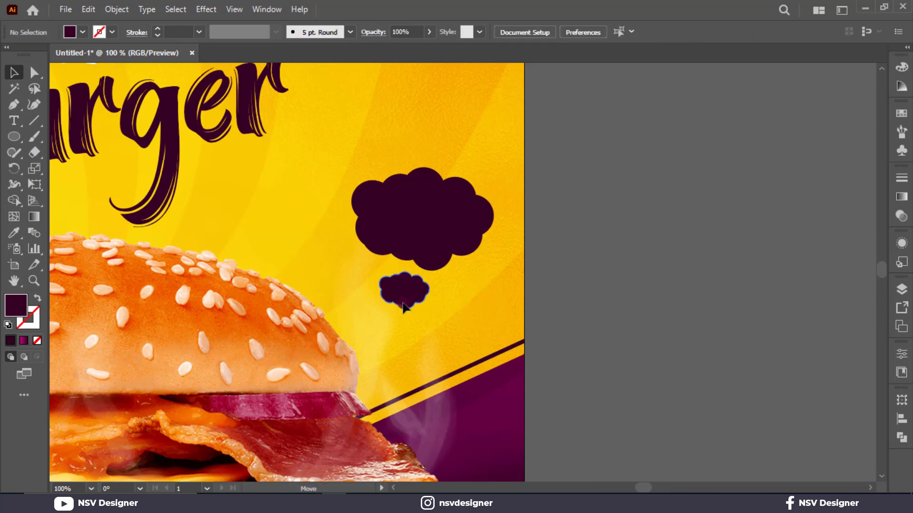
drag(403, 308, 355, 342)
click(701, 315)
click(610, 322)
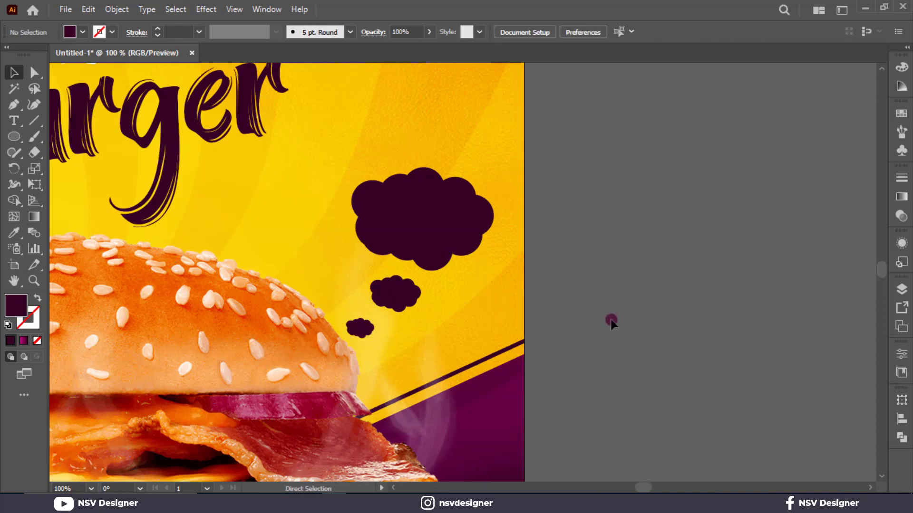
key(ctrl+0)
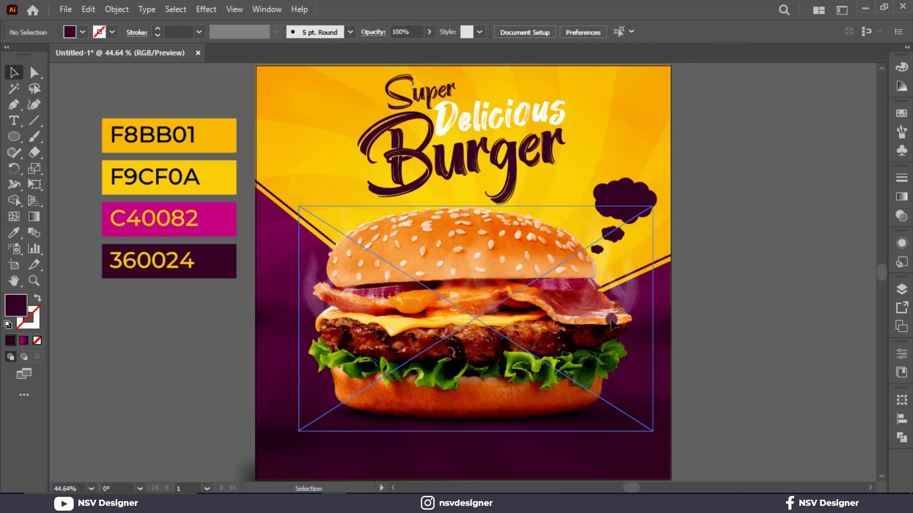
Step: Add the text "15%" in the Hey August font, enlarge it to about 74 pt and place it on the large cloud
click(800, 234)
click(20, 118)
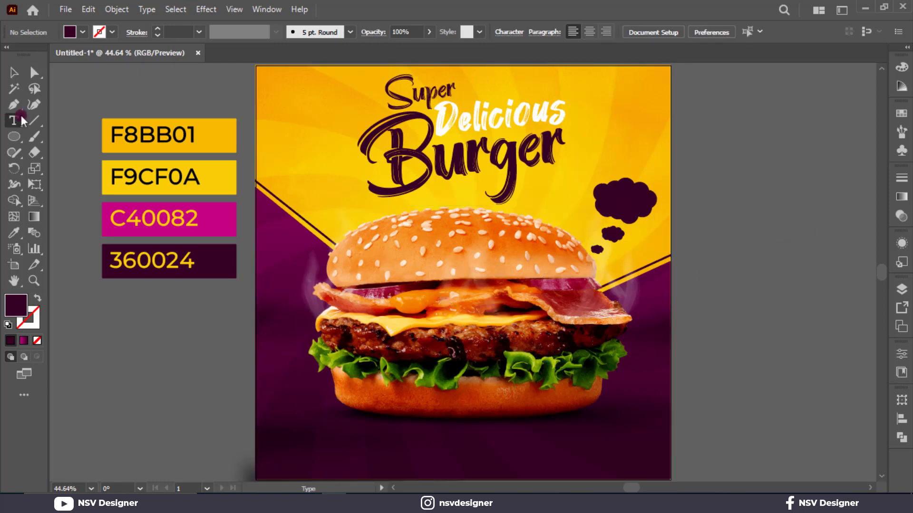
click(704, 191)
text(15)
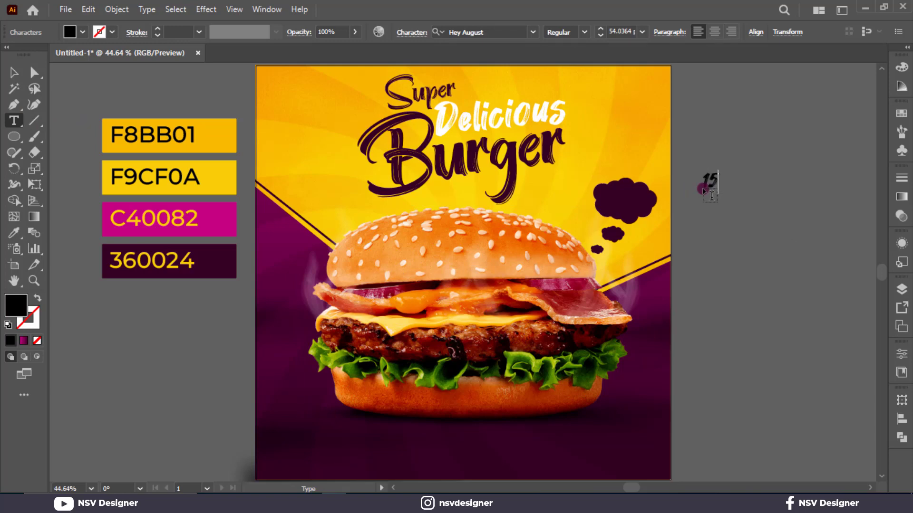
click(15, 73)
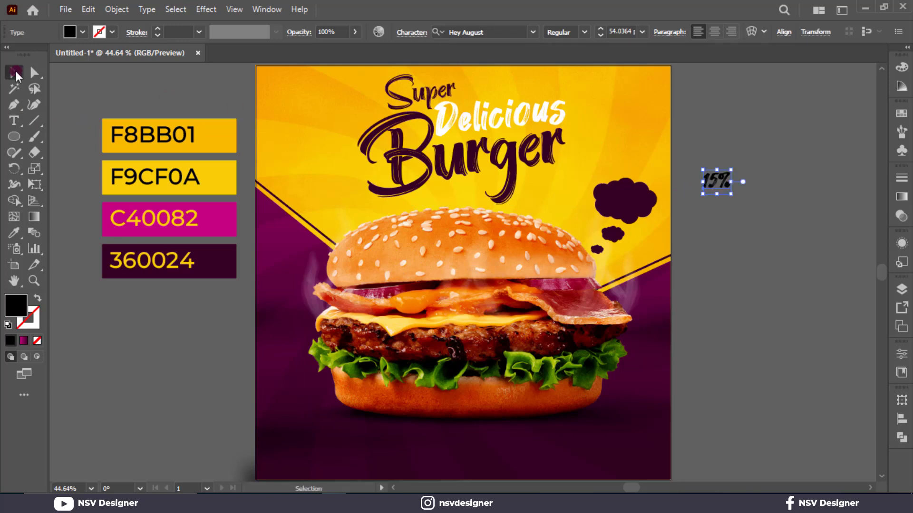
drag(727, 190, 628, 203)
Step: Fill the "15%" text white and scale it down to about 51 pt inside the large cloud
click(65, 33)
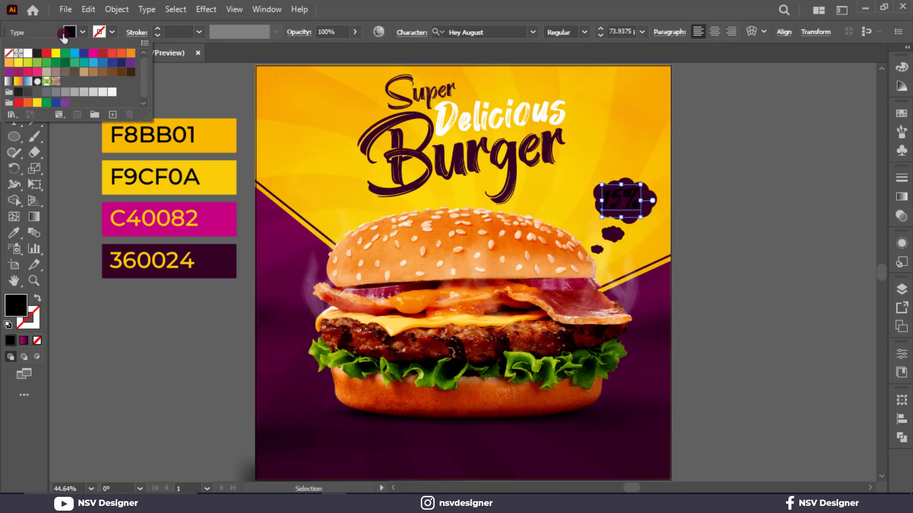
click(28, 52)
click(684, 232)
scroll(671, 214, up, 6)
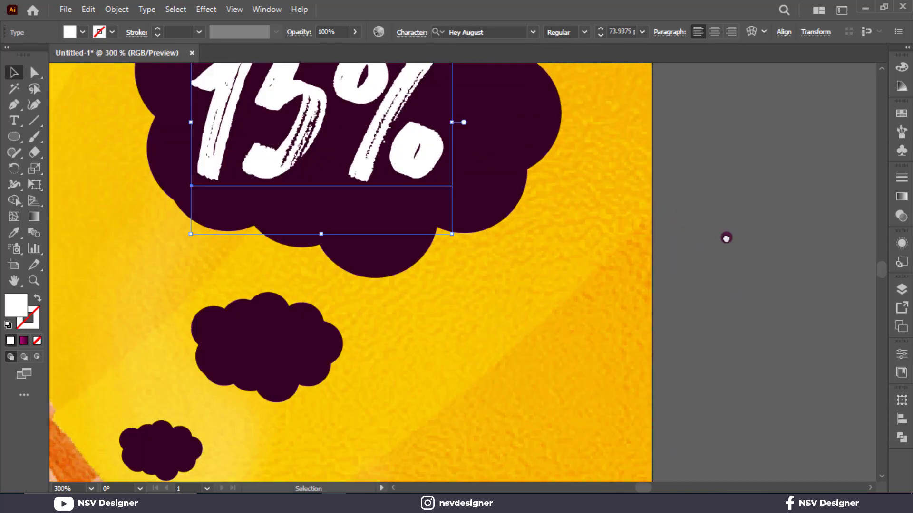
drag(726, 238, 815, 338)
drag(388, 223, 408, 205)
drag(561, 314, 532, 276)
Step: Duplicate the "15%" text directly below the original and change the copy to "off"
drag(499, 225, 484, 320)
double_click(485, 320)
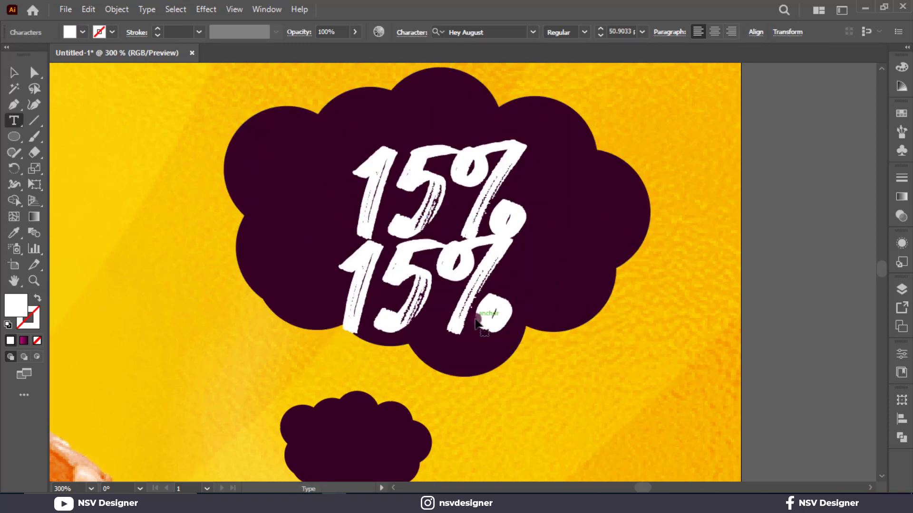
key(ctrl+a)
text(off)
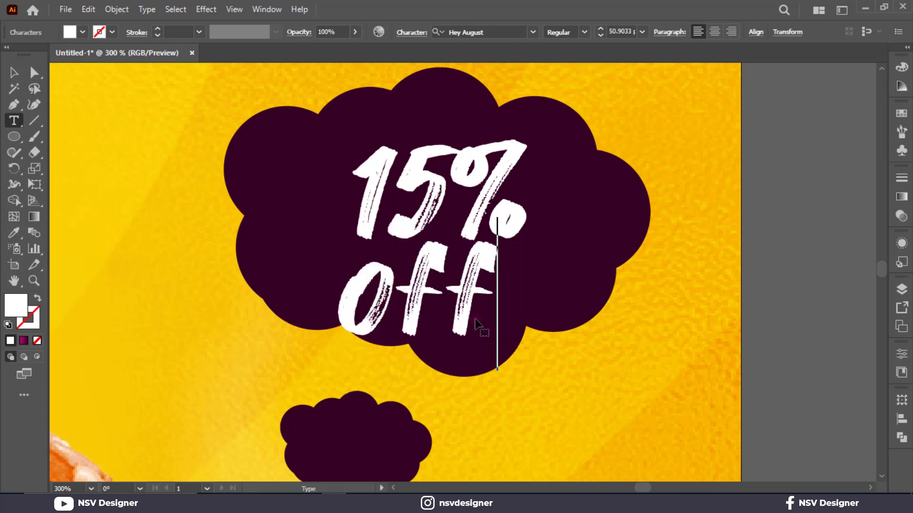
Step: Scale "off" down to about 44 pt, enlarge "15%" slightly and arrange both lines inside the cloud
click(14, 73)
drag(498, 371, 477, 328)
drag(432, 151, 399, 136)
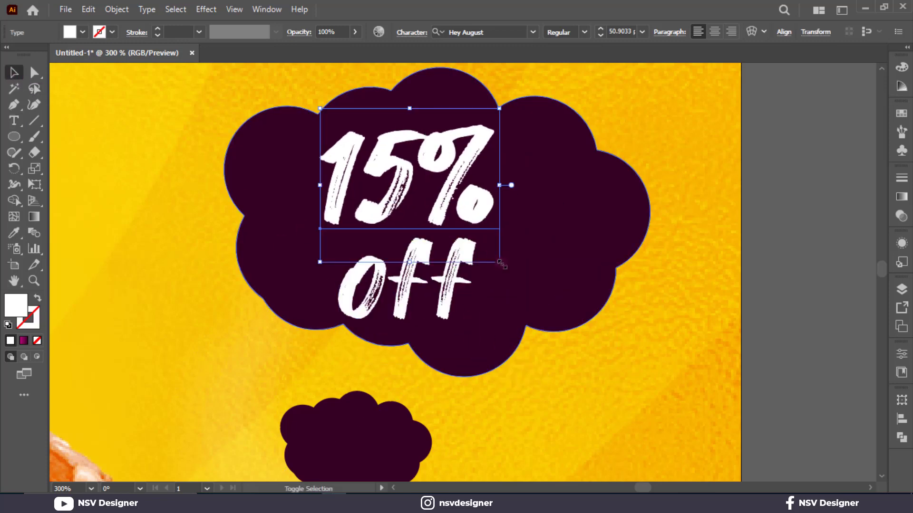
drag(499, 262, 523, 282)
drag(440, 318, 470, 330)
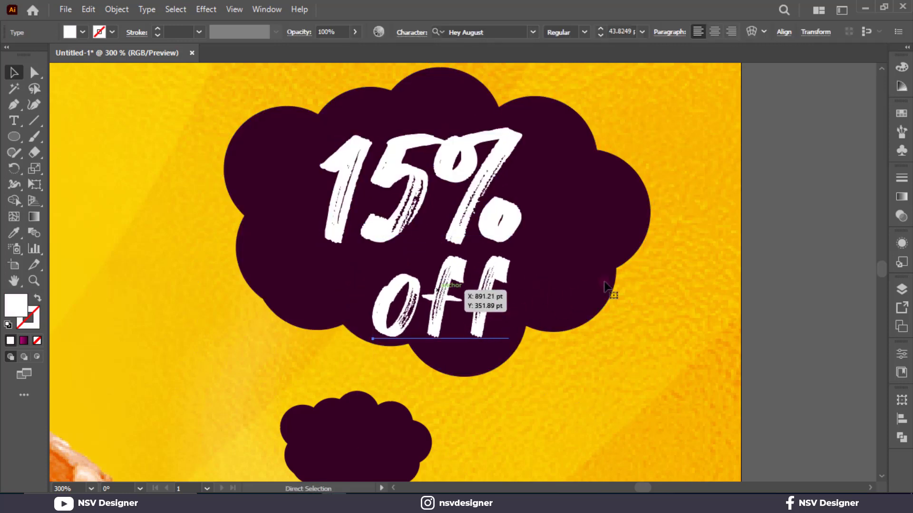
key(ctrl+0)
click(779, 223)
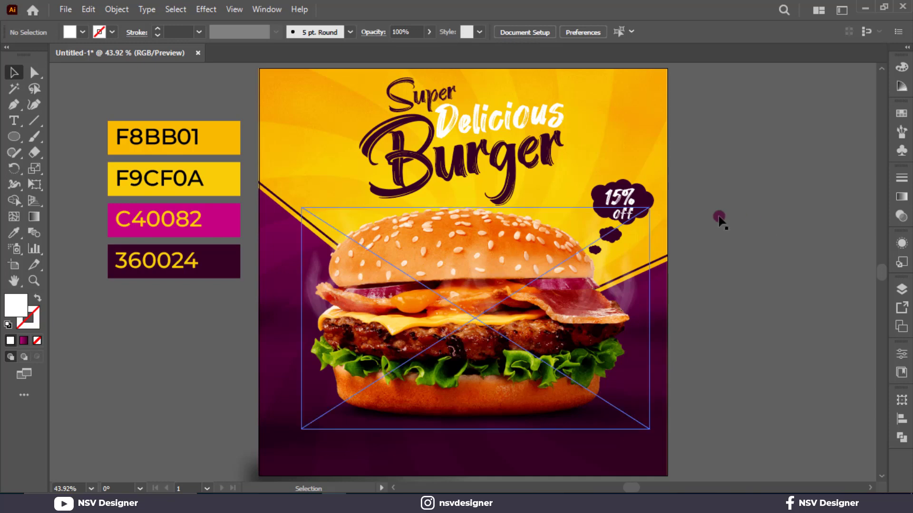
Step: Draw a short vertical line on the empty canvas right of the artboard
drag(18, 140, 25, 135)
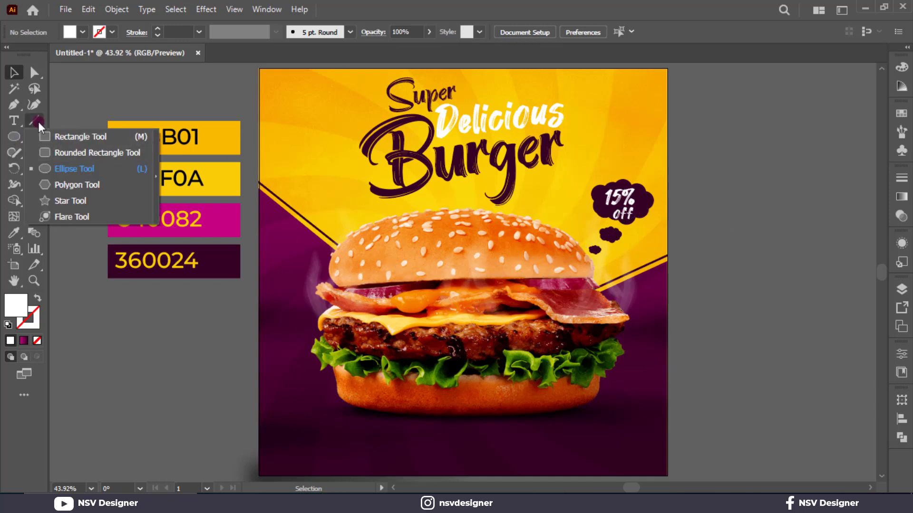
click(38, 121)
drag(764, 193, 764, 242)
click(17, 72)
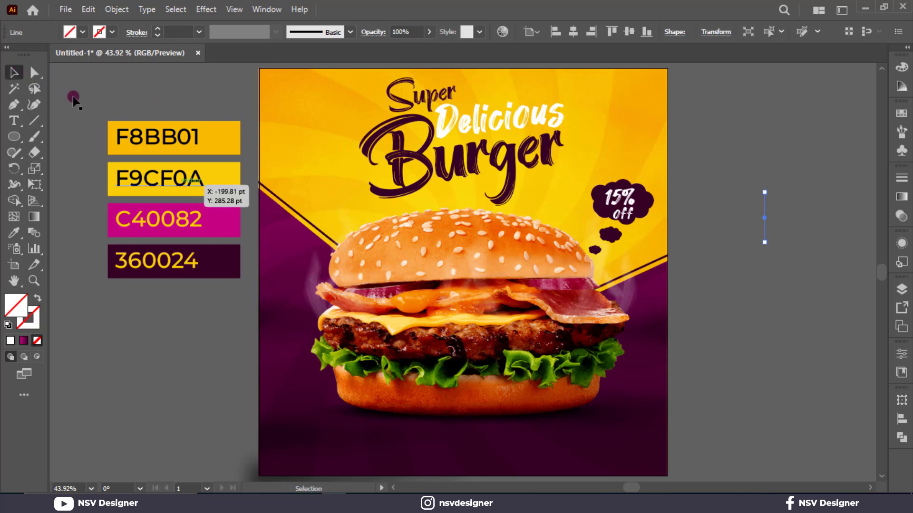
Step: Give the vertical line a stroke in the F9CF0A yellow sampled from the palette, with no fill
key(i)
click(224, 175)
click(14, 72)
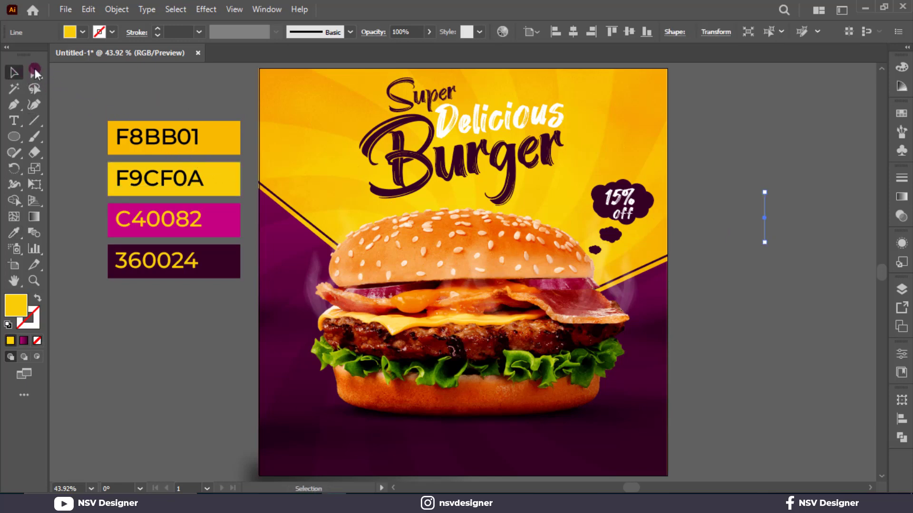
scroll(170, 28, up, 1)
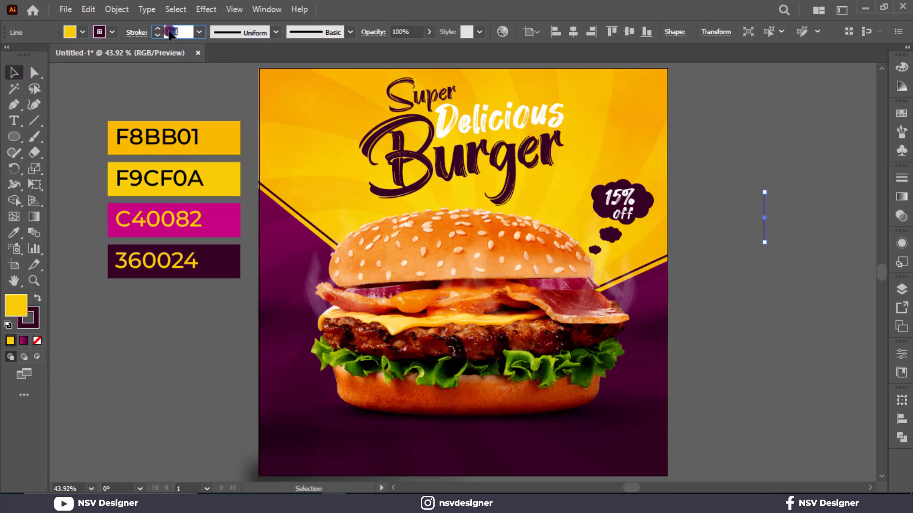
click(37, 299)
click(37, 341)
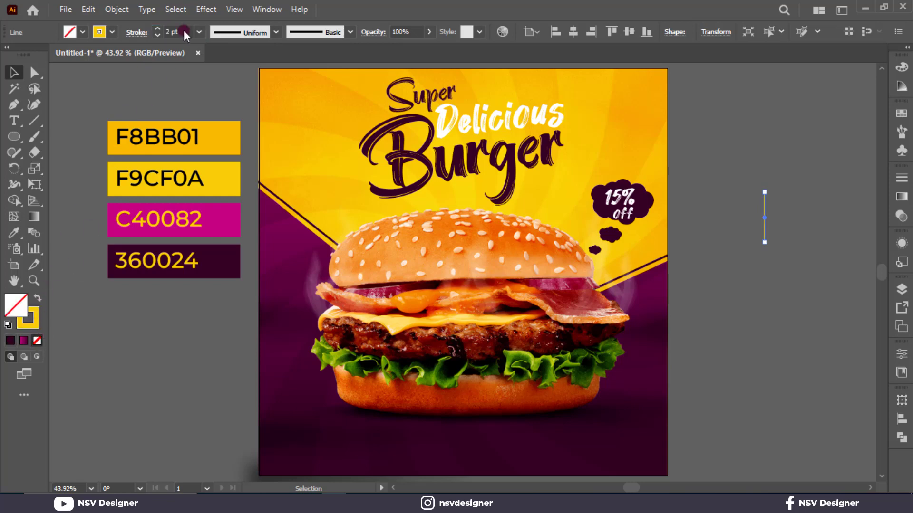
Step: Set the line's stroke to 7 pt with a tapered triangular width profile, flipped so the wide end is at the bottom
click(273, 34)
click(239, 135)
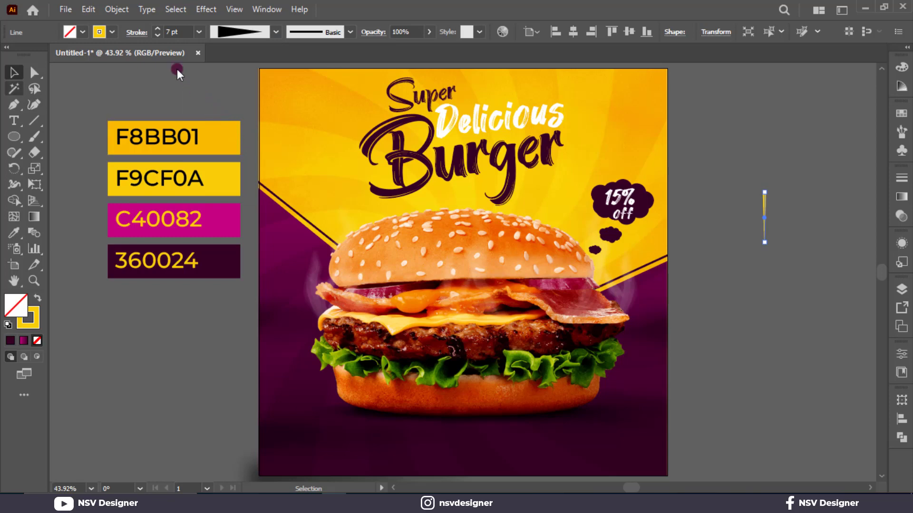
click(136, 32)
click(128, 238)
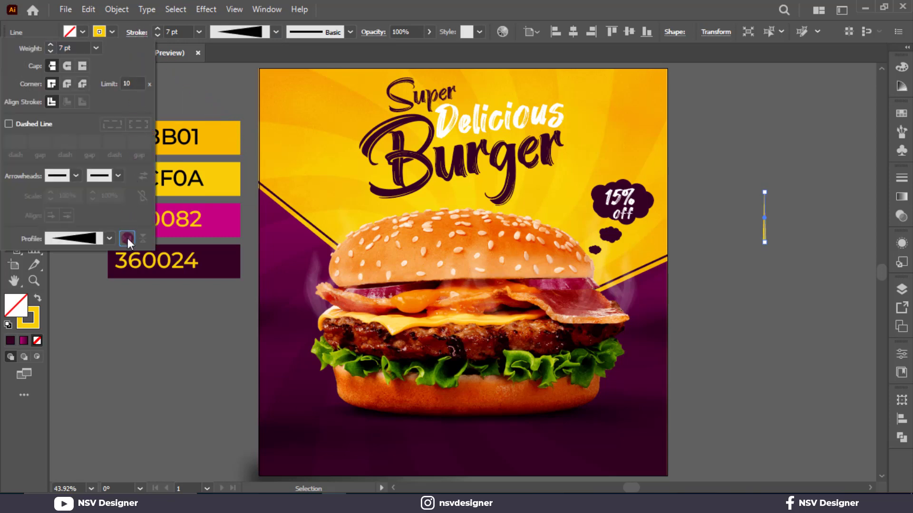
click(364, 12)
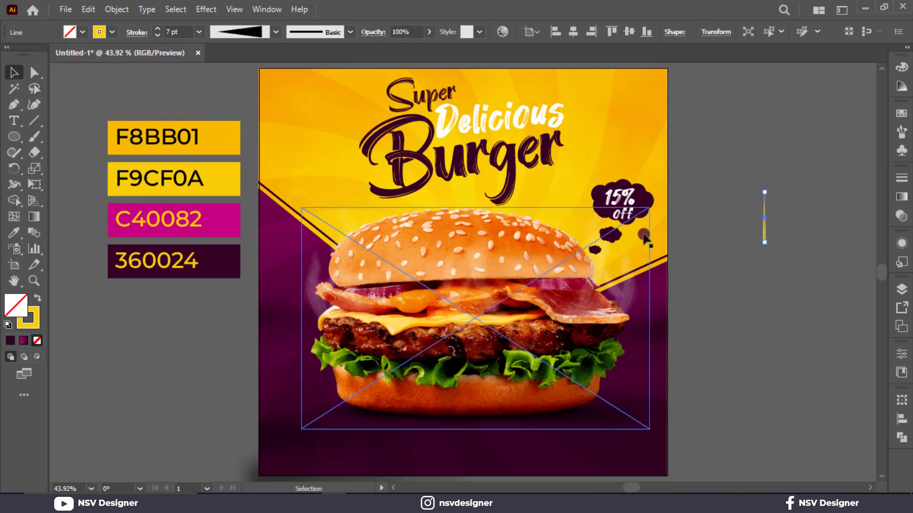
Step: Increase the tapered line's stroke to 9 pt and shorten the line from its wide end
click(712, 243)
click(766, 240)
scroll(765, 240, up, 2)
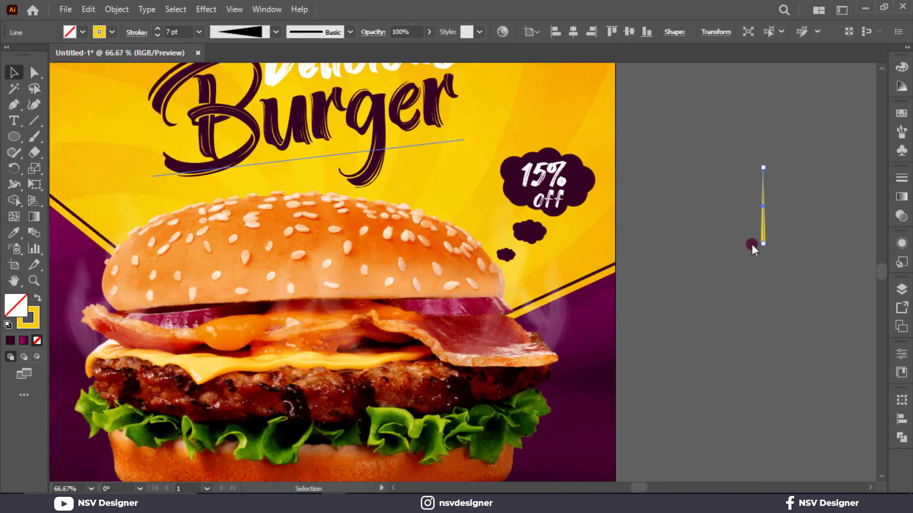
click(666, 275)
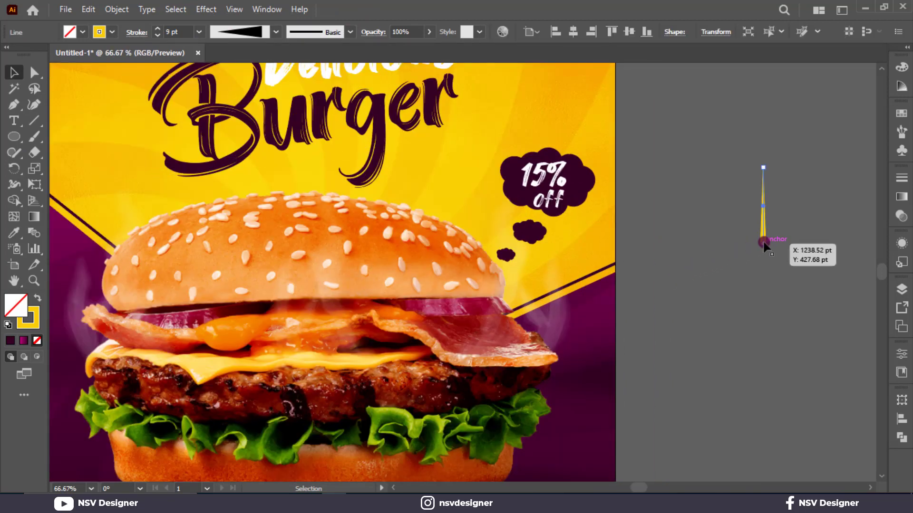
drag(763, 243, 765, 209)
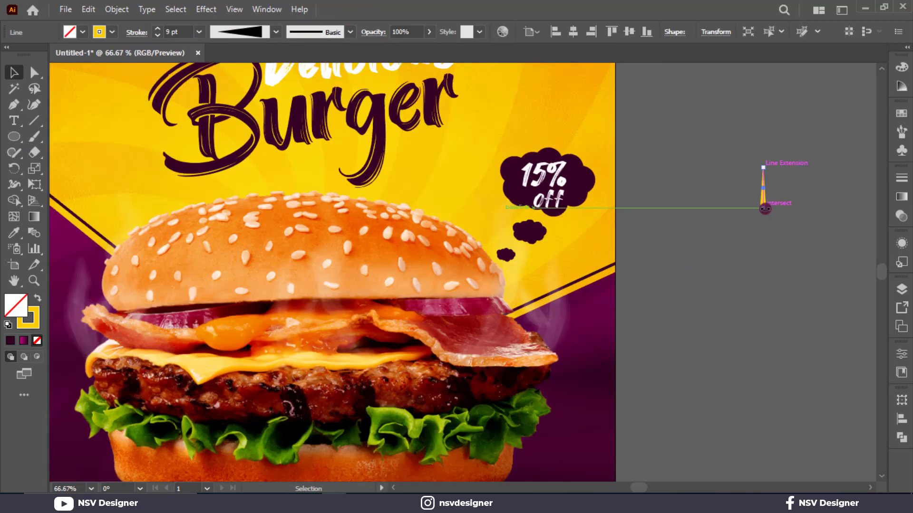
Step: Duplicate the yellow wedge to its right, making the copy shorter and tilting its wide end outward
scroll(782, 162, up, 3)
drag(784, 161, 709, 224)
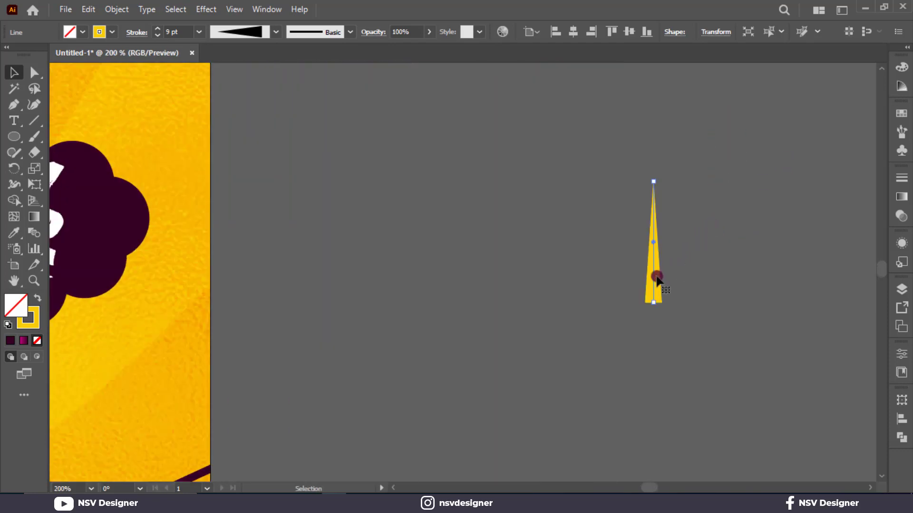
drag(656, 276, 705, 242)
scroll(705, 242, up, 3)
click(746, 202)
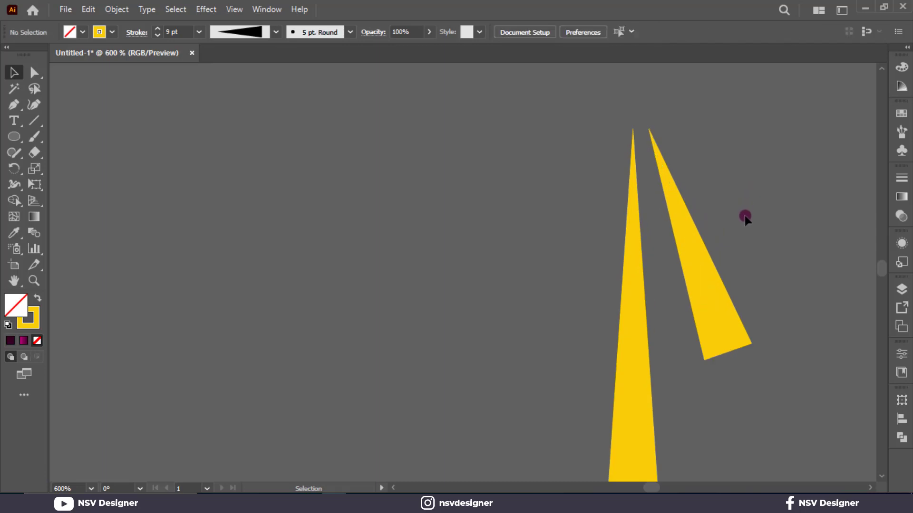
Step: Copy the tilted wedge to the left of the central wedge and reflect the copy across the vertical axis
click(728, 334)
drag(728, 335, 540, 373)
right_click(541, 376)
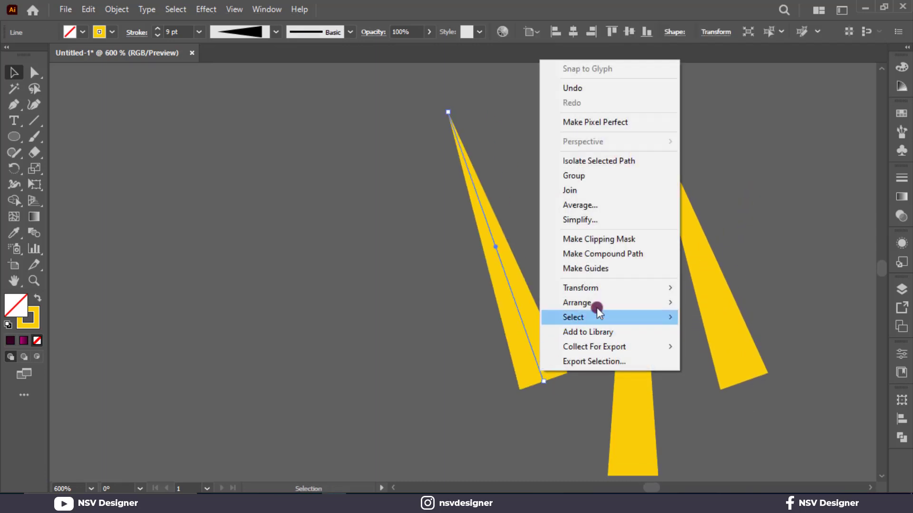
mouse_move(599, 288)
click(713, 336)
click(475, 338)
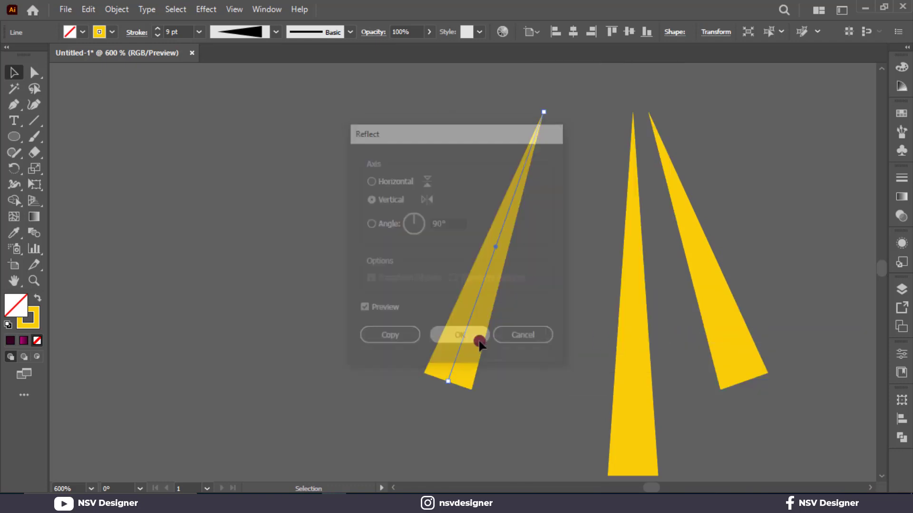
Step: Move the reflected wedge beside the central wedge to complete the fan, and group the three wedges
drag(483, 285, 560, 287)
scroll(697, 281, down, 1)
drag(630, 312, 570, 328)
scroll(570, 328, down, 1)
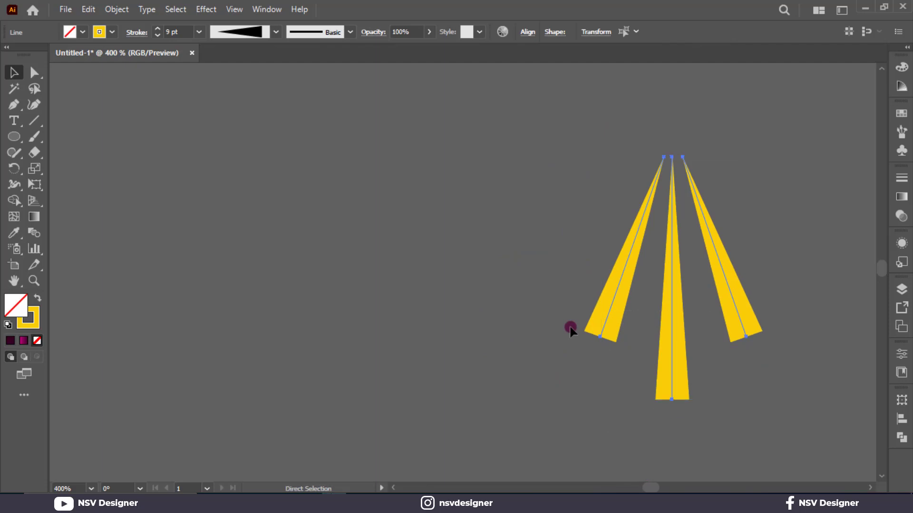
key(ctrl+0)
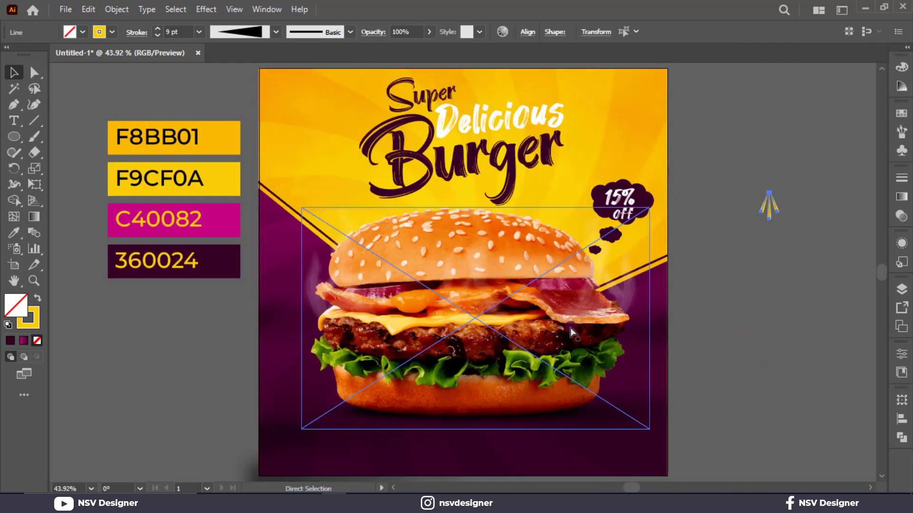
key(ctrl+g)
Step: Place the wedge group at the burger's left side, just below the diagonal stripe, rotated so its tips point toward the bun
drag(777, 220, 286, 311)
click(800, 224)
drag(301, 260, 310, 331)
Step: Copy the wedge group to the burger's right side and reflect the copy across the vertical axis
drag(283, 300, 661, 359)
key(ctrl+z)
click(216, 293)
click(232, 339)
right_click(661, 358)
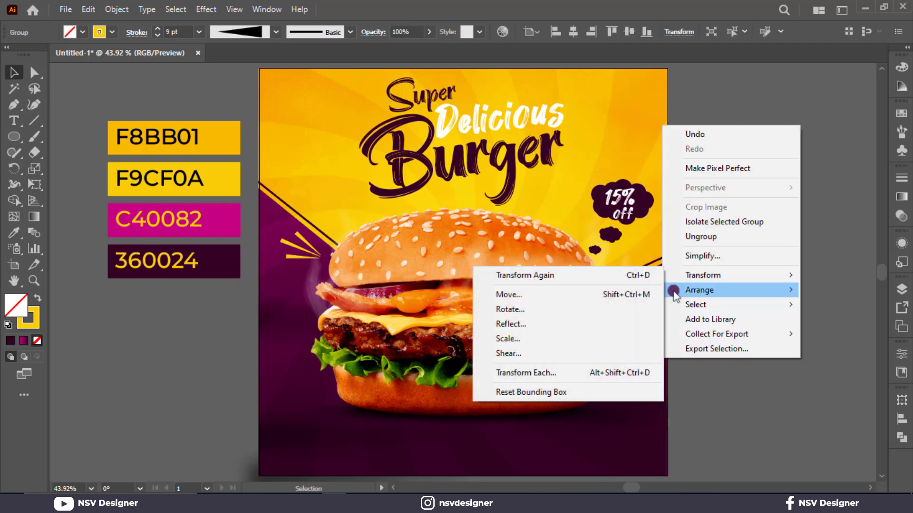
click(578, 324)
click(472, 335)
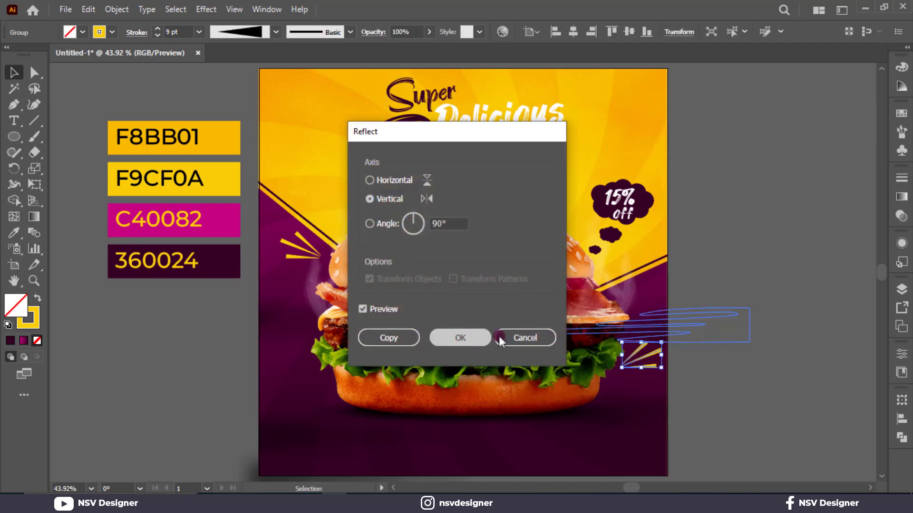
Step: Scale down the right wedge group and move it up beside the bacon, just below the diagonal stripe
scroll(649, 353, up, 3)
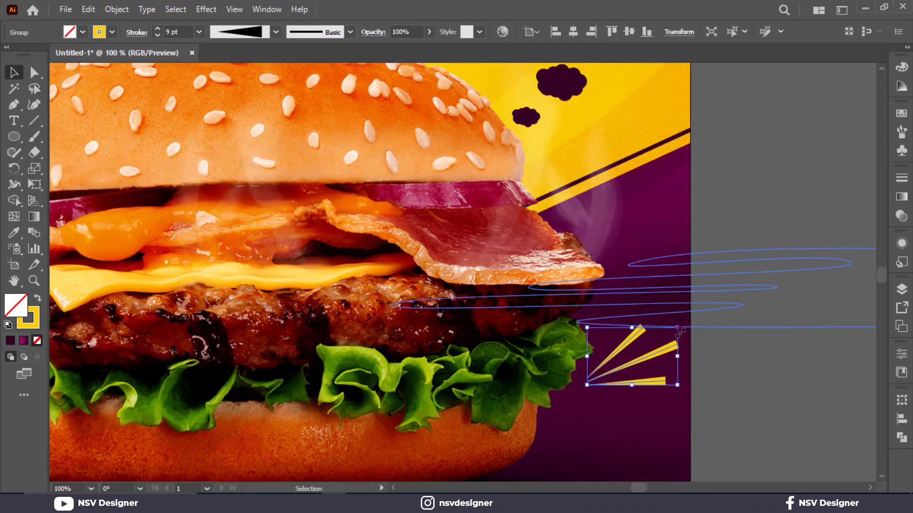
drag(676, 328, 657, 339)
click(718, 368)
drag(642, 384, 655, 257)
key(ctrl+0)
click(782, 284)
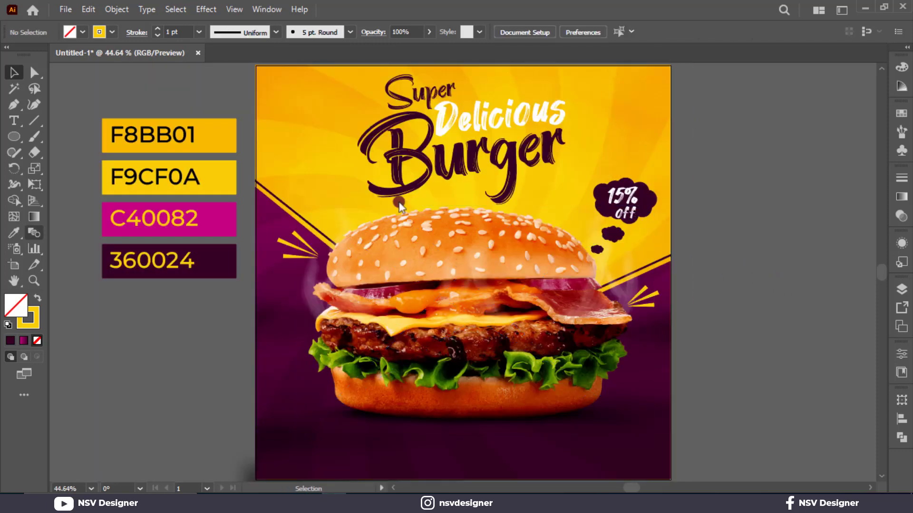
Step: Add a point text reading "LOGO" on the empty canvas to the right of the poster
click(14, 120)
click(754, 173)
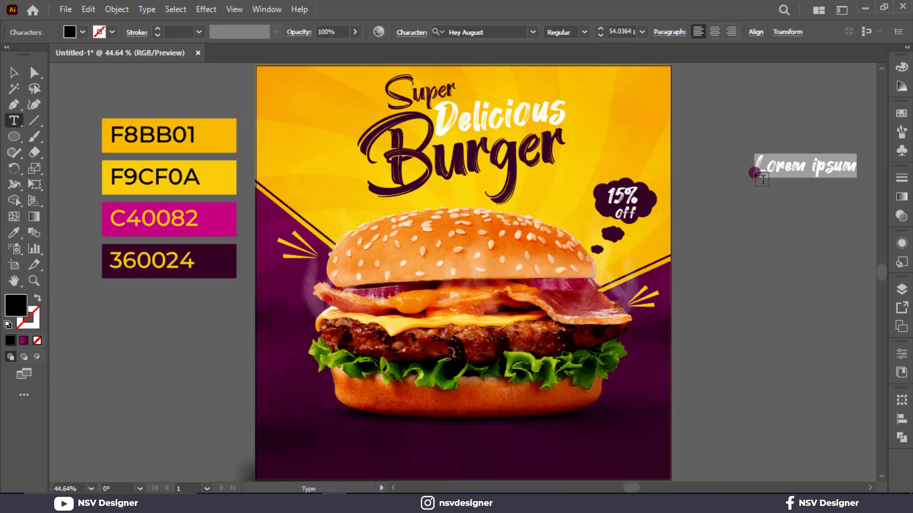
text(Lo)
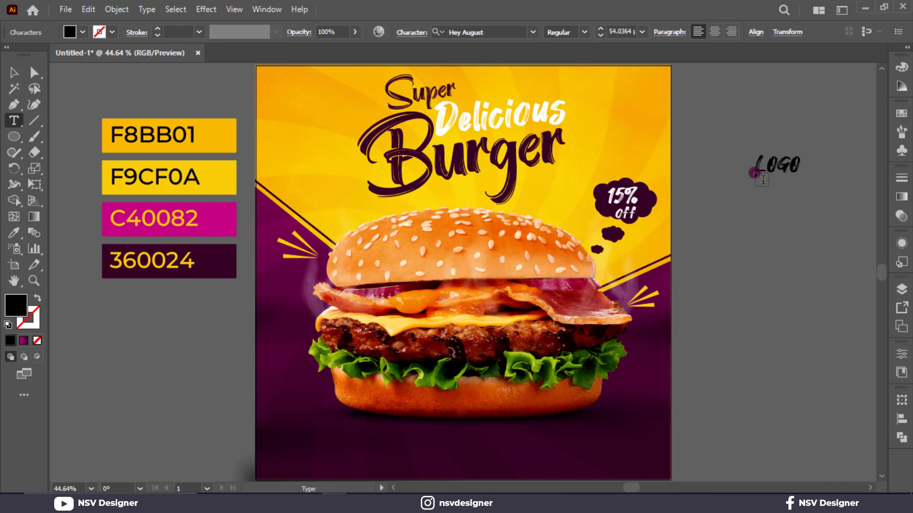
click(14, 72)
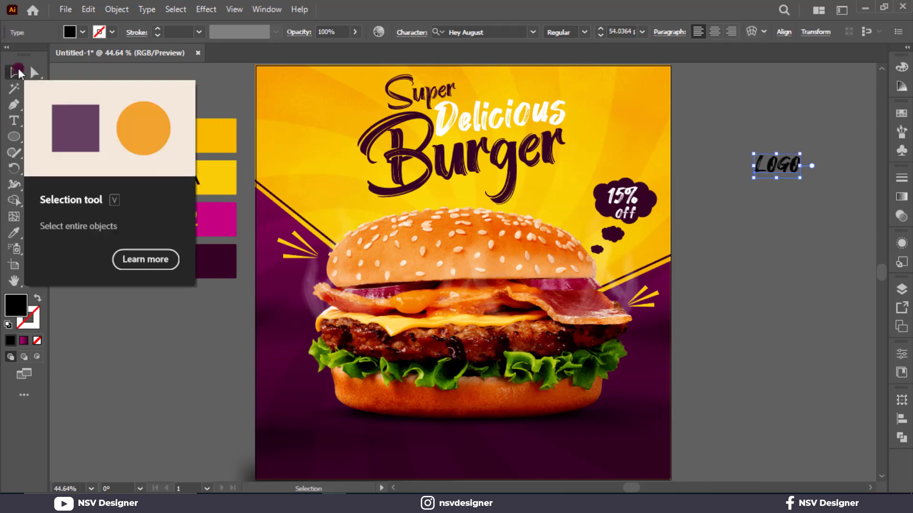
Step: Set the LOGO text's font to Montserrat Bold
click(503, 32)
text(mo)
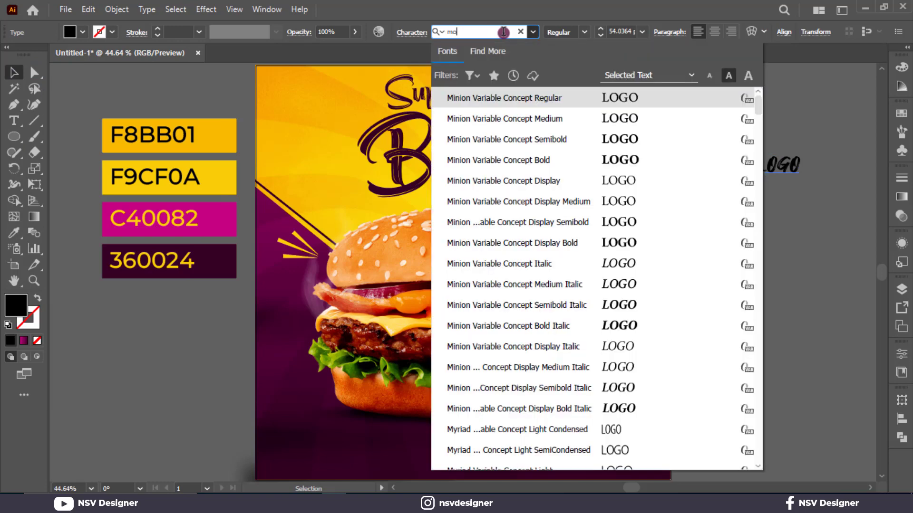
text(ns)
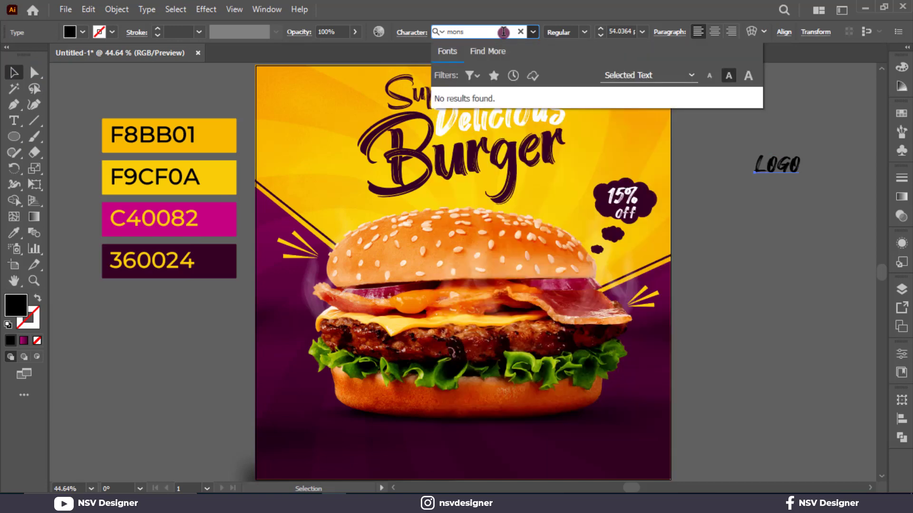
key(BackSpace)
text(t)
scroll(619, 350, down, 1)
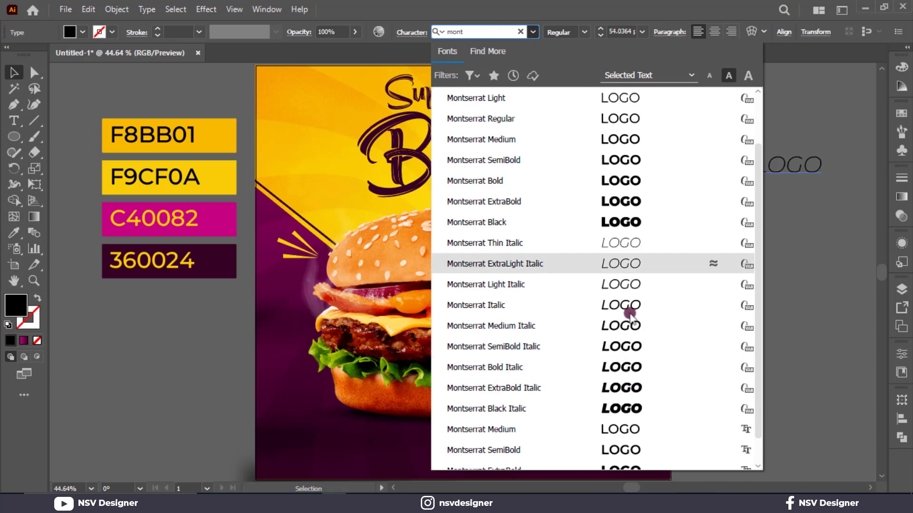
click(627, 182)
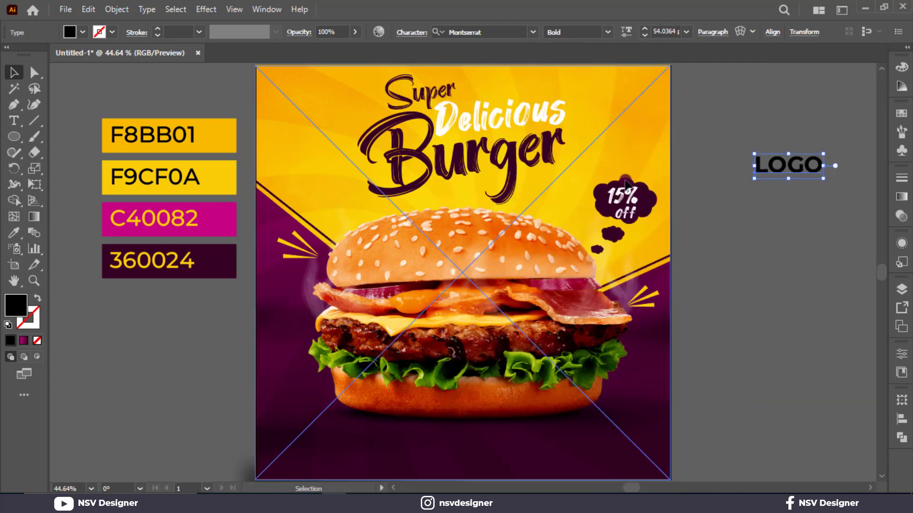
Step: Scale the LOGO text down to about 32 pt, move it into the poster's top-left corner and colour it with the 360024 swatch
click(798, 170)
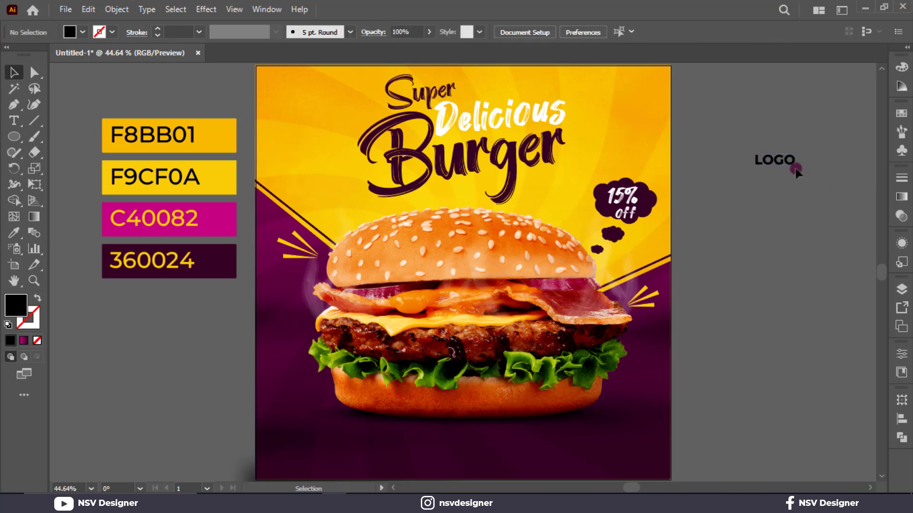
drag(789, 166, 298, 89)
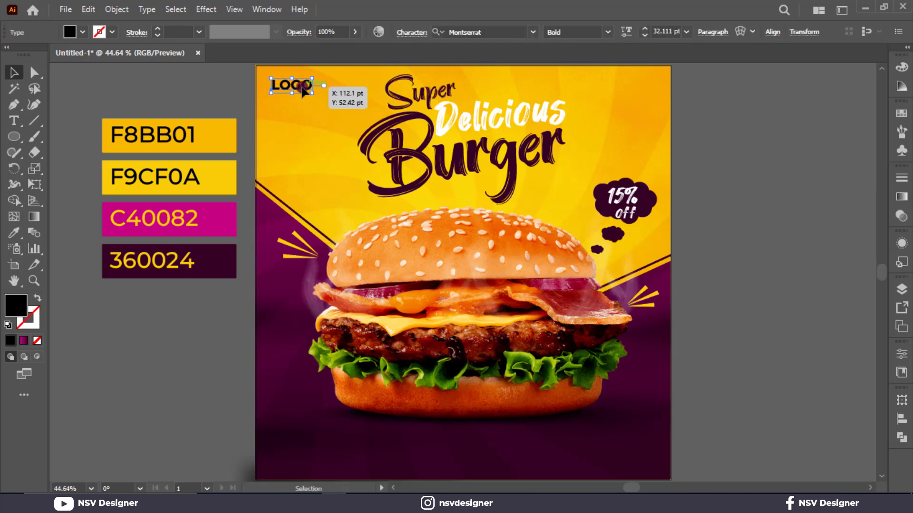
key(i)
click(224, 234)
click(202, 248)
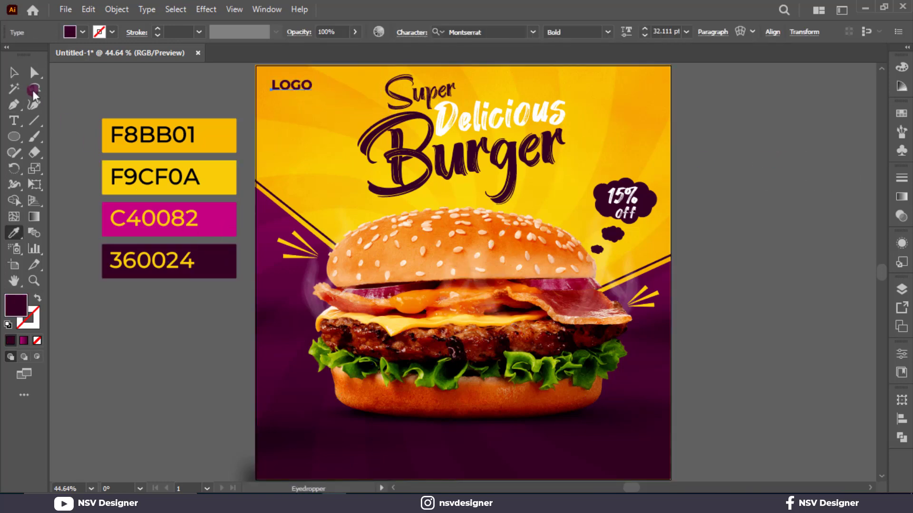
Step: Duplicate the LOGO text directly below itself and change the copy's wording to "HERE"
click(136, 85)
scroll(235, 112, up, 1)
scroll(263, 155, up, 2)
drag(326, 133, 326, 153)
double_click(326, 152)
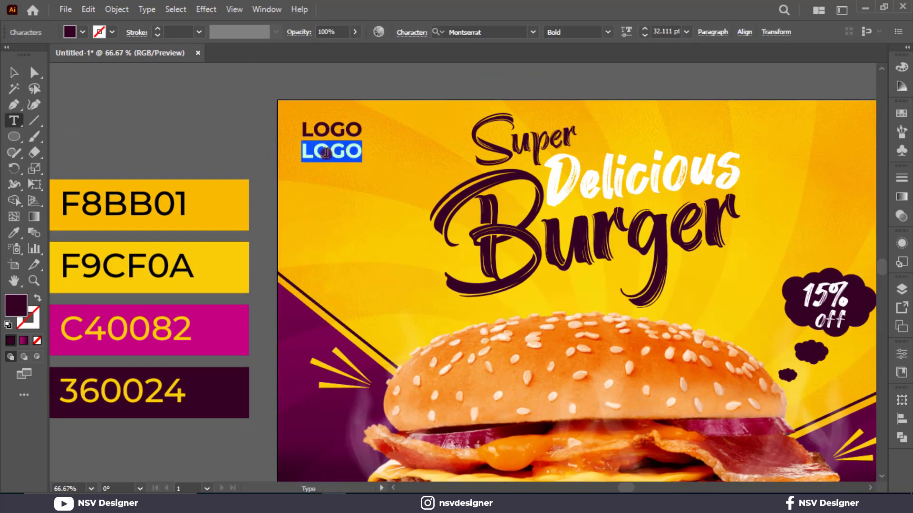
text(HERE)
click(15, 73)
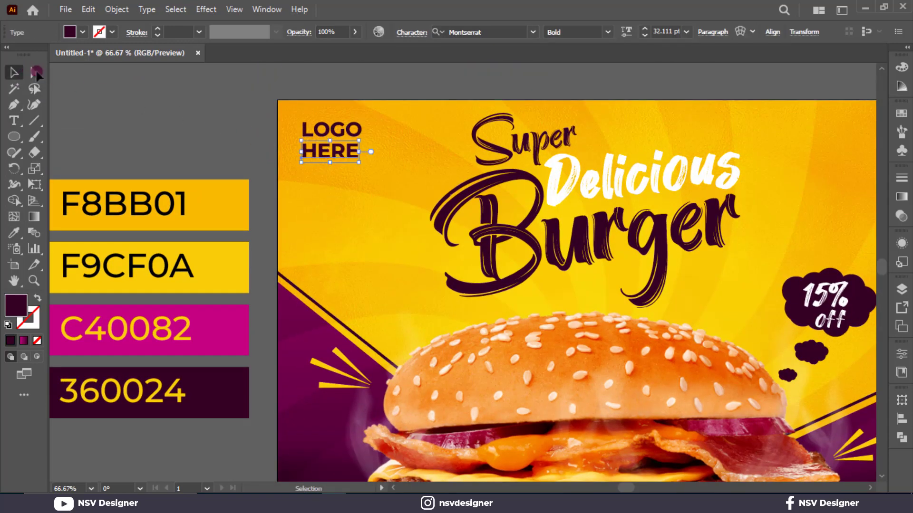
Step: Set both the LOGO and HERE texts to Montserrat Black and scale them down together to about 24.7 pt
scroll(134, 120, up, 2)
shift+click(517, 151)
click(608, 35)
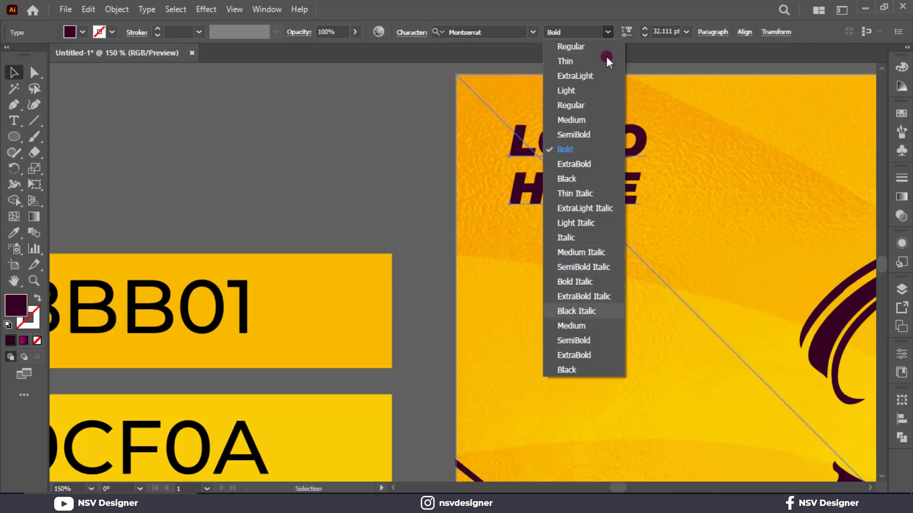
click(592, 181)
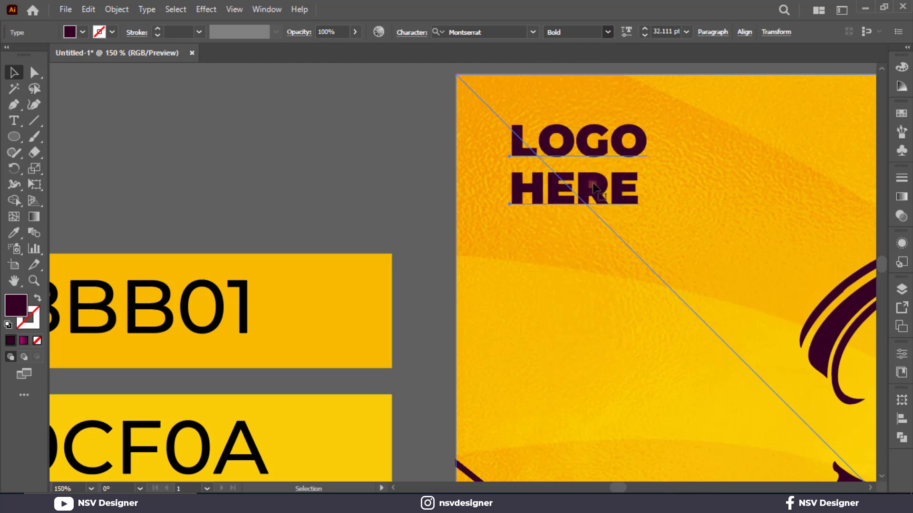
drag(643, 210, 615, 193)
click(435, 165)
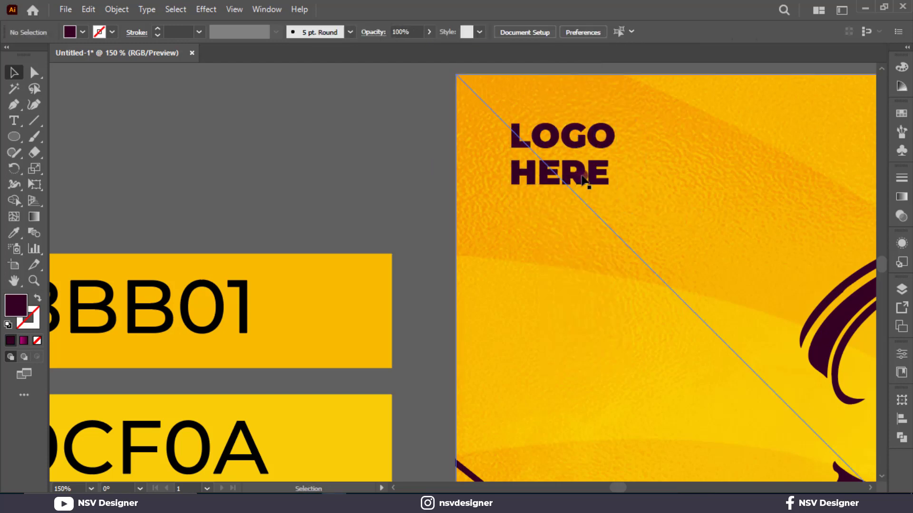
Step: Move the HERE text closer beneath LOGO and enlarge it to match LOGO's width
drag(545, 177, 546, 173)
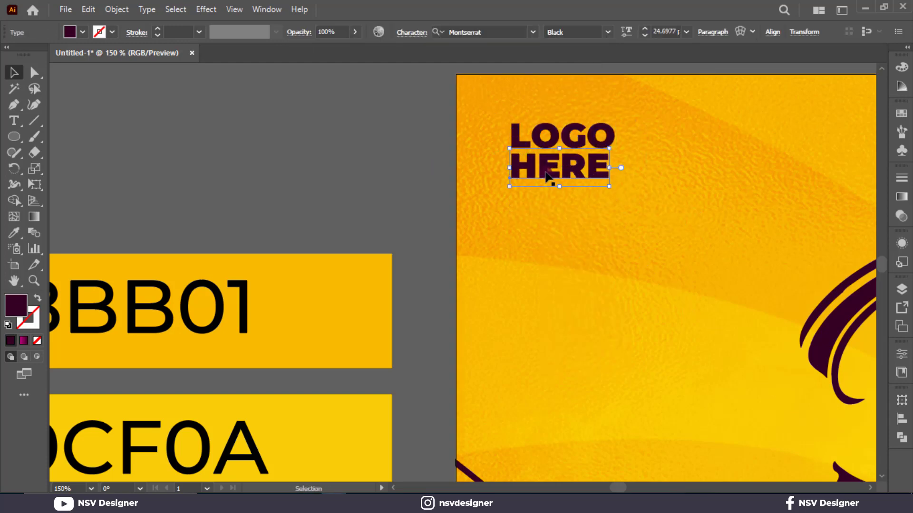
drag(612, 192, 608, 196)
click(423, 177)
key(ctrl+0)
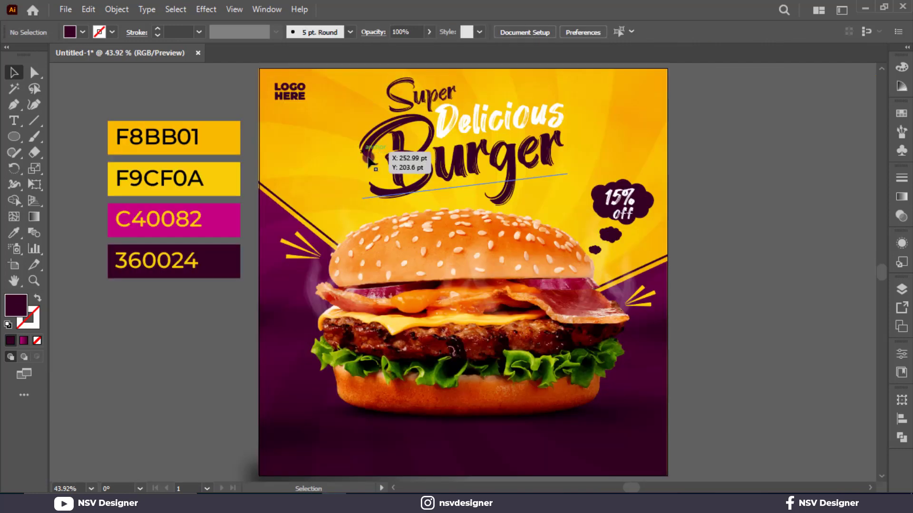
right_click(13, 136)
click(71, 134)
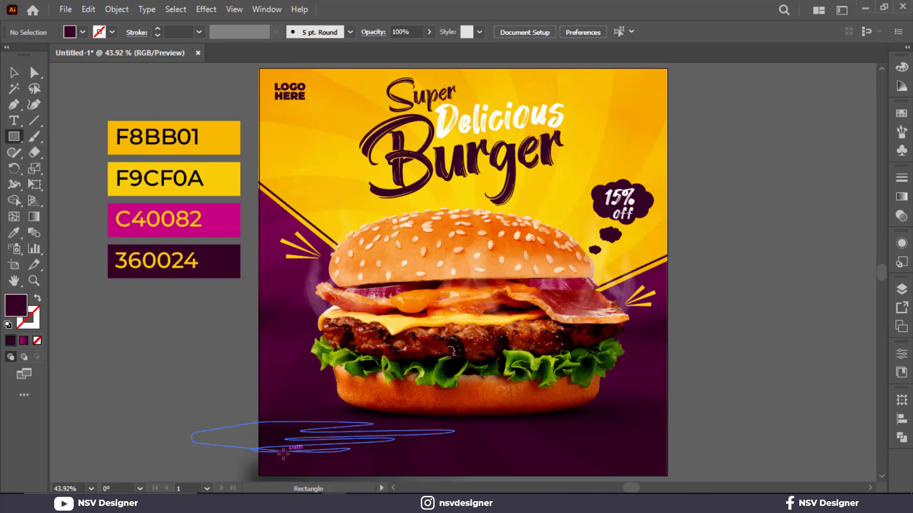
key(v)
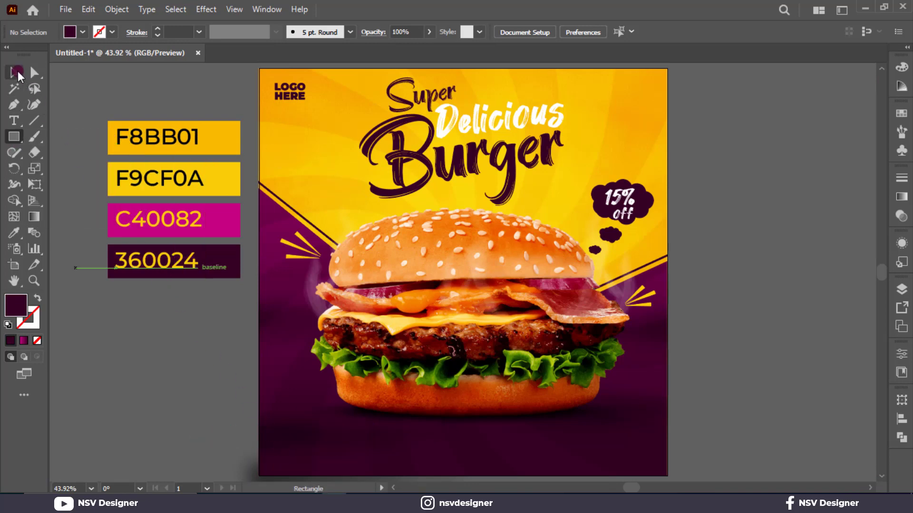
click(288, 332)
key(ctrl+shift+a)
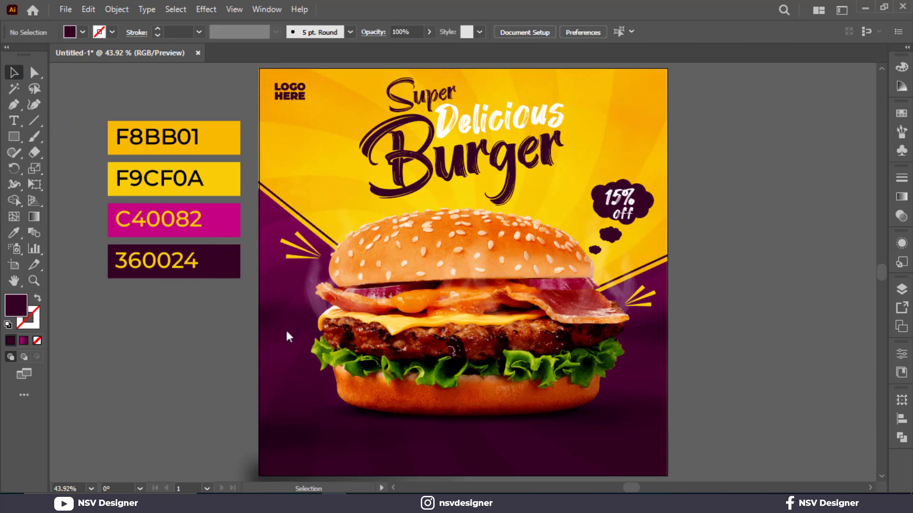
Step: Draw a small horizontal rectangle near the poster's bottom-left corner and fill it with yellow sampled from the artwork
click(17, 127)
click(16, 133)
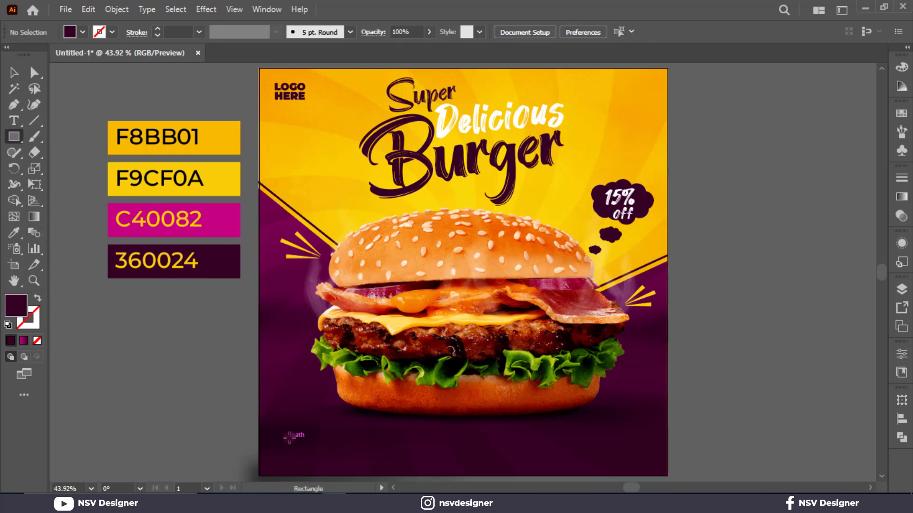
drag(289, 438, 367, 462)
key(i)
click(571, 169)
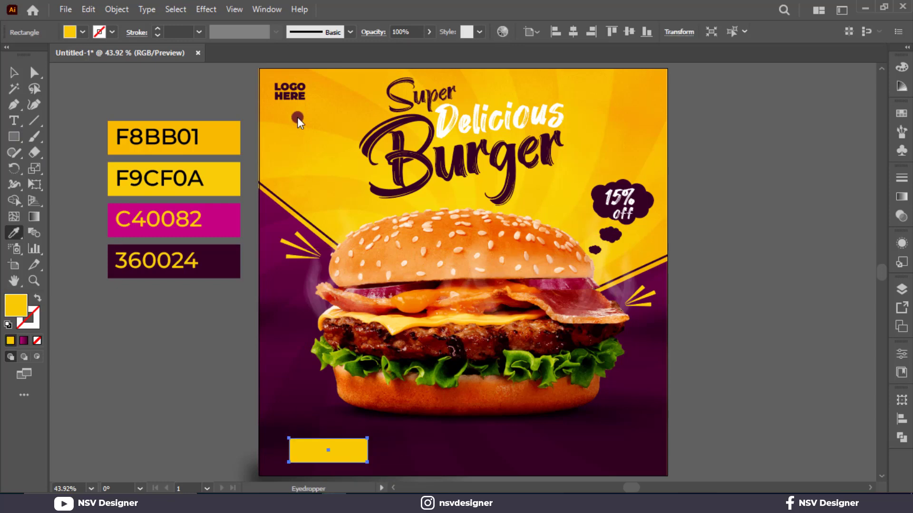
click(11, 75)
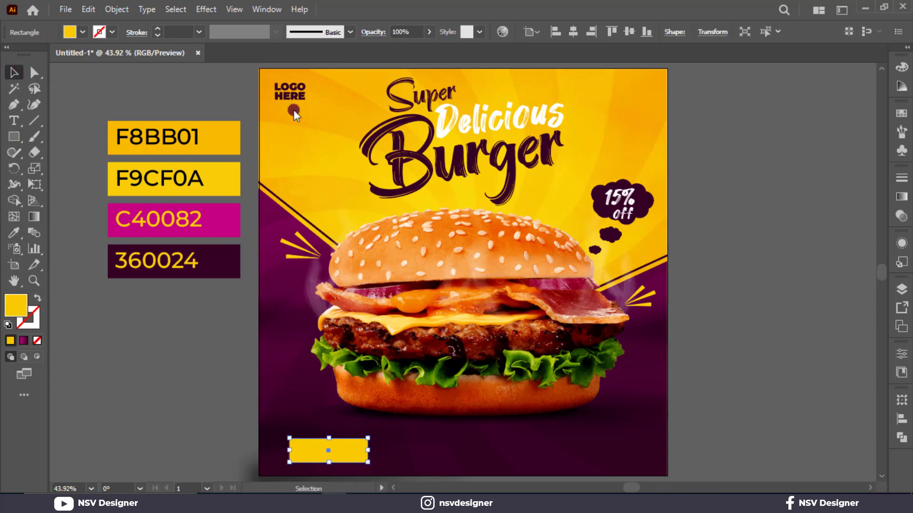
Step: Give the rectangle a linear gradient fill running from the F8BB01 swatch colour to the F9CF0A swatch colour
click(900, 195)
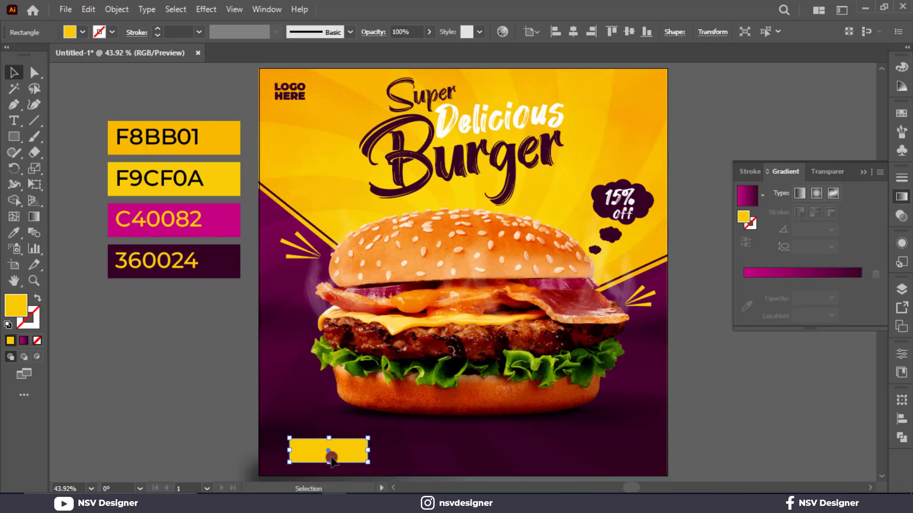
click(806, 196)
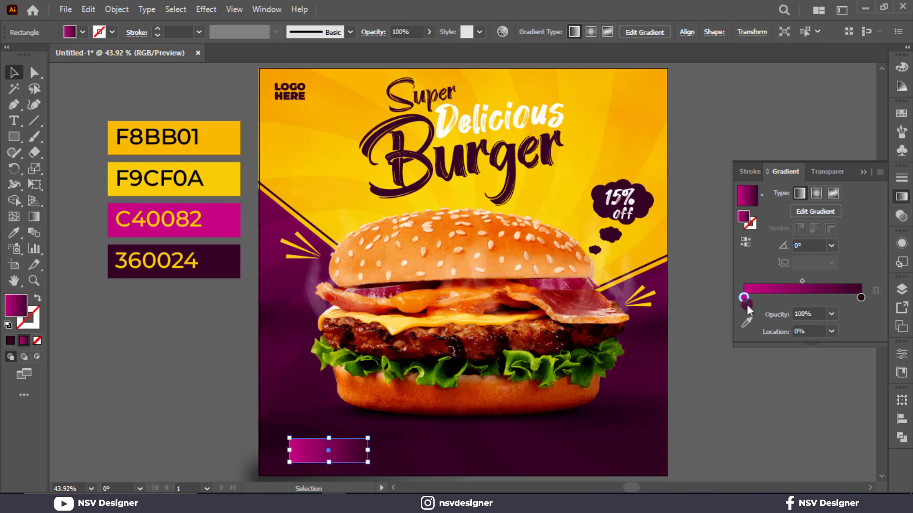
click(743, 299)
click(746, 306)
click(215, 141)
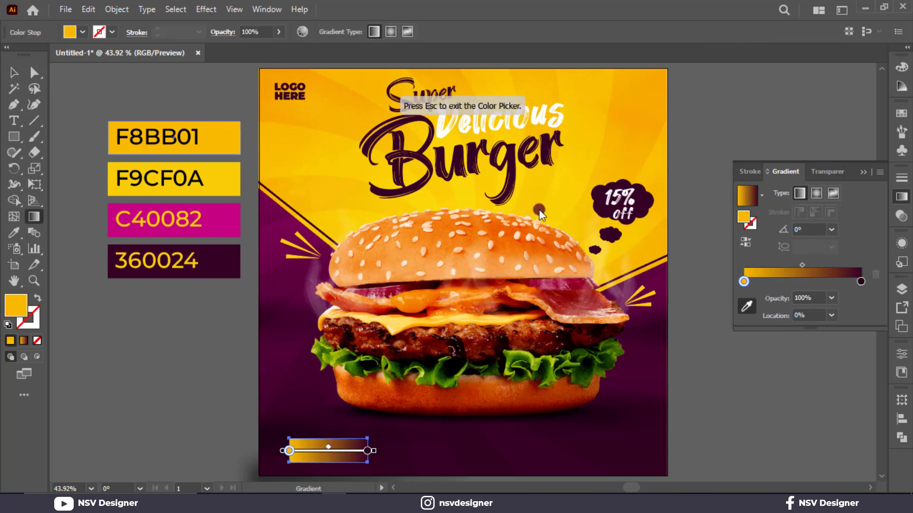
click(860, 281)
click(223, 185)
click(862, 172)
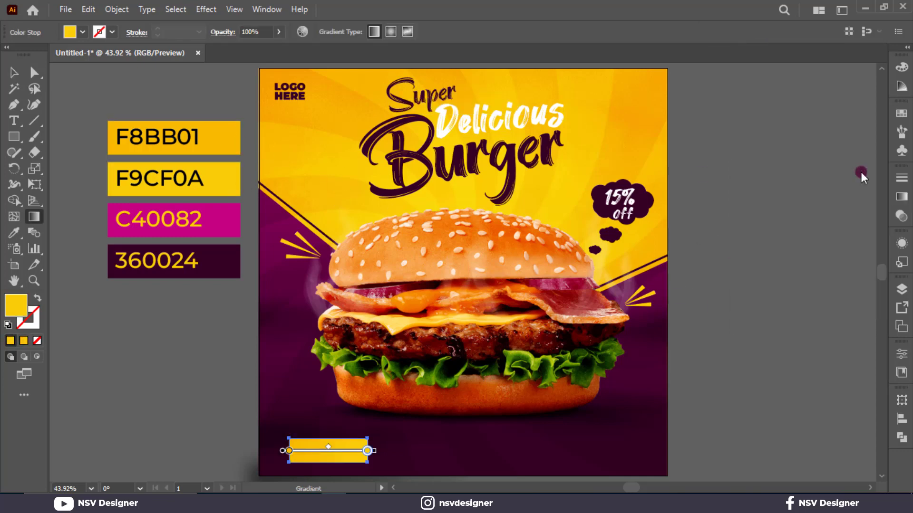
click(12, 73)
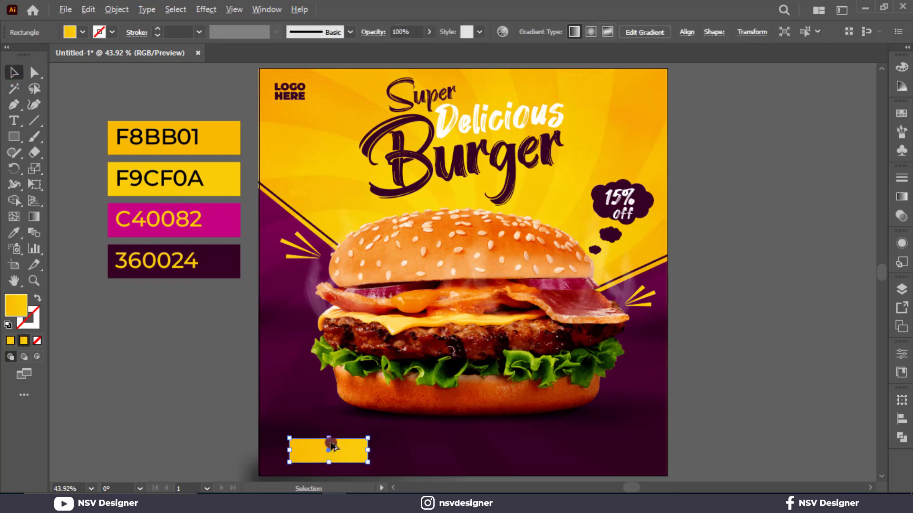
scroll(331, 446, up, 3)
scroll(345, 461, down, 5)
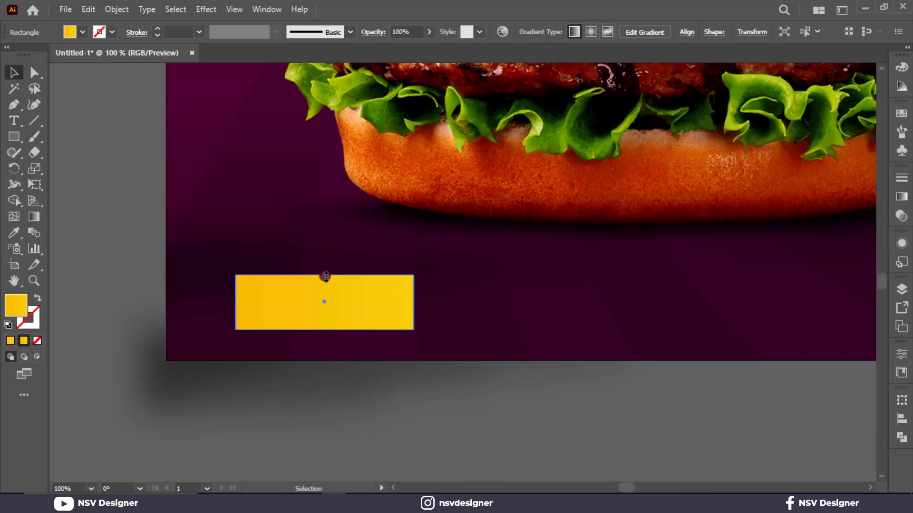
Step: Reposition and resize the yellow rectangle near the poster's bottom-left corner and fully round its corners into a pill shape
mouse_move(326, 275)
mouse_down()
mouse_move(326, 292)
mouse_move(314, 269)
mouse_up()
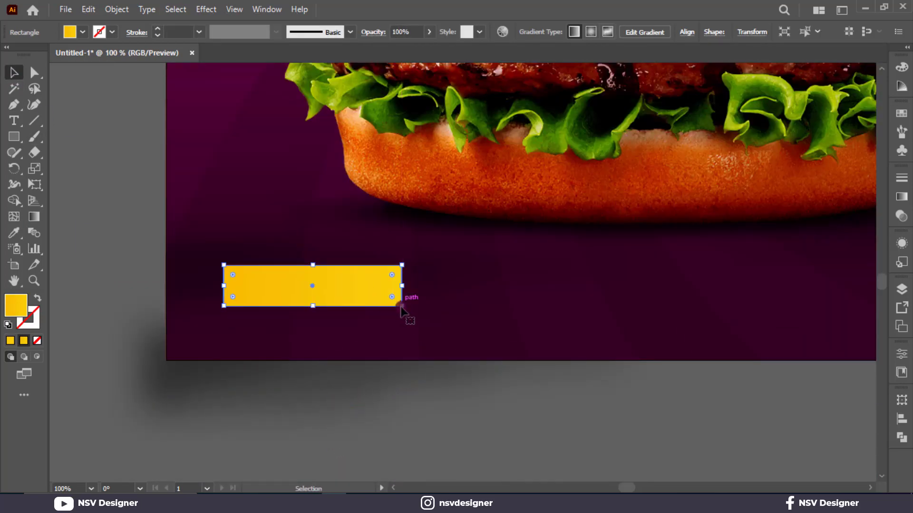
drag(401, 308, 404, 320)
drag(395, 276, 190, 303)
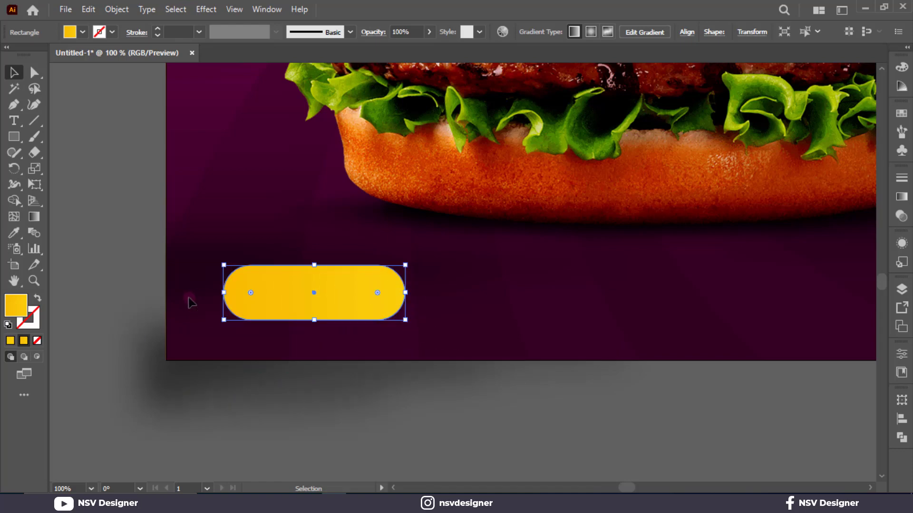
Step: Add the text ORDER NOW, scale it down to about 24 pt and place it over the yellow button shape
click(14, 122)
click(113, 195)
text(ORDER NOW)
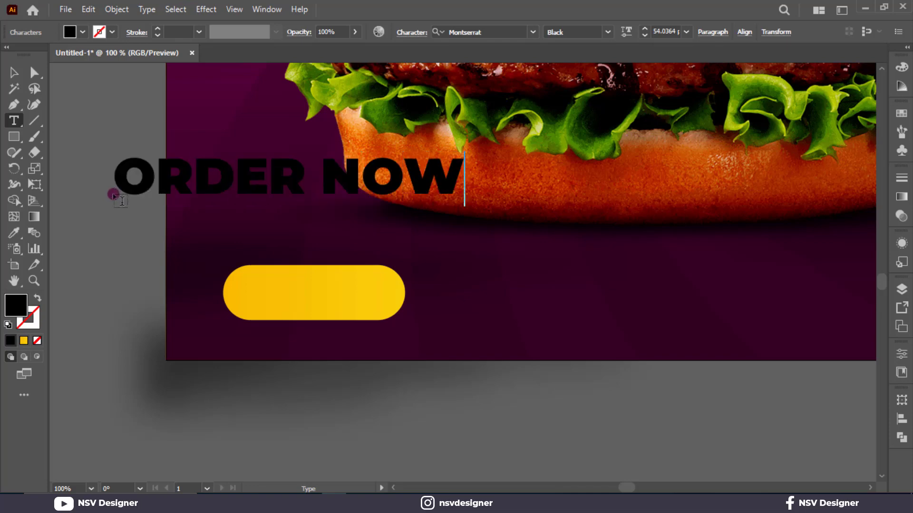
click(13, 73)
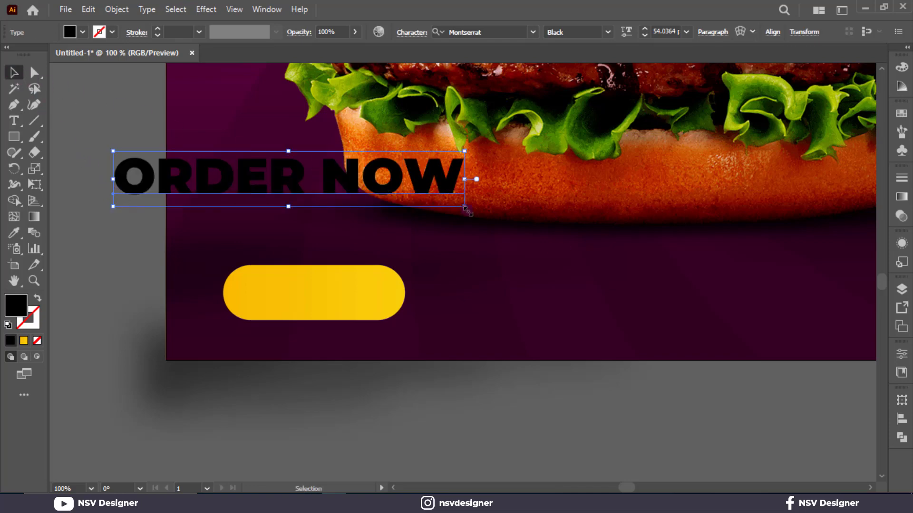
drag(466, 209, 465, 309)
click(371, 274)
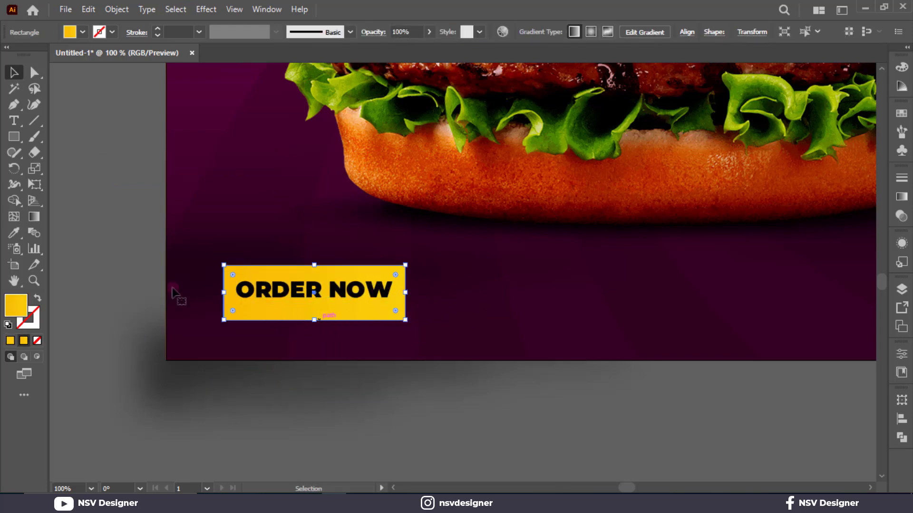
click(37, 253)
click(317, 325)
key(Escape)
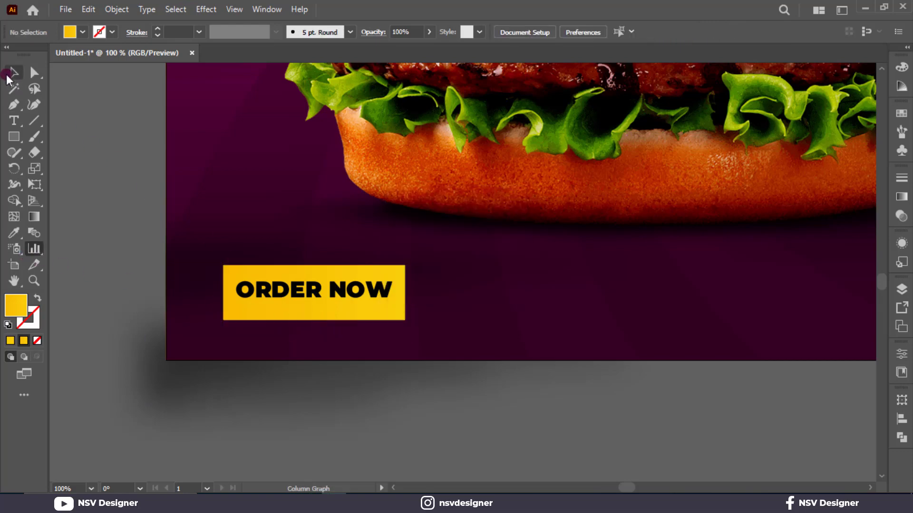
Step: Reduce the yellow rectangle's height around the ORDER NOW text and fully round its corners into a pill
click(13, 72)
click(306, 317)
drag(313, 320, 314, 313)
drag(395, 277, 278, 287)
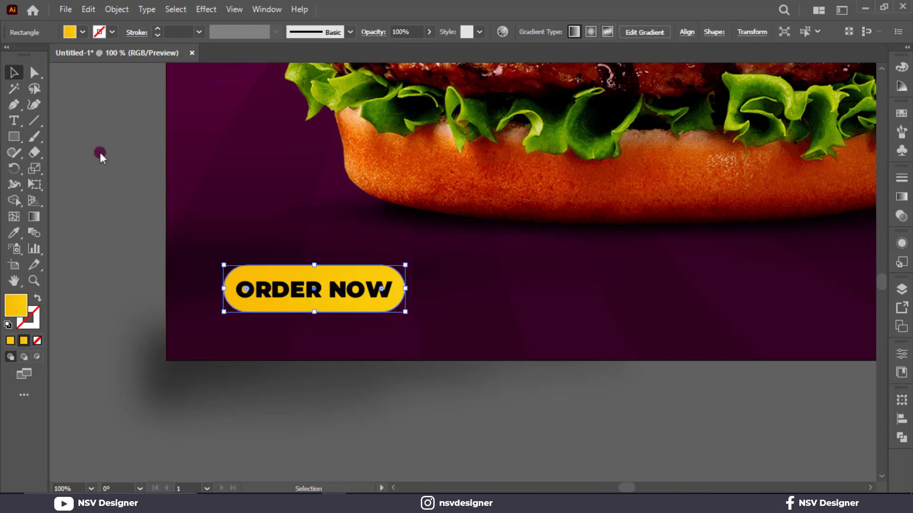
click(75, 173)
Step: Move the ORDER NOW text and its yellow button together closer to the poster's bottom-left corner
key(ctrl+0)
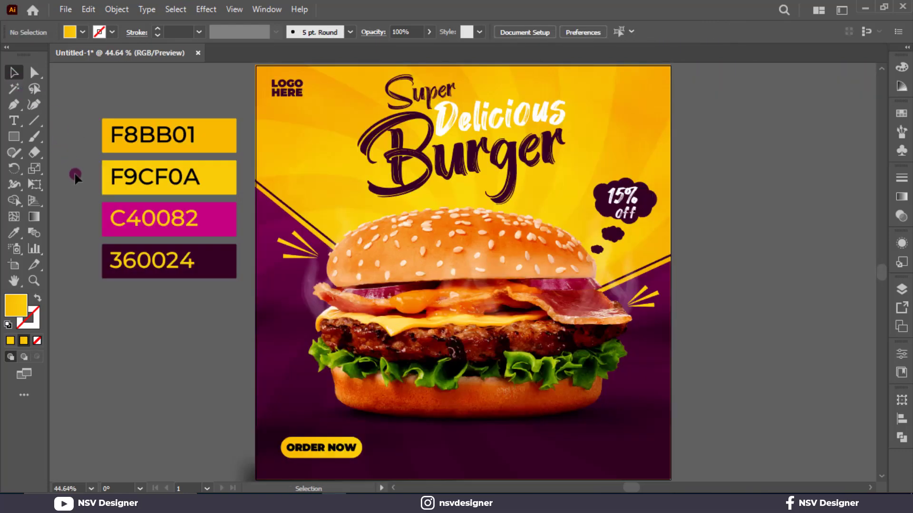
drag(351, 455, 344, 461)
click(190, 430)
Step: Fill the ORDER NOW text with the 360024 swatch colour and set its font weight to Bold
click(335, 457)
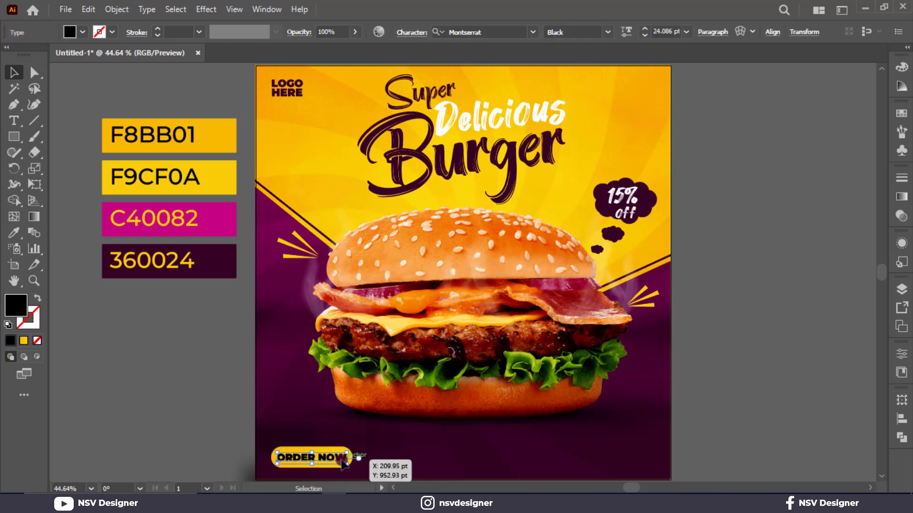
key(i)
click(221, 234)
click(193, 257)
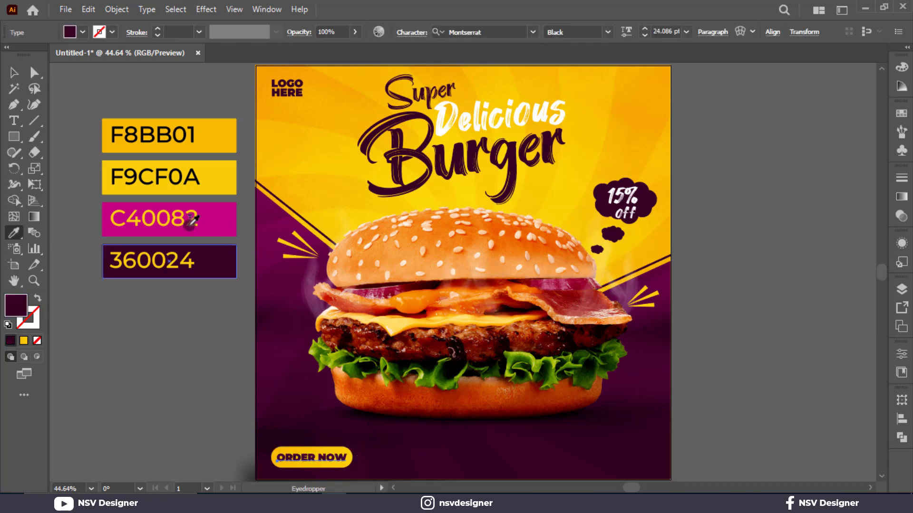
click(607, 32)
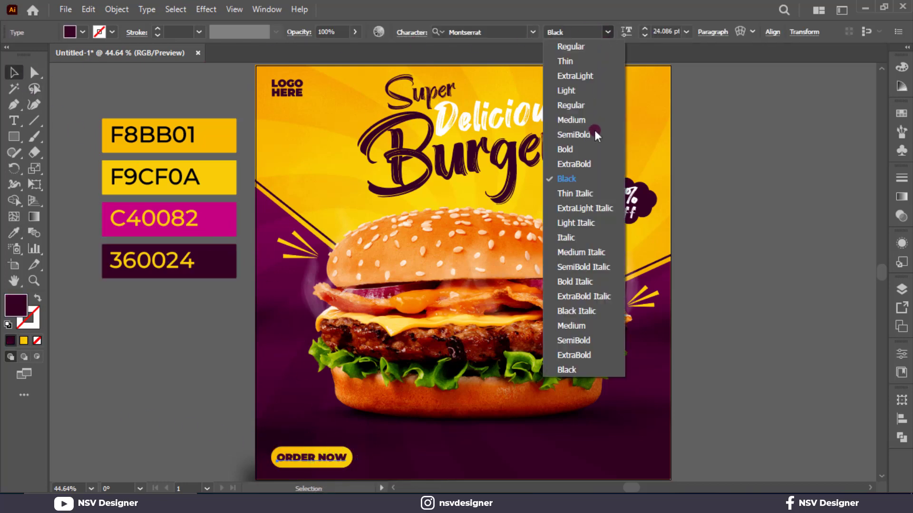
click(592, 152)
click(203, 422)
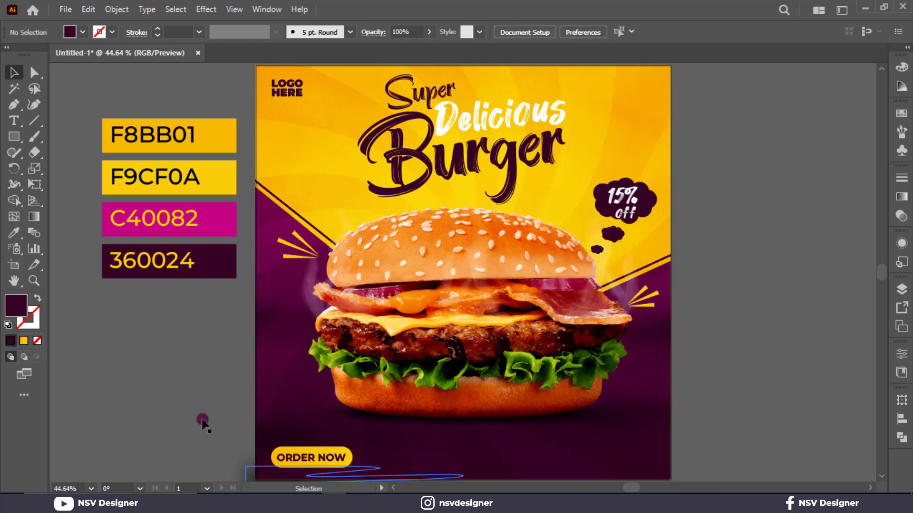
Step: Duplicate the ORDER NOW text to the poster's bottom-right corner and fill the copy with yellow sampled from the palette swatches
drag(335, 460, 640, 461)
click(239, 177)
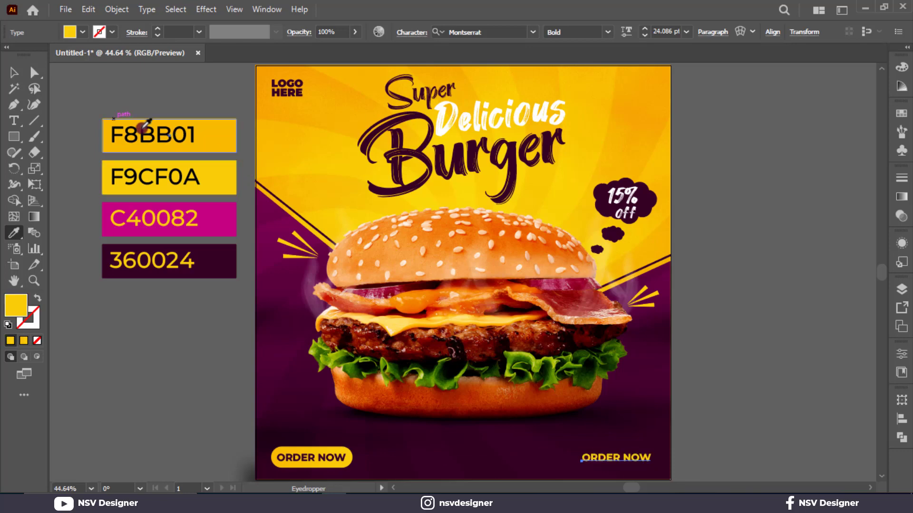
click(18, 70)
Step: Replace the yellow duplicate's wording with "Contact us"
double_click(629, 458)
key(ctrl+a)
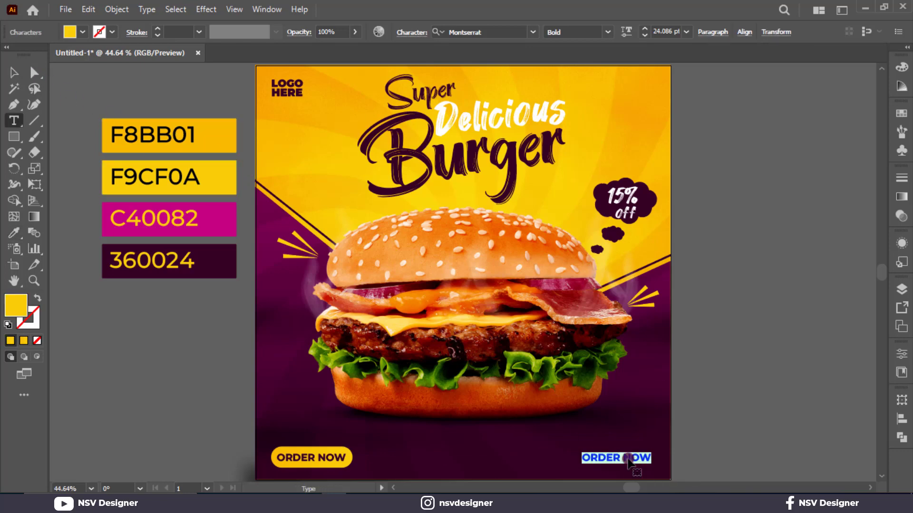
key(BackSpace)
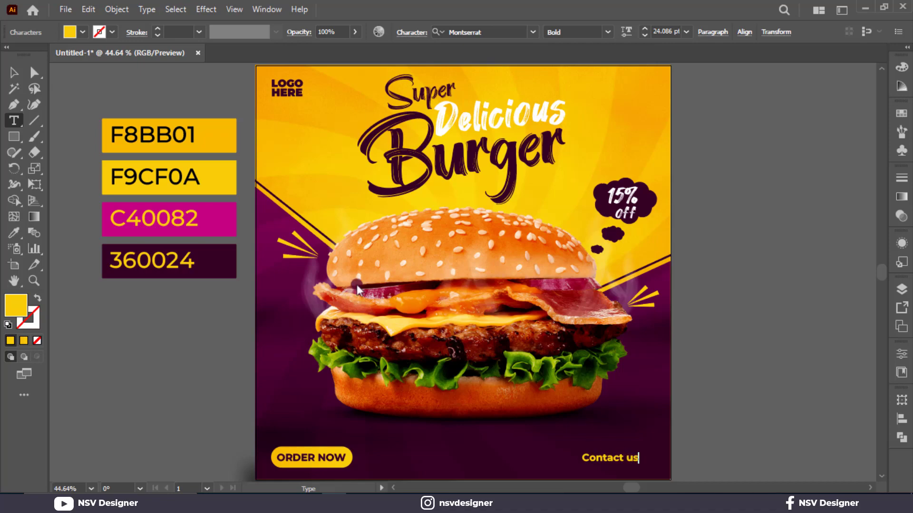
click(14, 72)
Step: Duplicate the Contact us text directly below itself and replace the copy's wording with the contact phone number
scroll(633, 341, down, 3)
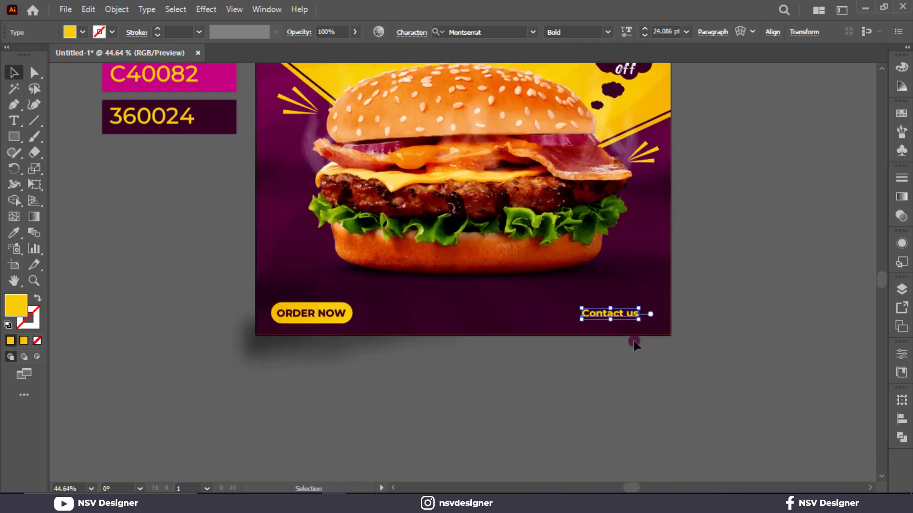
scroll(633, 340, up, 2)
mouse_move(634, 308)
mouse_down()
mouse_move(633, 294)
mouse_move(623, 311)
mouse_up()
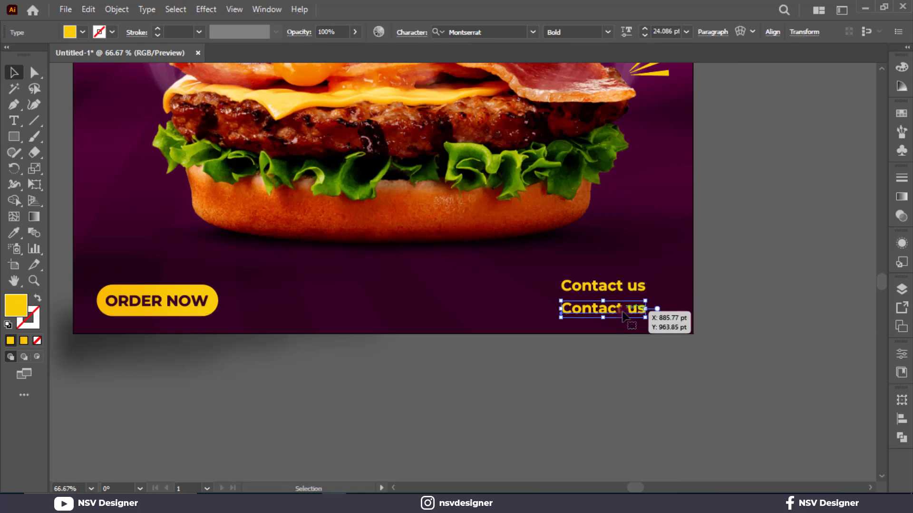
double_click(623, 310)
key(ctrl+a)
text(+)
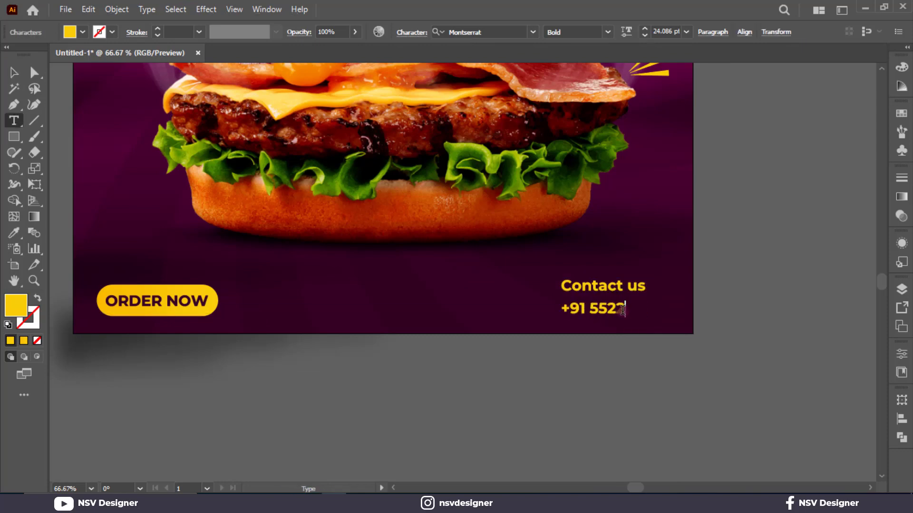
key(Escape)
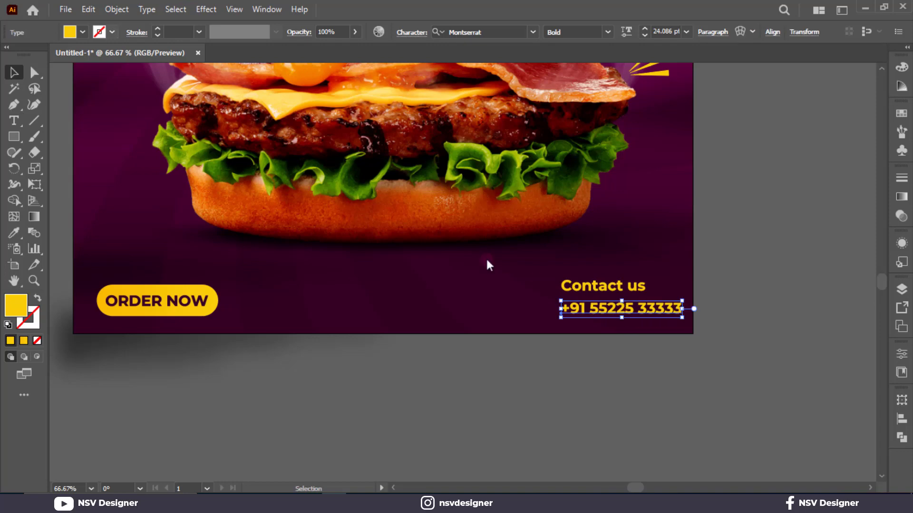
click(13, 72)
Step: Change the Contact us text's font weight to Regular
click(638, 285)
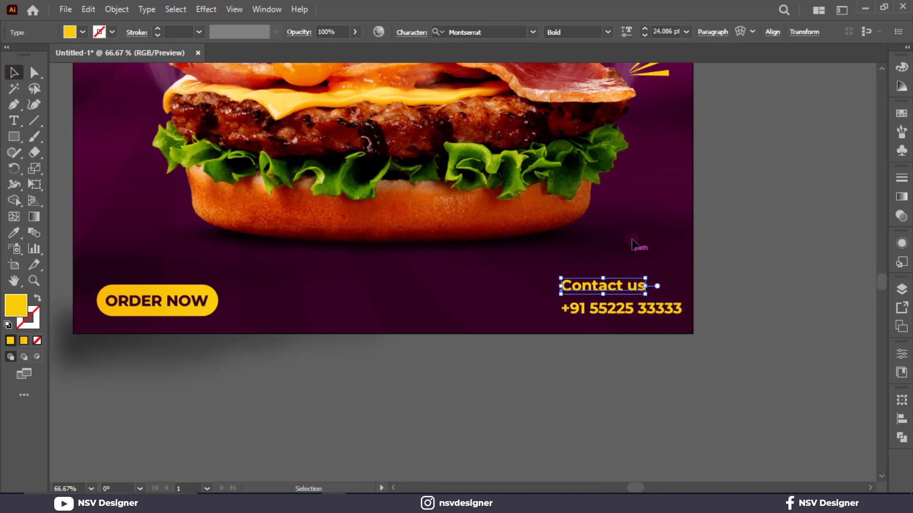
click(603, 32)
click(601, 101)
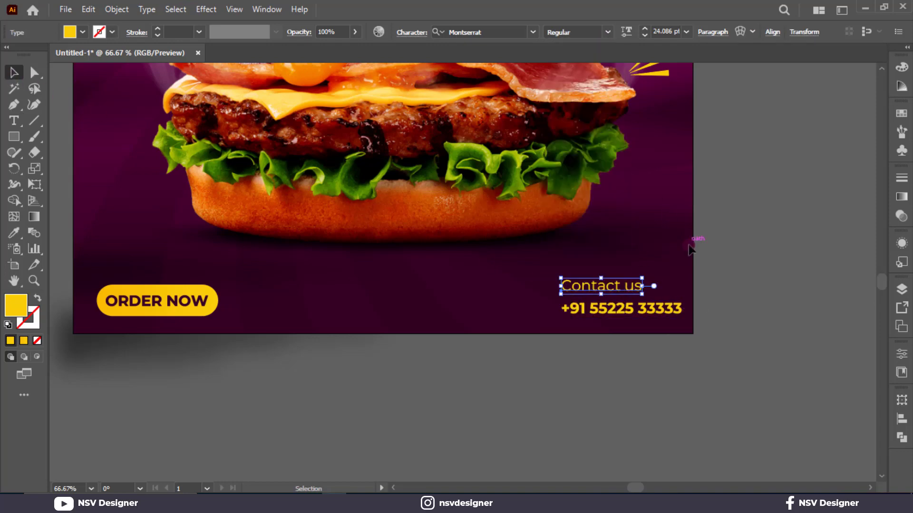
click(694, 240)
Step: Shift the Contact us text over the phone number's right end and align both lines to their right edges
drag(632, 283, 670, 285)
shift+click(655, 315)
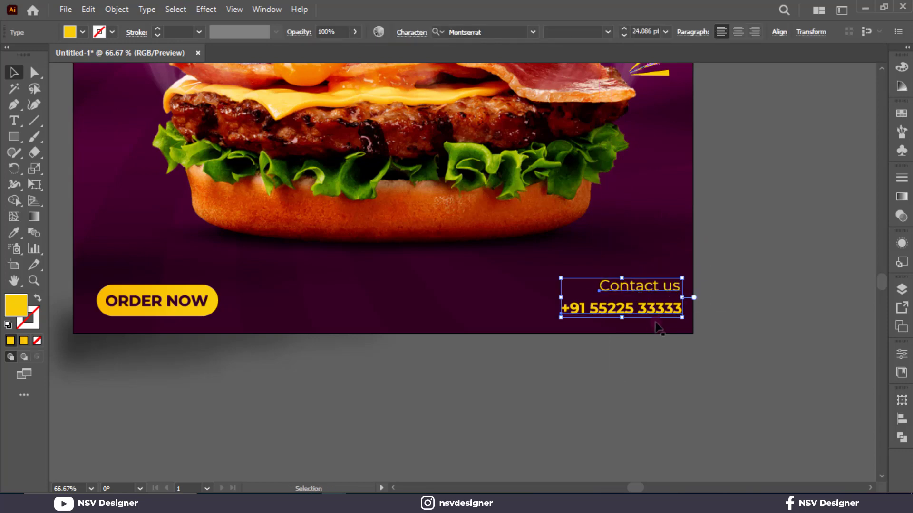
click(780, 32)
click(689, 70)
click(715, 316)
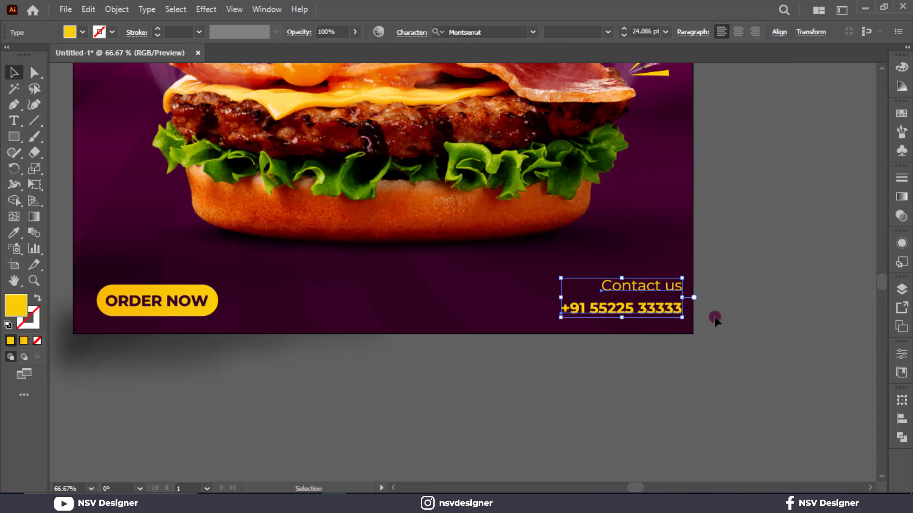
Step: Tighten the gap between Contact us and the phone number, and shift both lines slightly up and to the right
drag(677, 312, 676, 302)
click(745, 310)
click(748, 259)
Step: Set the phone number text's size to 27 pt
click(602, 303)
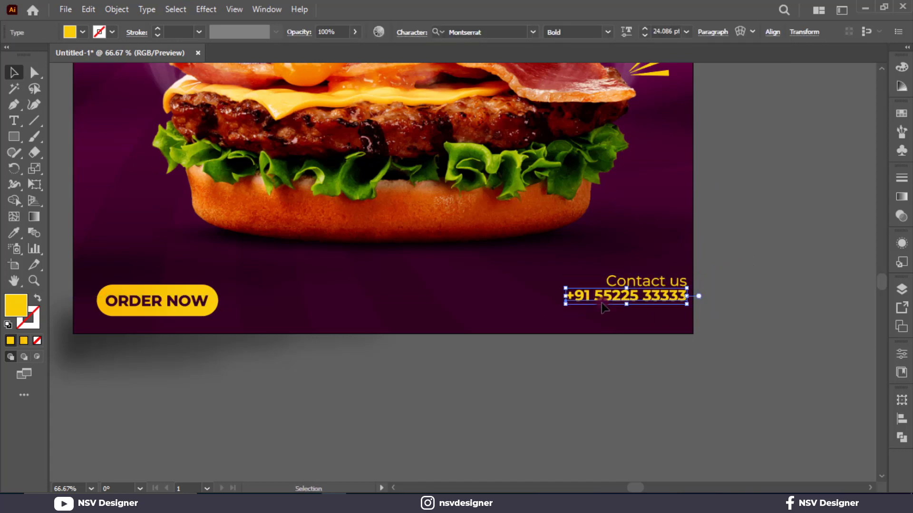
scroll(667, 38, up, 3)
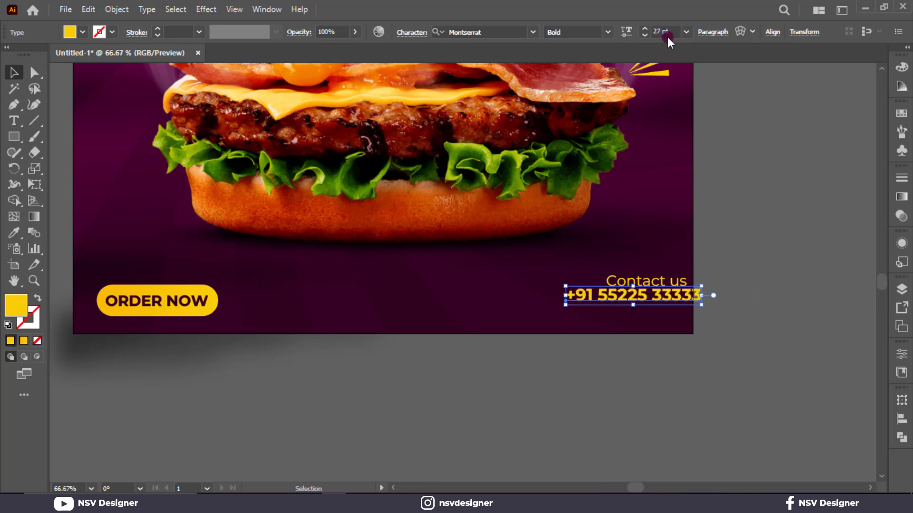
click(726, 175)
Step: Align the Contact us text to the right edge of the enlarged phone number
drag(723, 261, 658, 309)
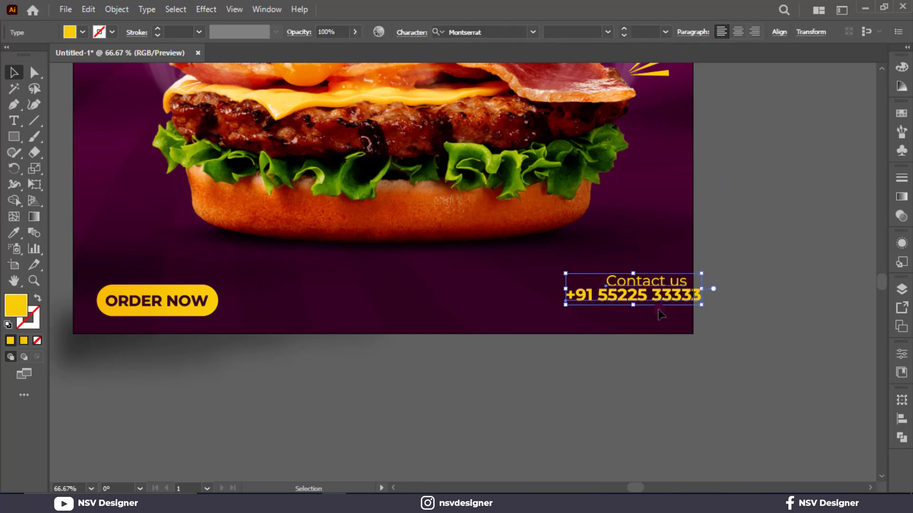
click(780, 33)
click(686, 68)
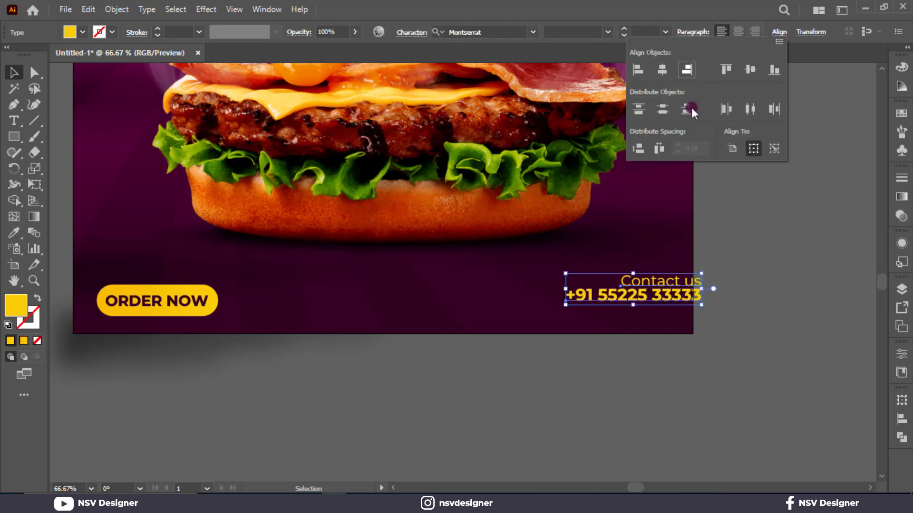
click(768, 303)
click(768, 303)
Step: Nudge the phone number down slightly to open a small gap beneath the Contact us text
click(673, 302)
key(Down)
key(Down)
key(Down)
key(Down)
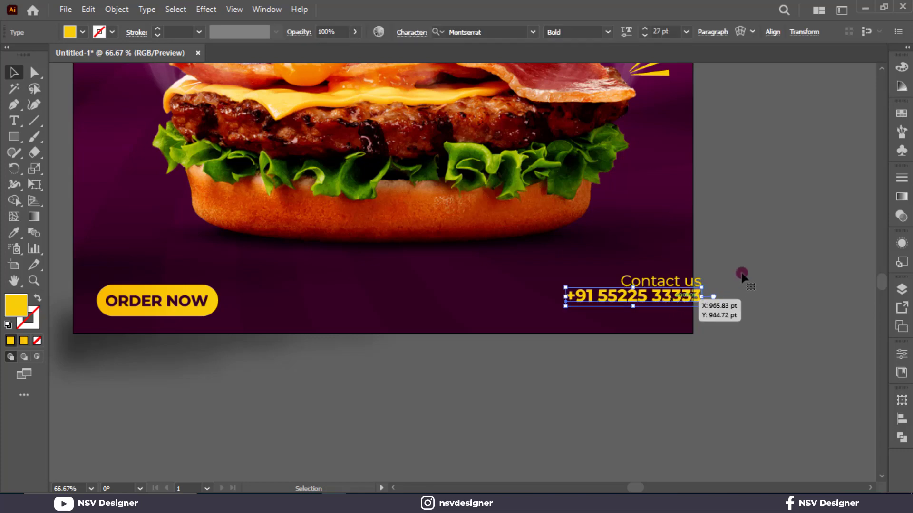
key(Down)
key(Down)
key(Down)
key(Down)
drag(741, 273, 642, 329)
click(826, 297)
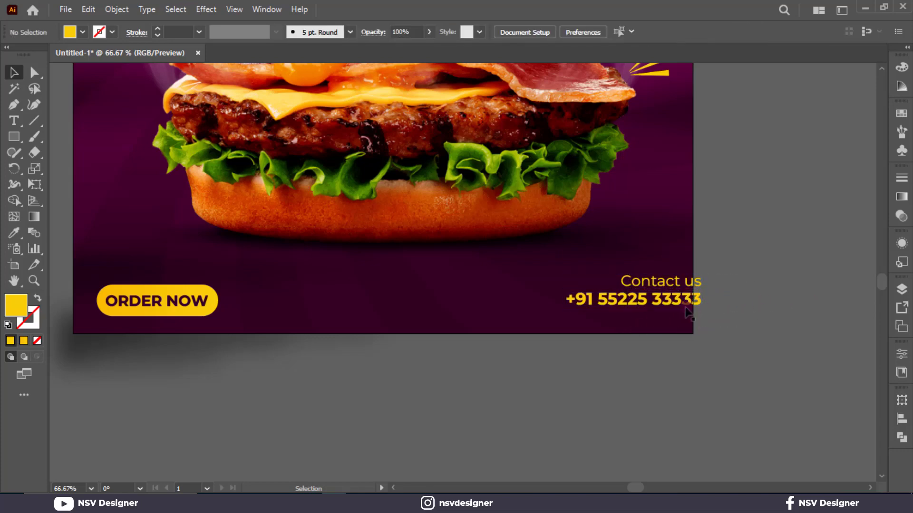
click(687, 305)
click(771, 277)
Step: Group the two contact lines together, and group the ORDER NOW text with its yellow button shape
drag(771, 276, 672, 320)
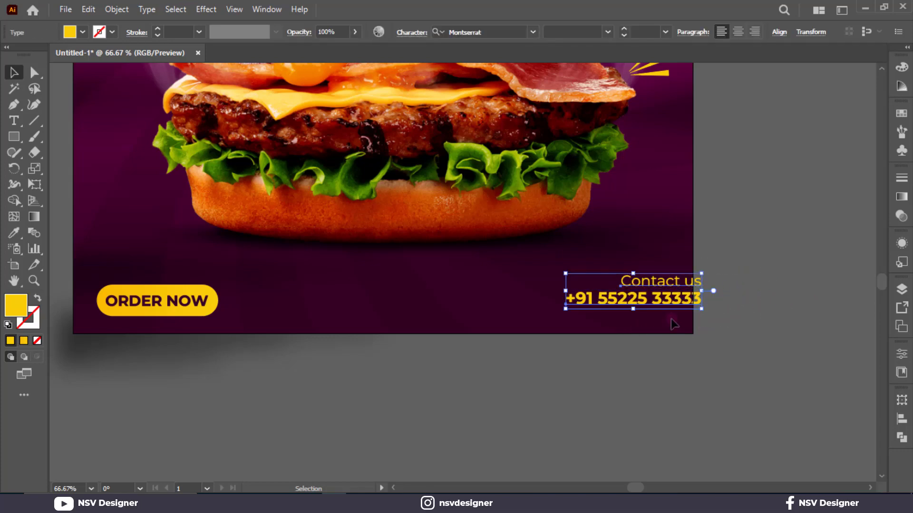
click(202, 306)
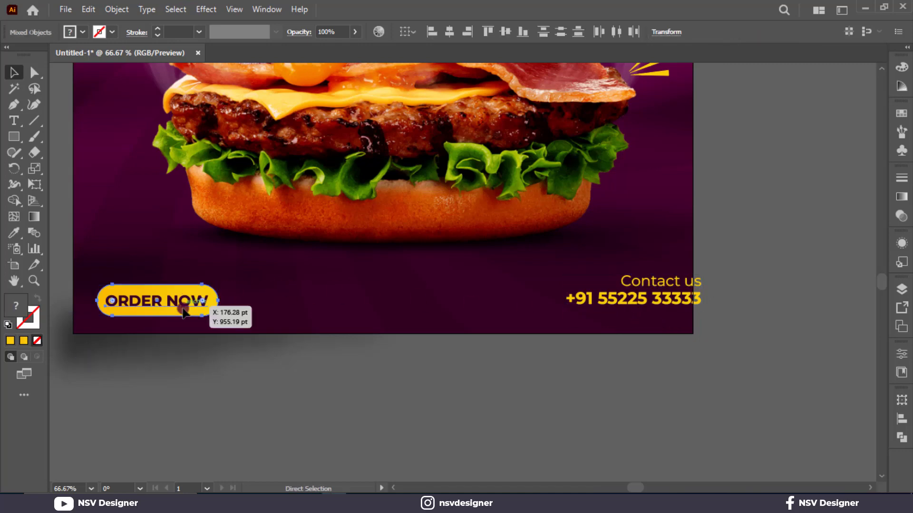
click(105, 267)
Step: Delete the stray blurred black scribble path below the ORDER NOW button
click(97, 342)
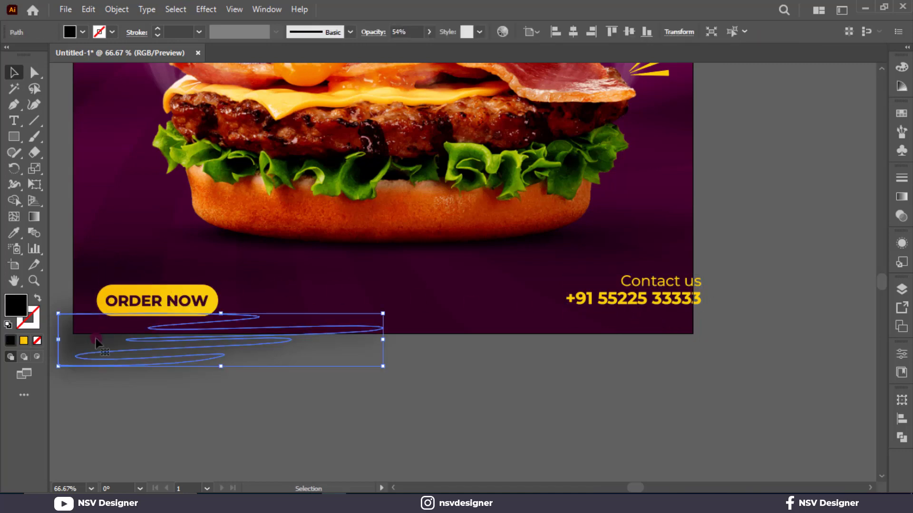
key(Delete)
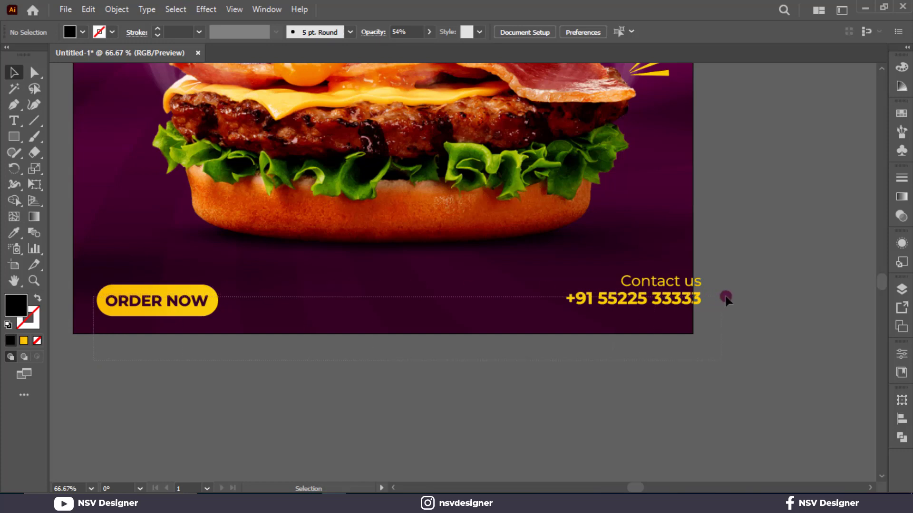
Step: Vertically centre-align the ORDER NOW button group with the contact text group
drag(725, 297, 736, 279)
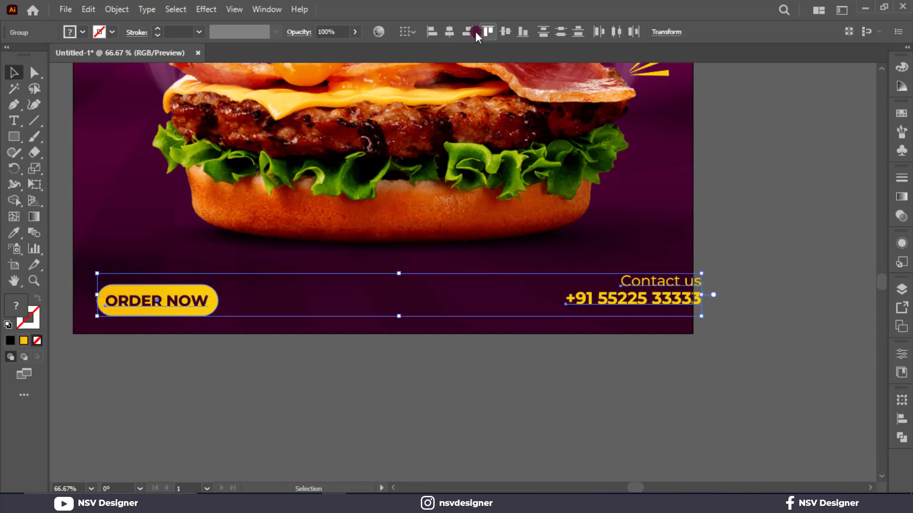
click(508, 30)
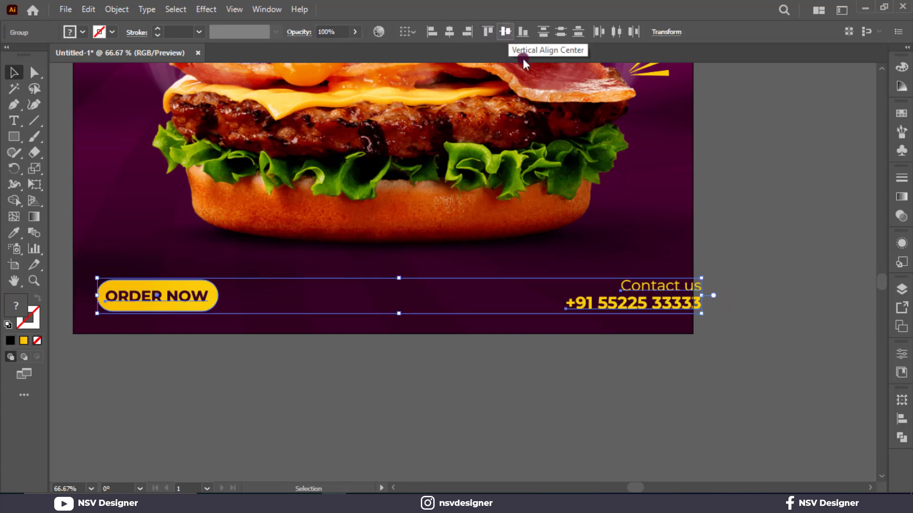
Step: Move the contact text group left, inside the poster's right edge, keeping it level with the ORDER NOW button
drag(644, 301, 628, 303)
key(ctrl+z)
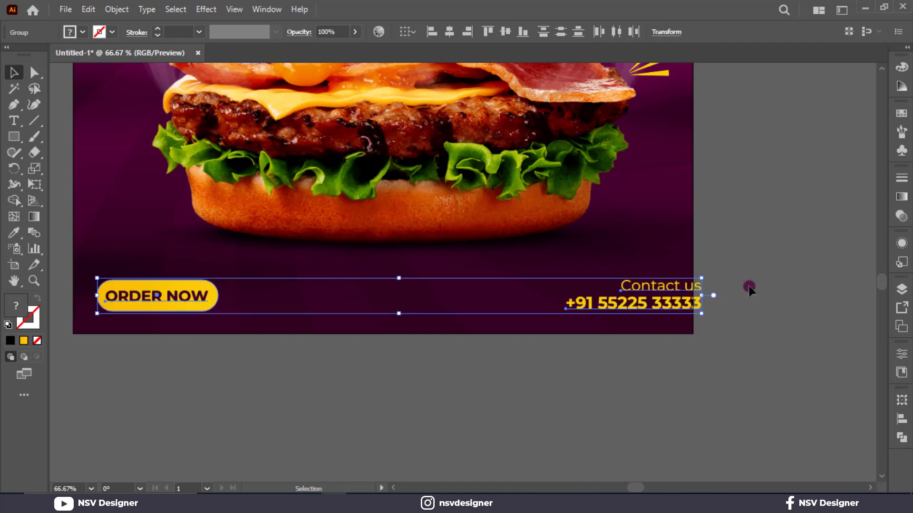
click(749, 287)
drag(684, 308, 666, 310)
drag(722, 260, 93, 336)
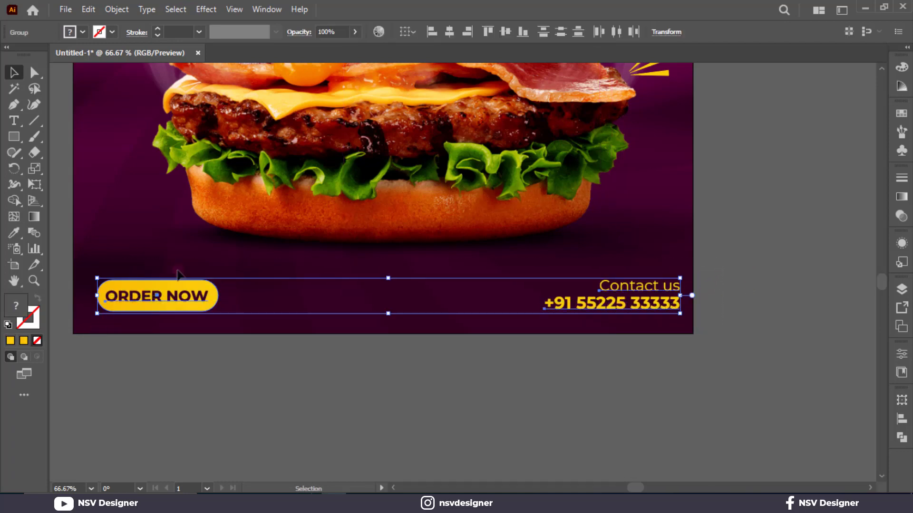
click(736, 260)
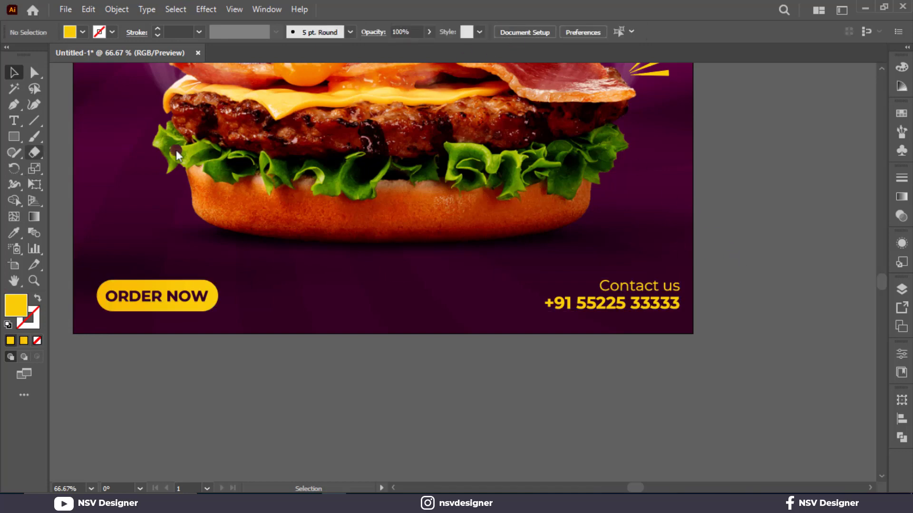
click(18, 122)
click(269, 389)
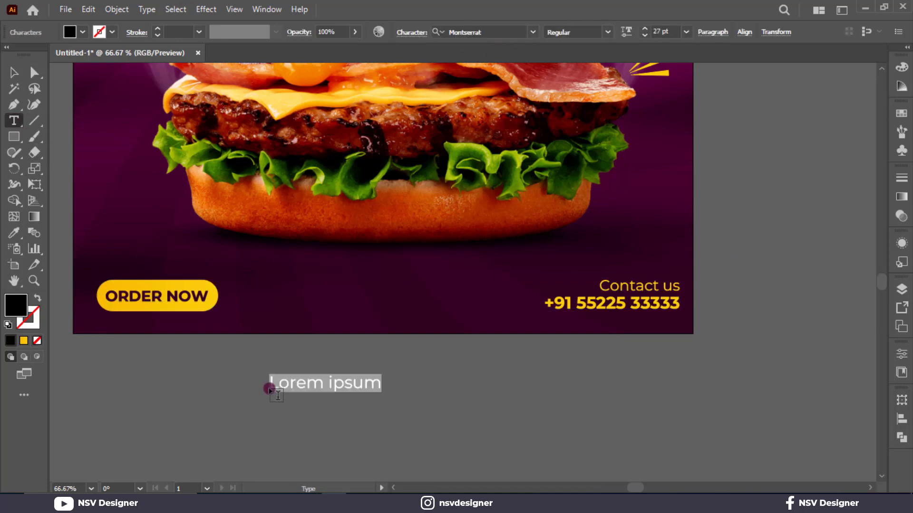
text(www.web.com)
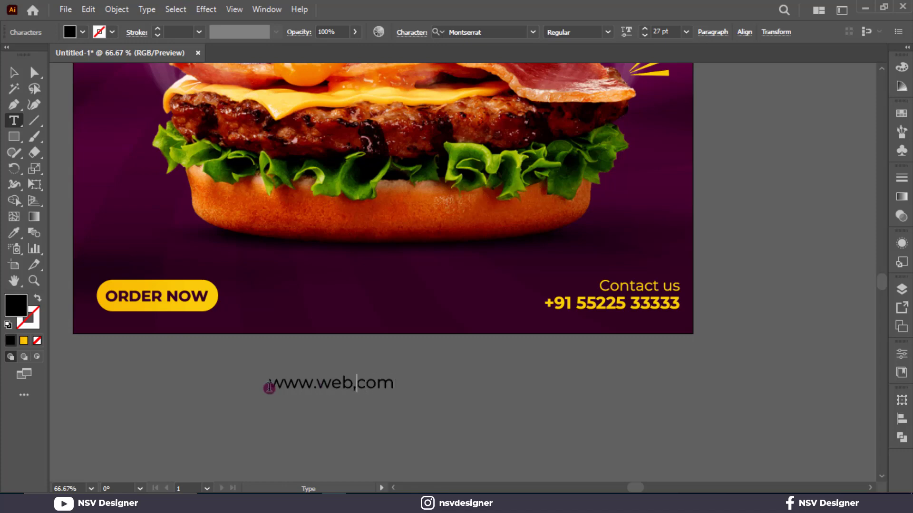
key(BackSpace)
text(.)
click(16, 75)
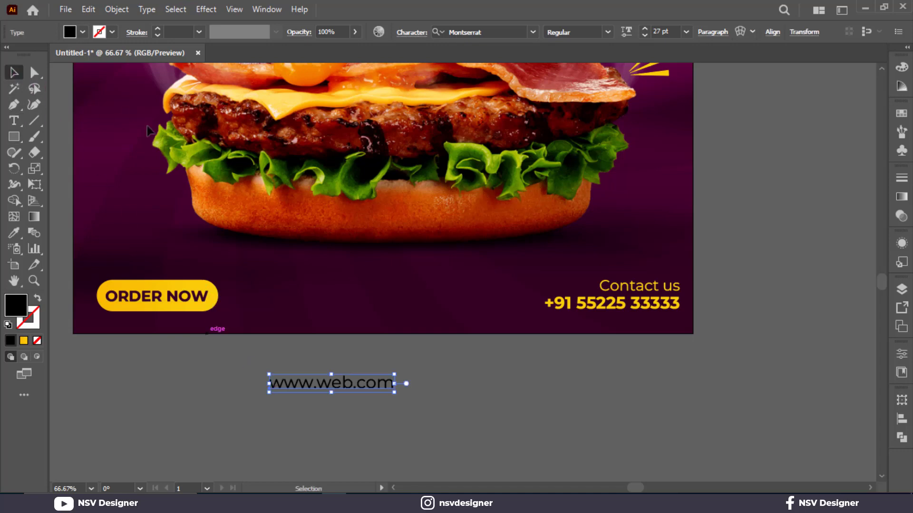
Step: Copy the phone number's yellow text style onto the website text and set its font weight to Regular
key(i)
click(607, 301)
click(20, 75)
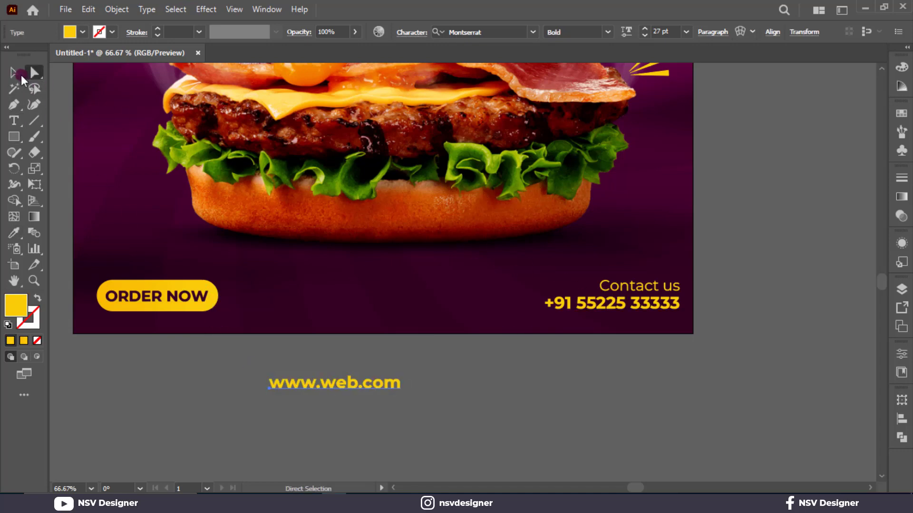
click(17, 74)
click(608, 32)
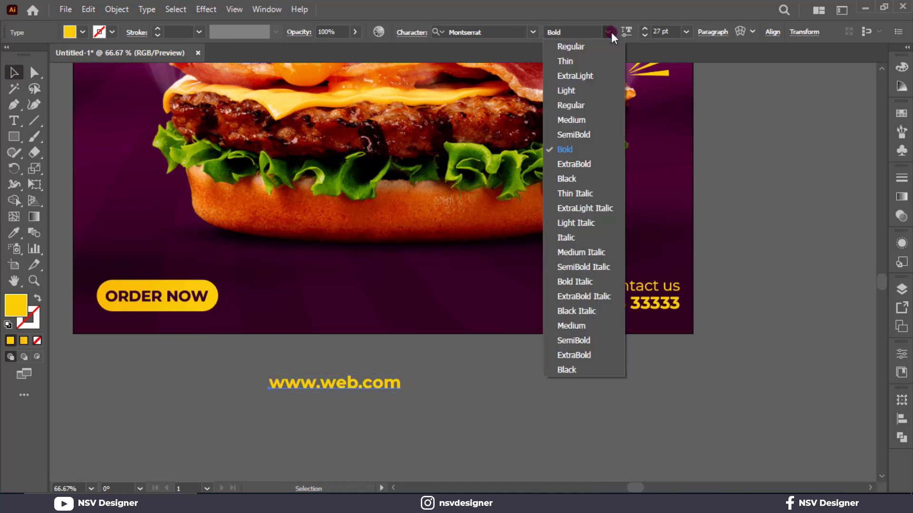
click(606, 105)
Step: Place the website text between the ORDER NOW button and the contact details, and vertically centre-align all three
drag(366, 378, 406, 300)
key(ctrl+a)
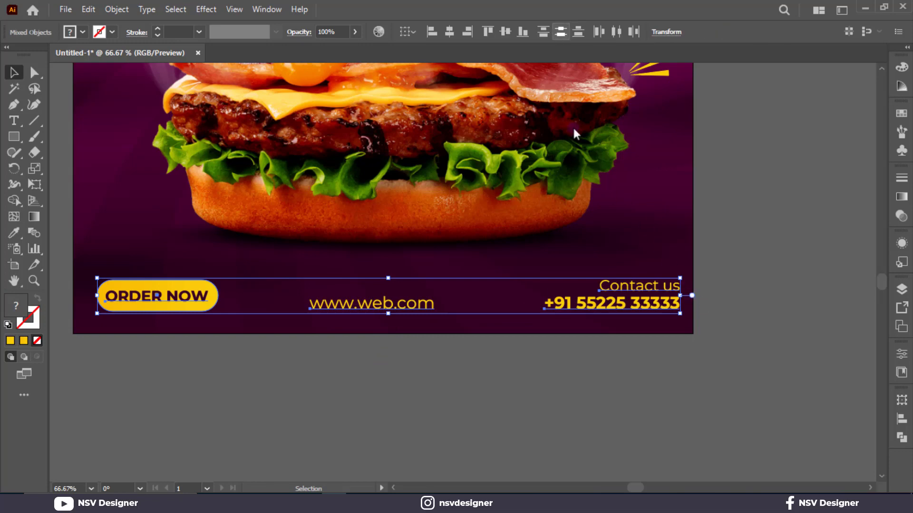
click(505, 31)
click(757, 258)
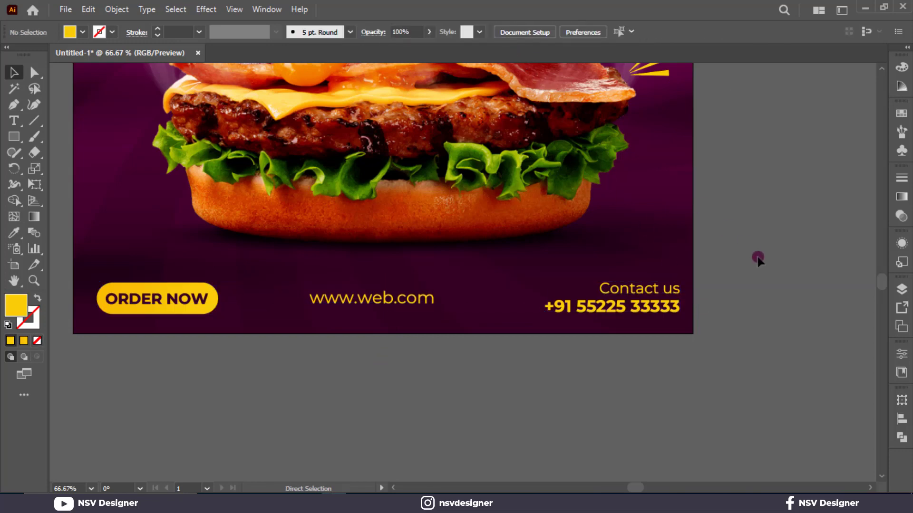
Step: Align the left edges of the LOGO HERE text and the ORDER NOW button group
key(ctrl+0)
click(308, 453)
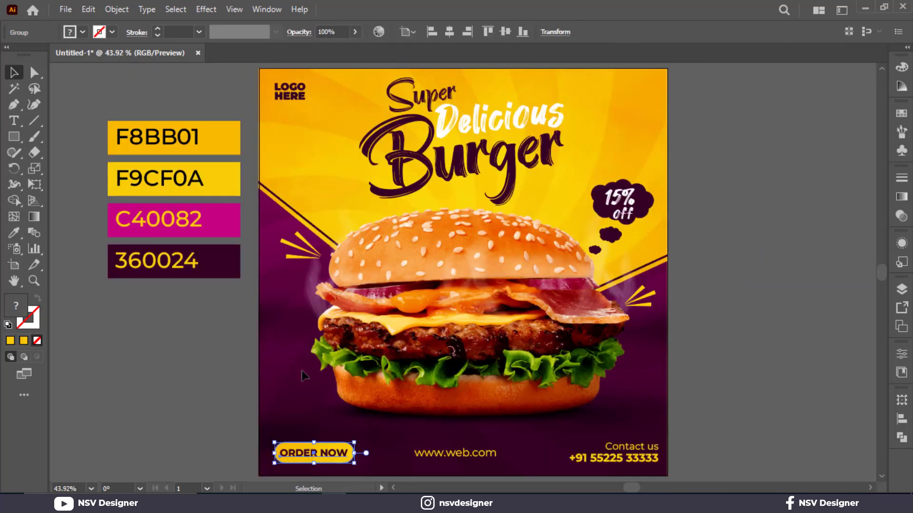
shift+click(304, 87)
click(431, 32)
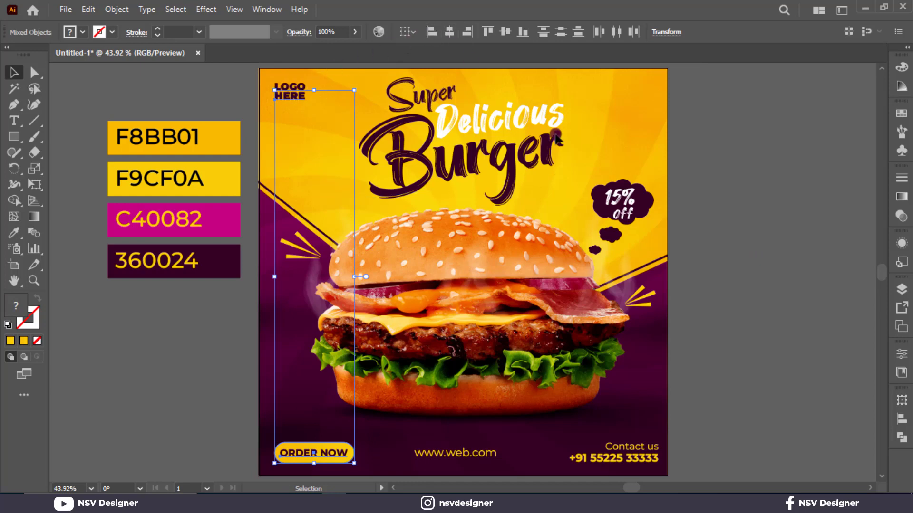
click(756, 310)
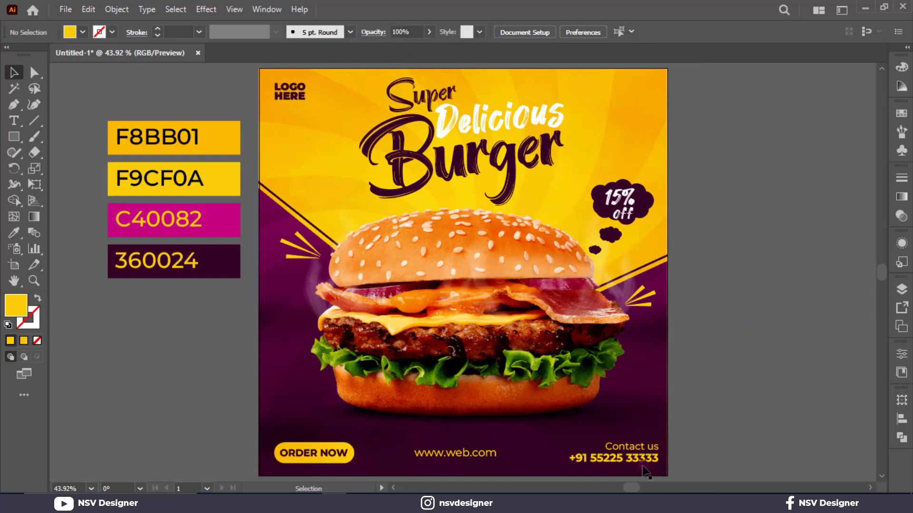
Step: Shift the contact group slightly further in from the poster's right edge and vertically centre-align the three footer items again
drag(642, 467, 645, 460)
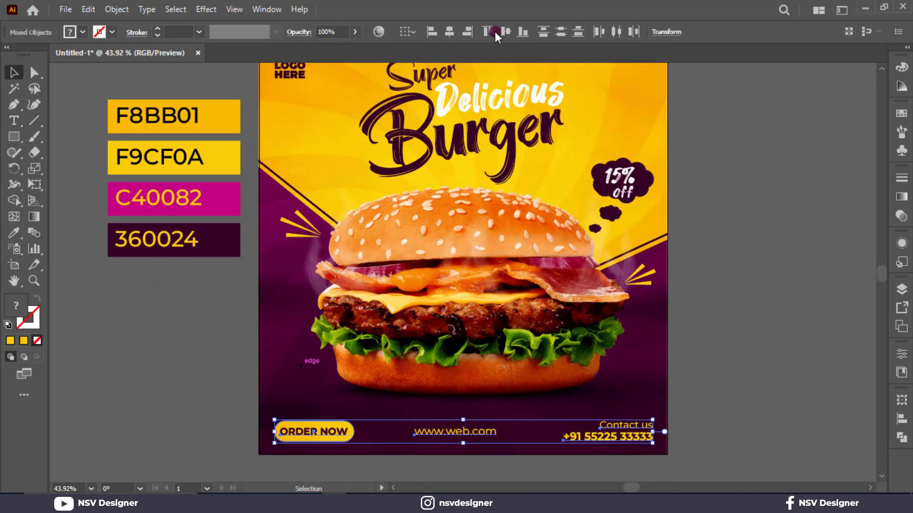
click(495, 32)
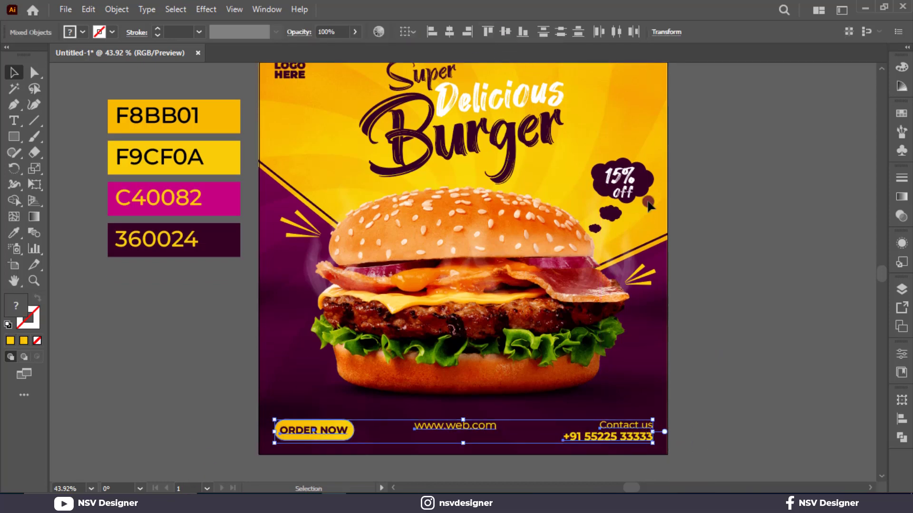
click(798, 373)
drag(680, 440, 214, 472)
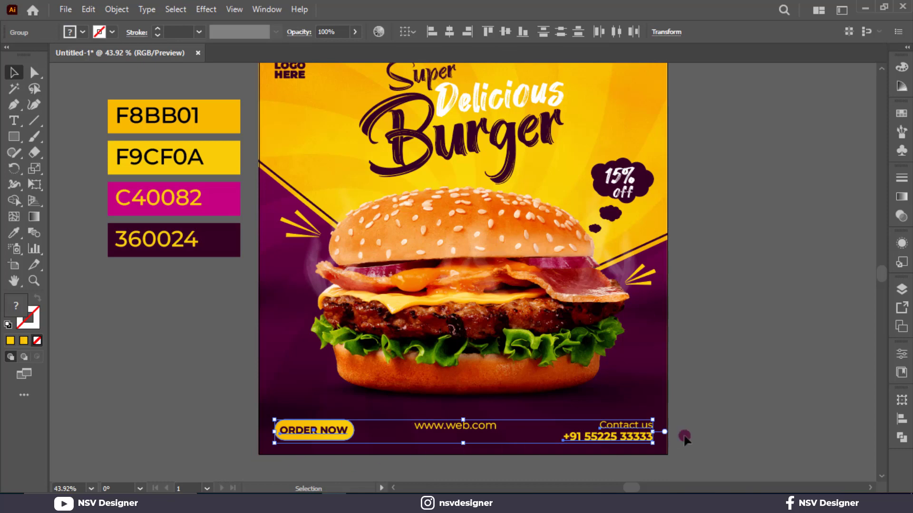
drag(699, 441, 272, 412)
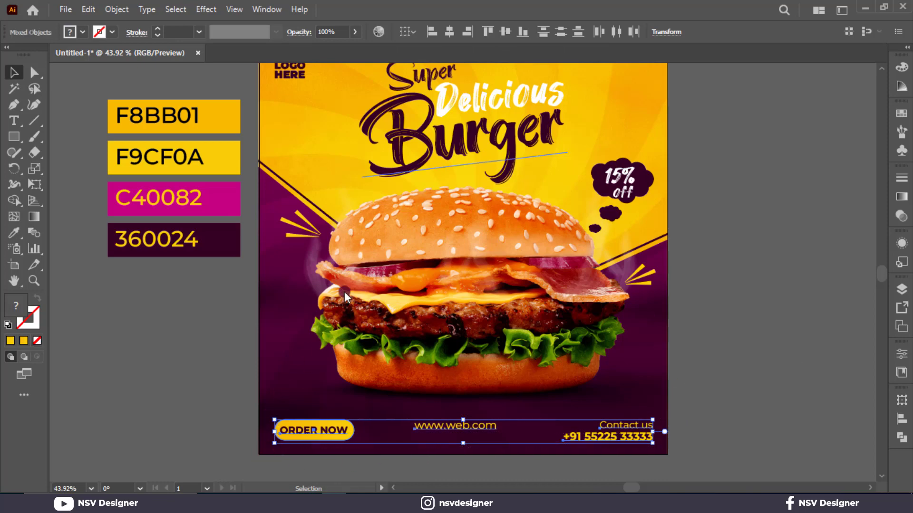
click(505, 31)
click(728, 422)
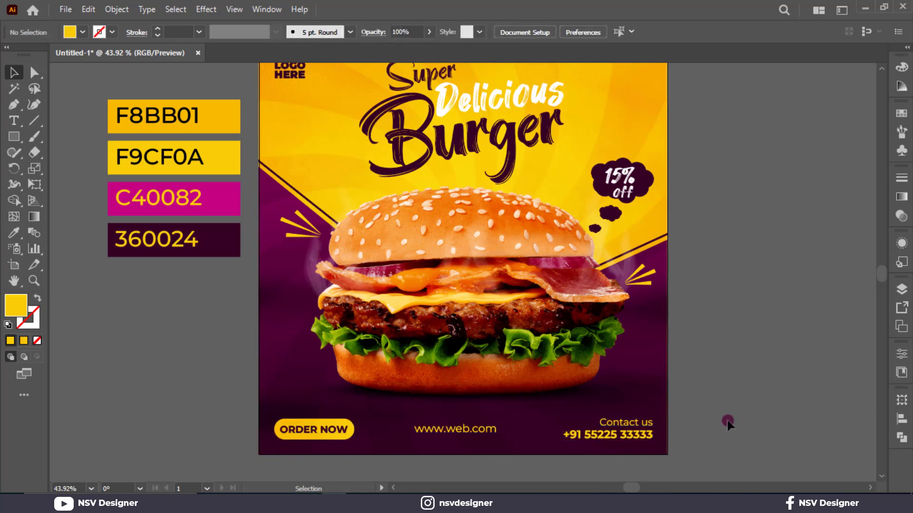
Step: Delete the four colour swatches and their hex code labels beside the poster
key(ctrl+0)
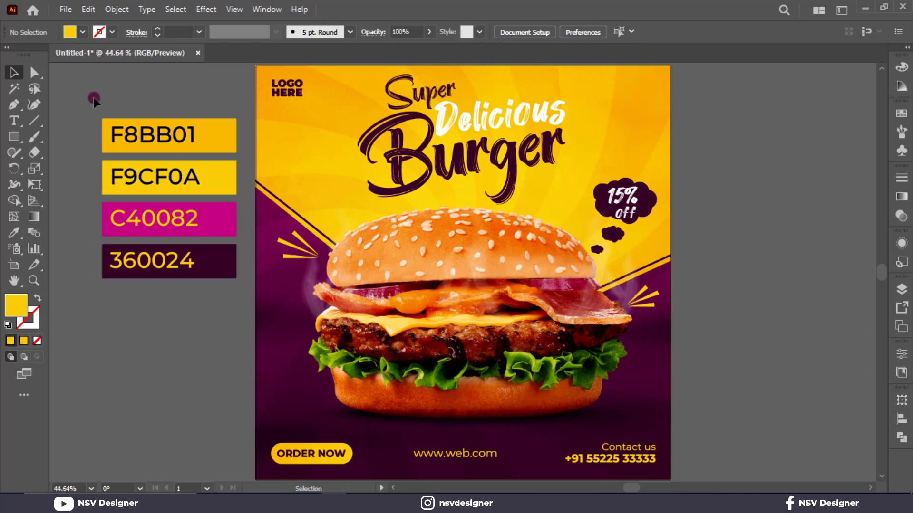
drag(171, 245, 172, 247)
key(Delete)
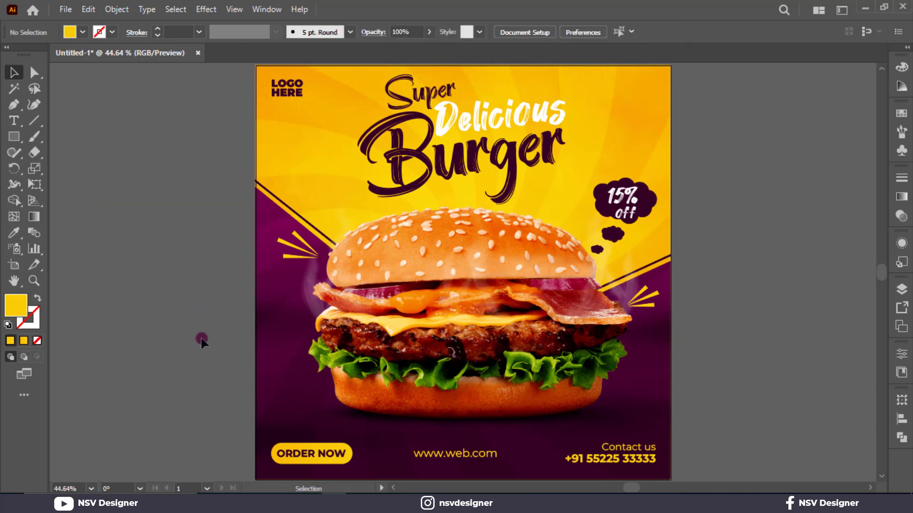